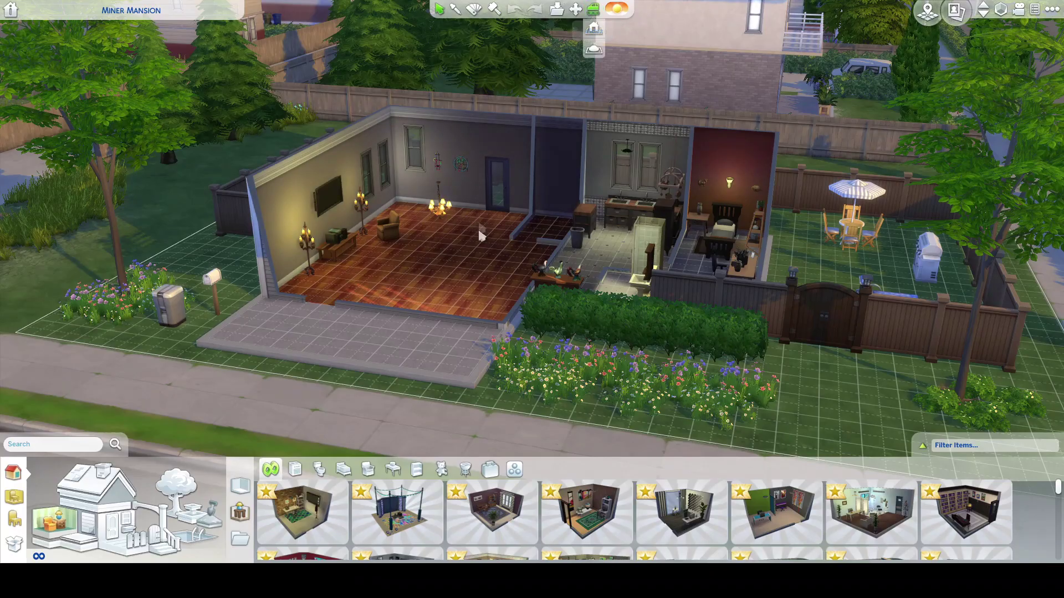
Bulldoze the whole lot and clear the leftover terrain paint patches from the grass
left_click(593, 9)
left_click(612, 311)
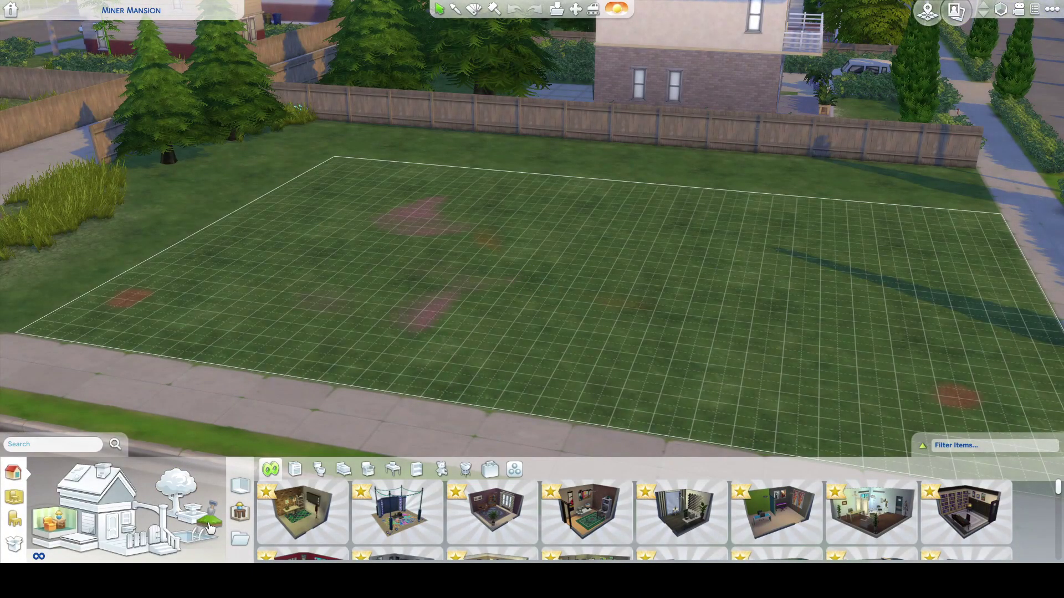
left_click(210, 528)
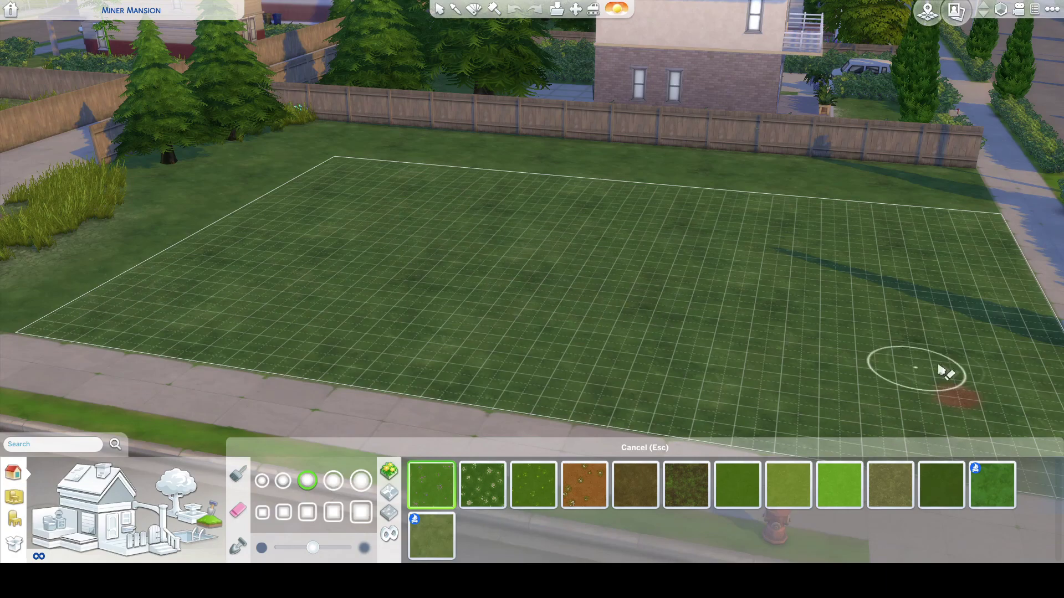
scroll(812, 333, "down", 5)
left_click_drag(812, 333, 767, 331)
scroll(767, 330, "up", 5)
left_click_drag(581, 235, 615, 346)
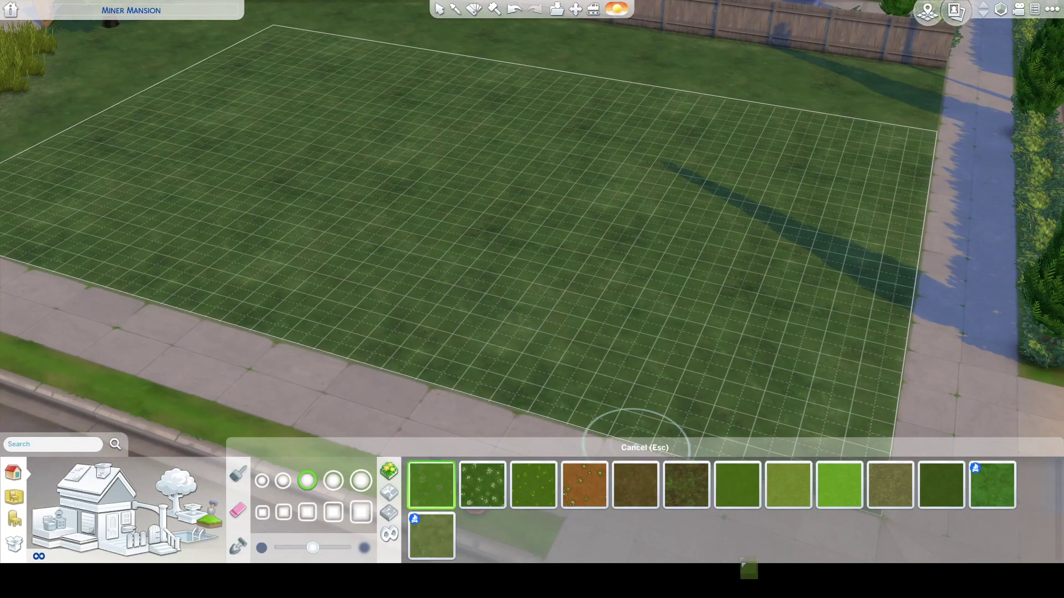
mouse_move(585, 484)
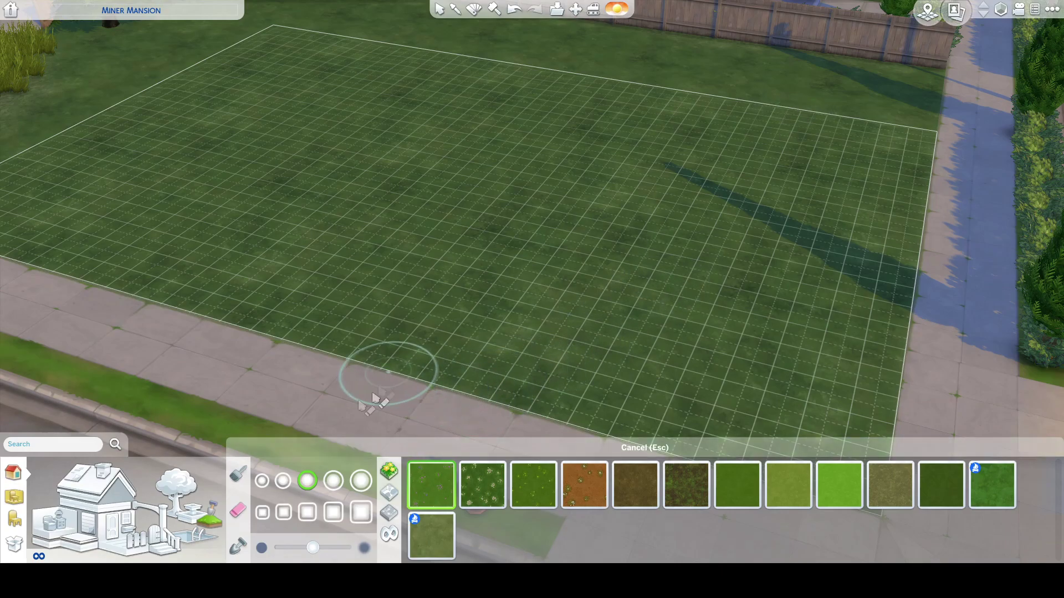
left_click_drag(327, 307, 517, 299)
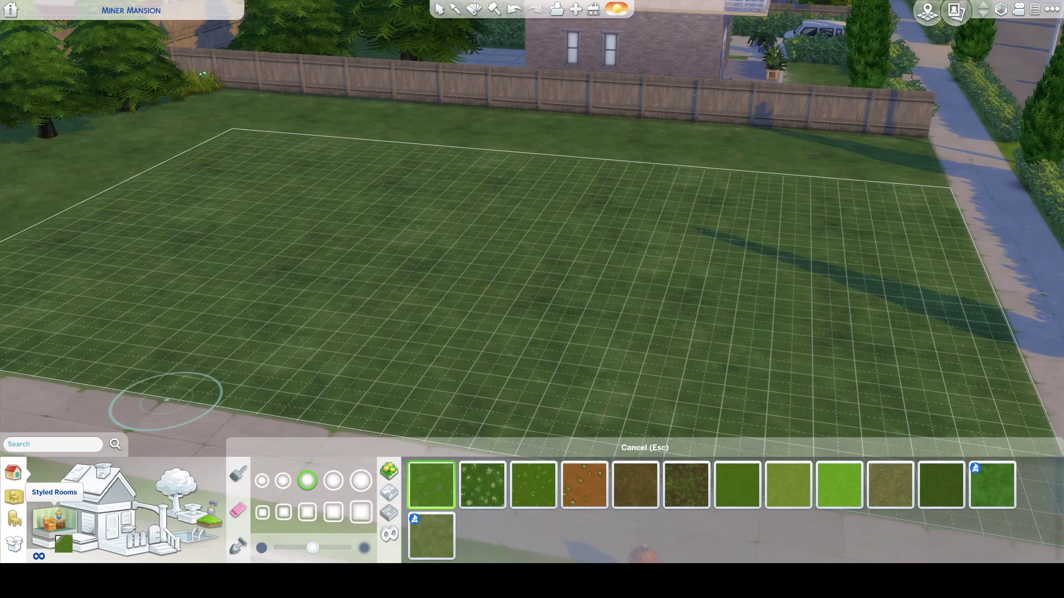
Place a square wall-less floor base near the front of the lot and enlarge it
left_click(117, 523)
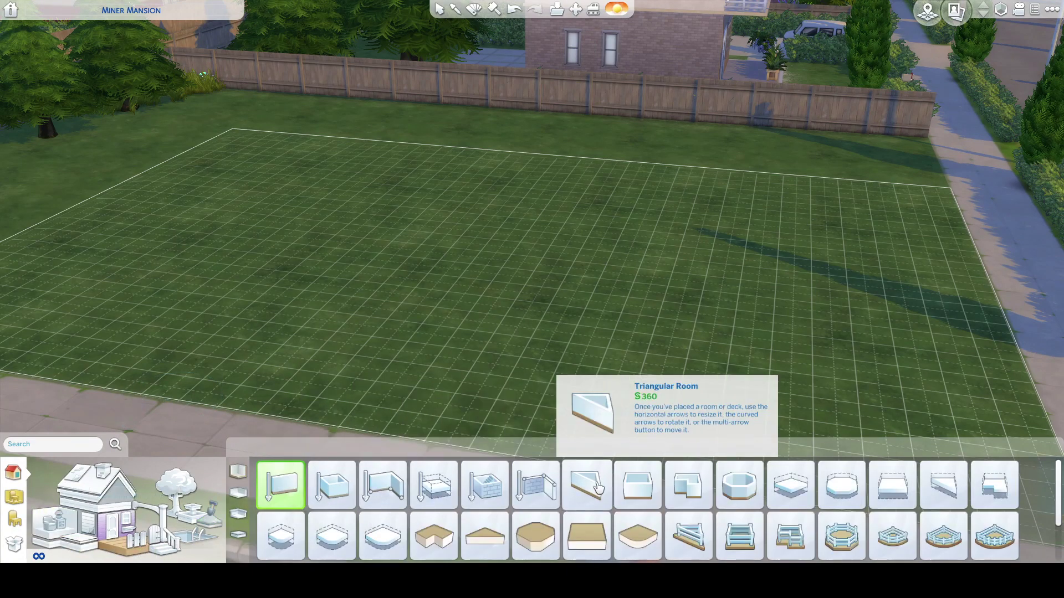
left_click_drag(478, 349, 494, 374)
left_click(798, 495)
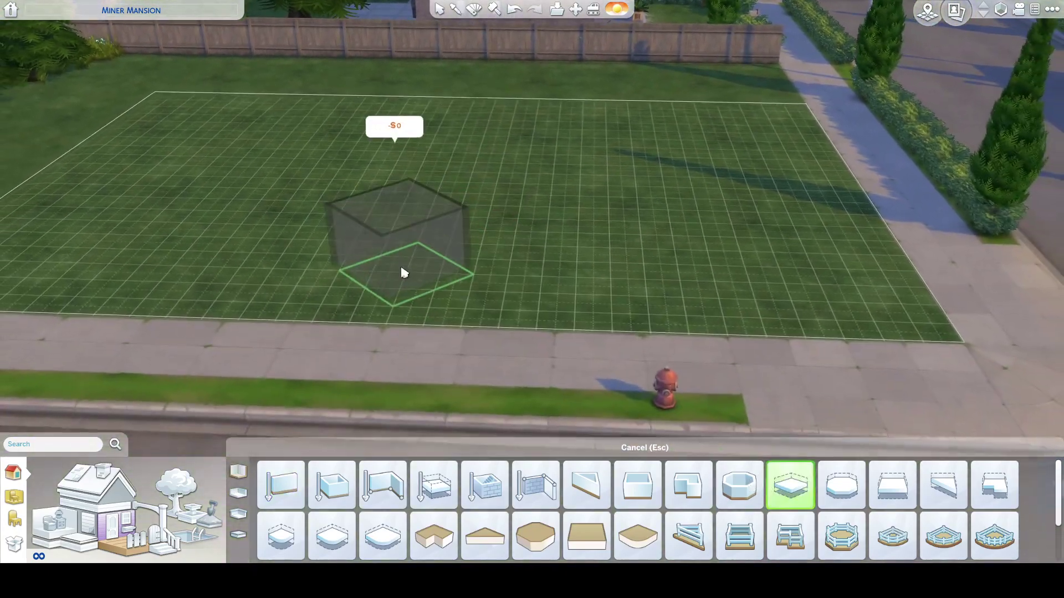
left_click(526, 279)
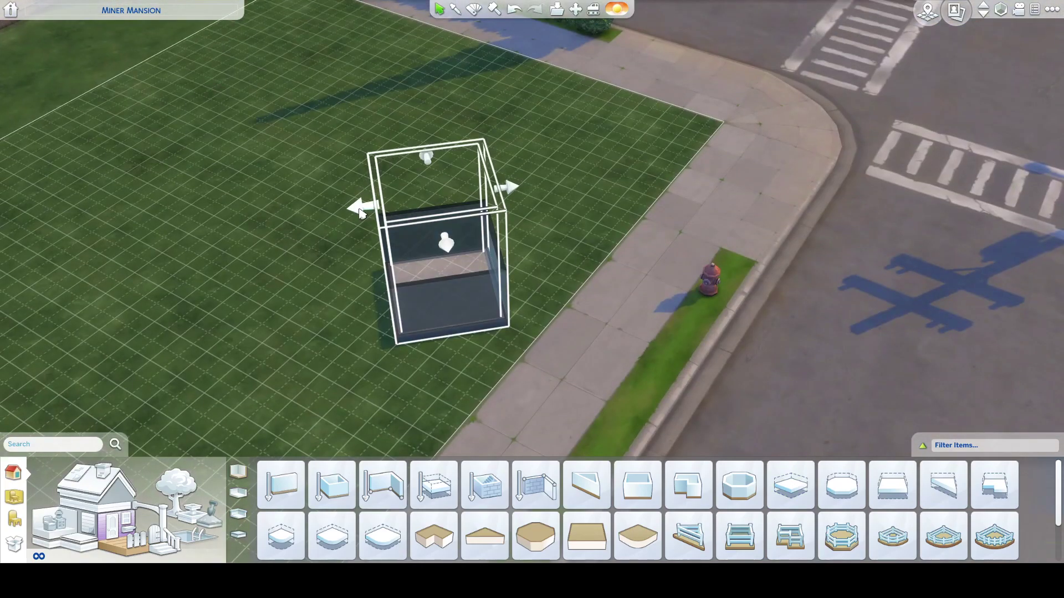
left_click_drag(361, 207, 244, 223)
left_click_drag(639, 138, 740, 299)
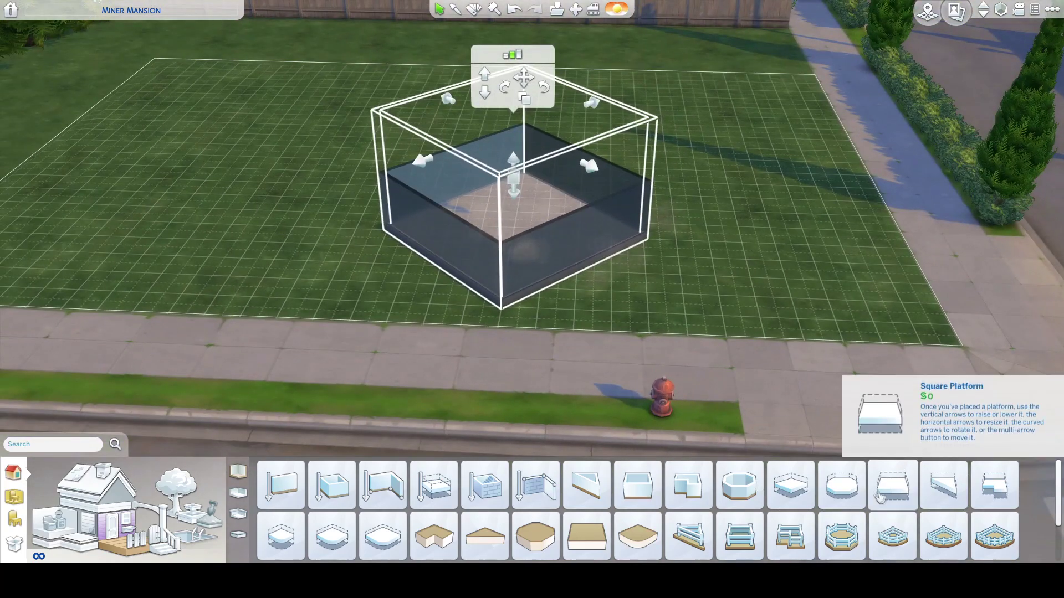
Place a square platform on the base's rear corner and enlarge it, leaving a lower border along the two front sides
left_click(835, 499)
left_click(518, 197)
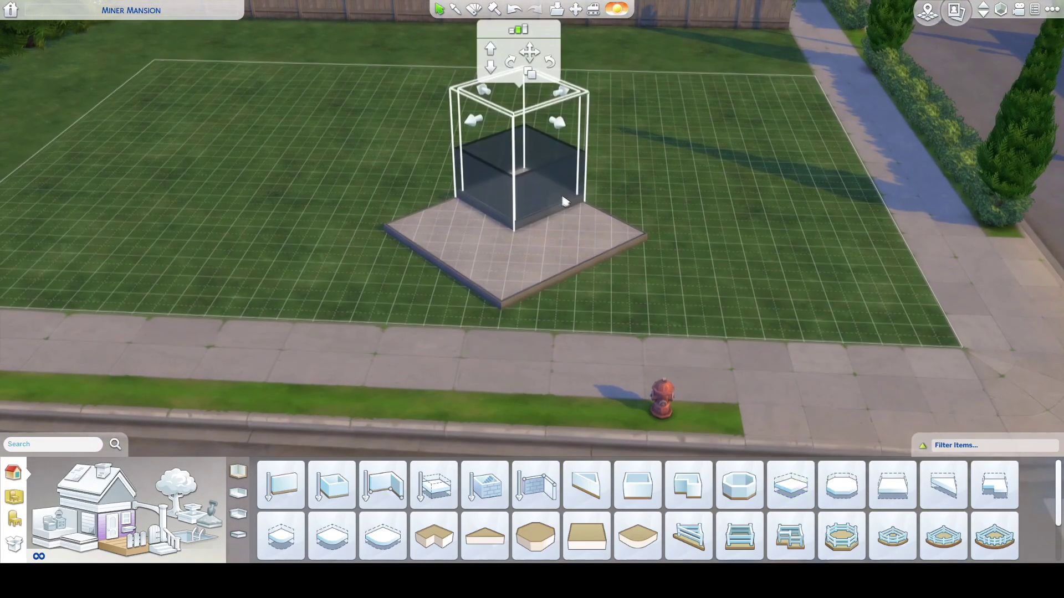
left_click_drag(560, 127, 596, 149)
left_click_drag(484, 133, 454, 144)
left_click_drag(569, 228, 745, 363)
Add a triangular platform section at the base's rear edge
left_click(930, 493)
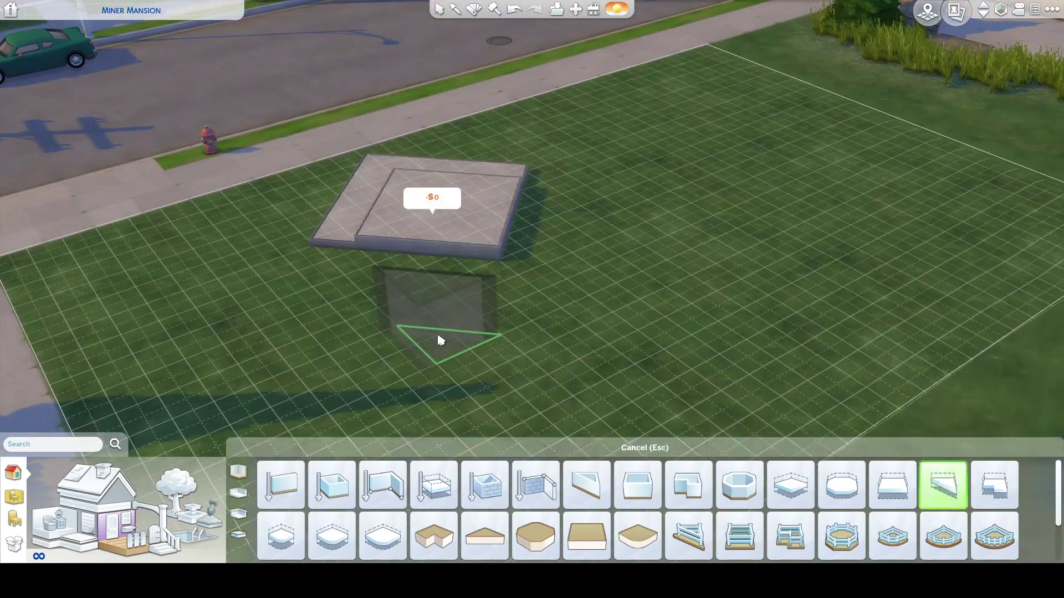
left_click(404, 262)
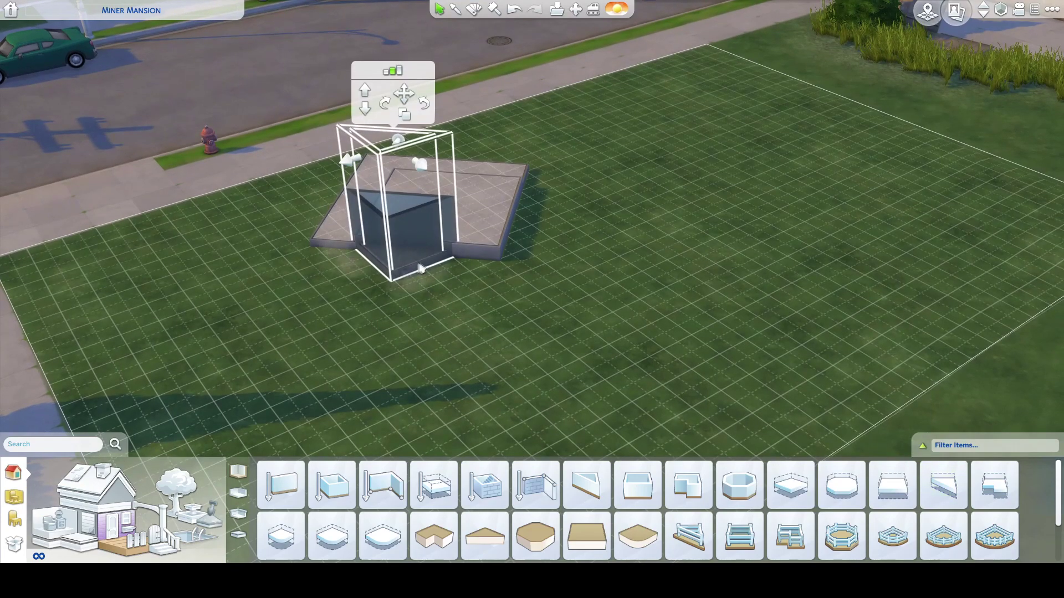
Try to stretch the triangular section into a long wedge away from the base, and undo it
left_click_drag(424, 173, 561, 316)
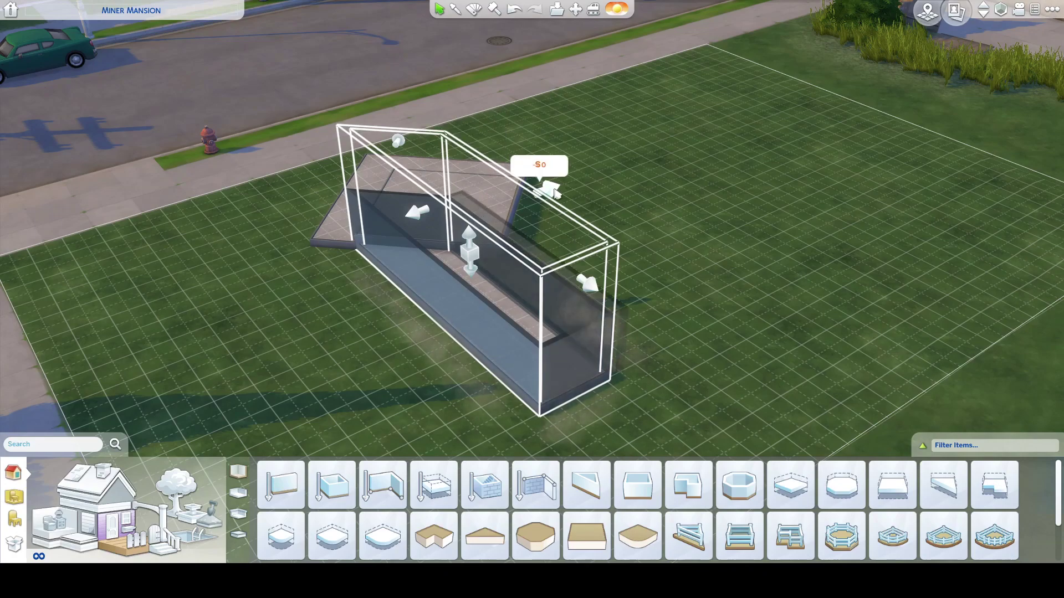
left_click_drag(558, 235, 571, 234)
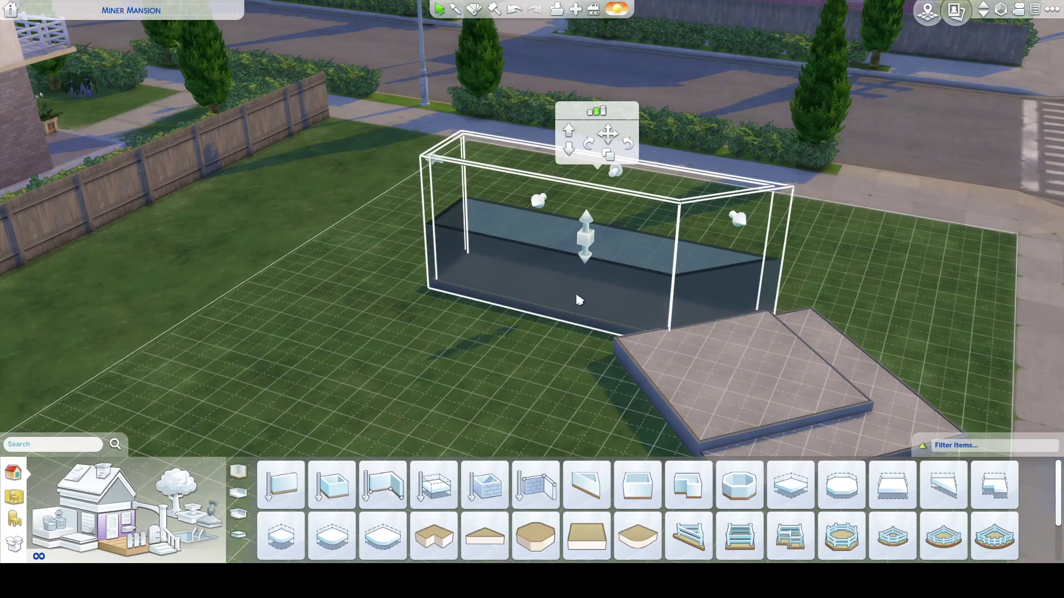
left_click(515, 12)
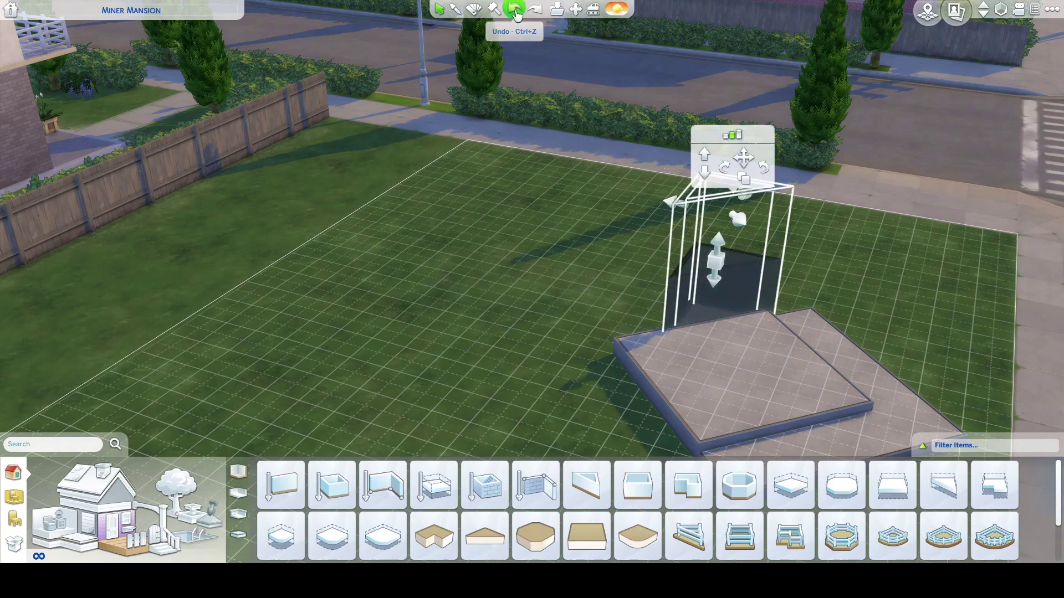
Reposition the triangular section so its long side sits flush against the base's rear edge
left_click(743, 159)
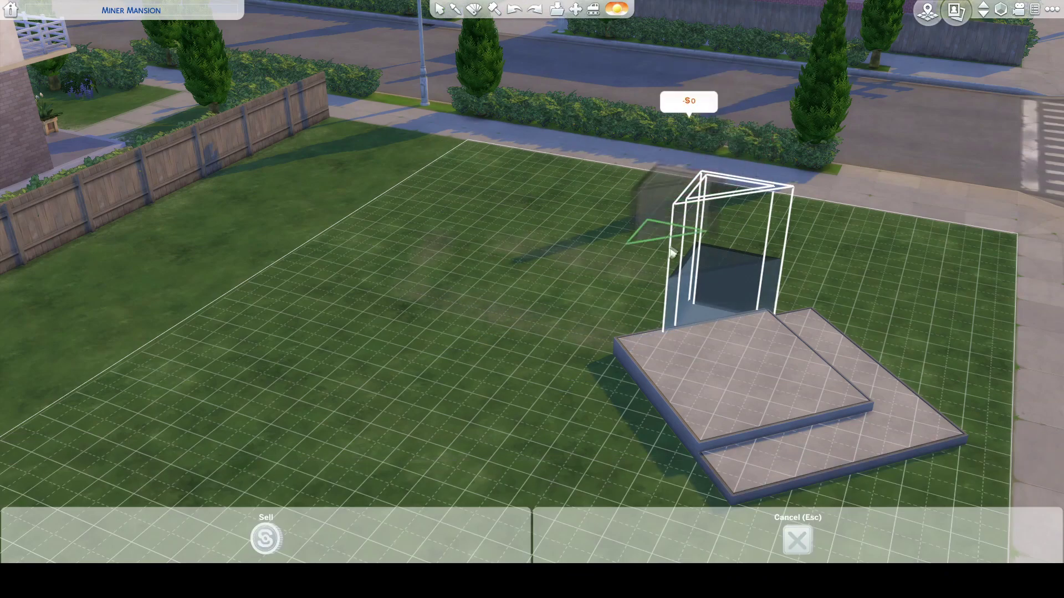
left_click(669, 331)
left_click_drag(570, 297, 499, 308)
left_click_drag(445, 266, 486, 309)
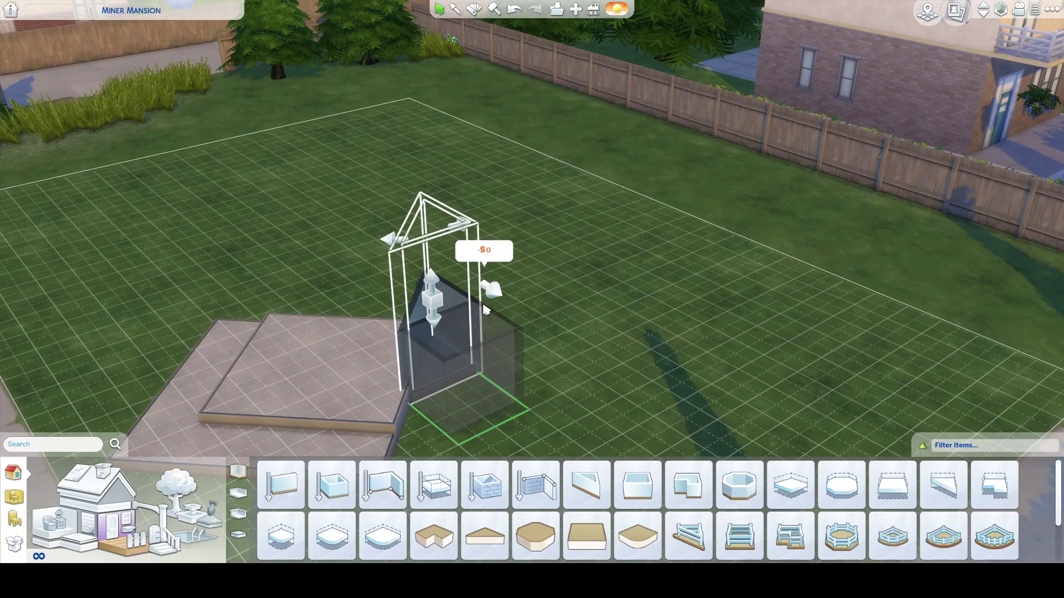
left_click_drag(462, 274, 448, 265)
left_click_drag(443, 396, 555, 360)
left_click(500, 149)
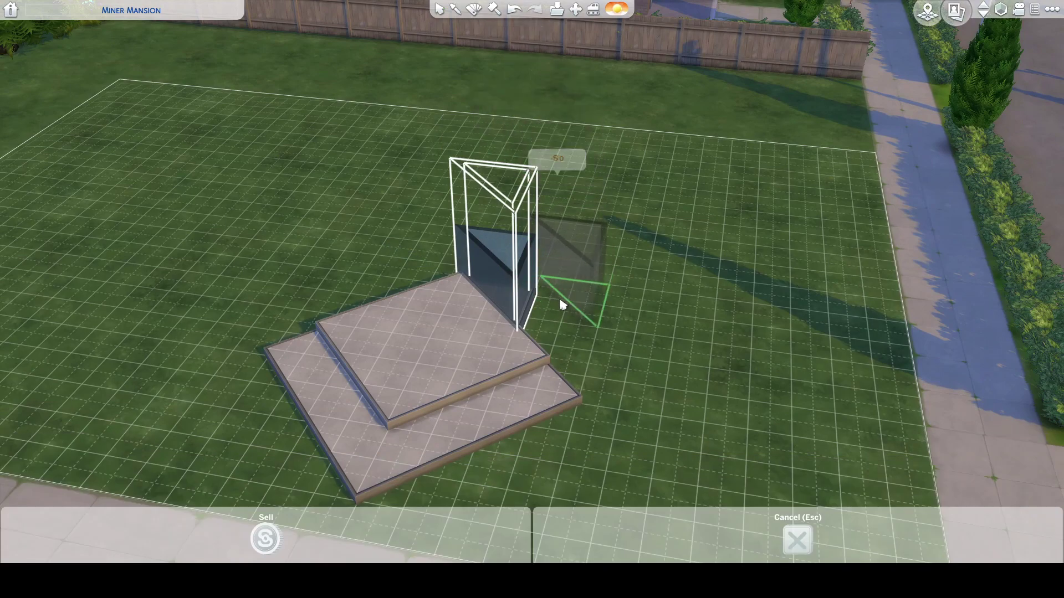
left_click(563, 305)
mouse_move(556, 200)
left_mouse_down()
mouse_move(506, 226)
mouse_move(560, 209)
mouse_move(559, 195)
left_mouse_up()
mouse_move(585, 316)
left_mouse_down()
mouse_move(660, 337)
mouse_move(582, 319)
left_mouse_up()
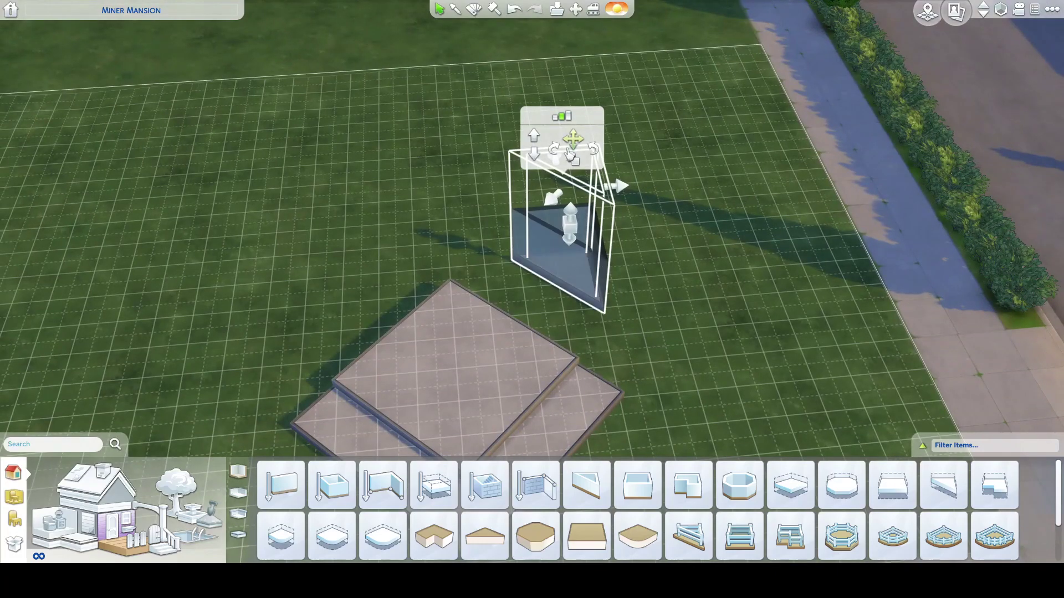
left_click(573, 139)
left_click(504, 311)
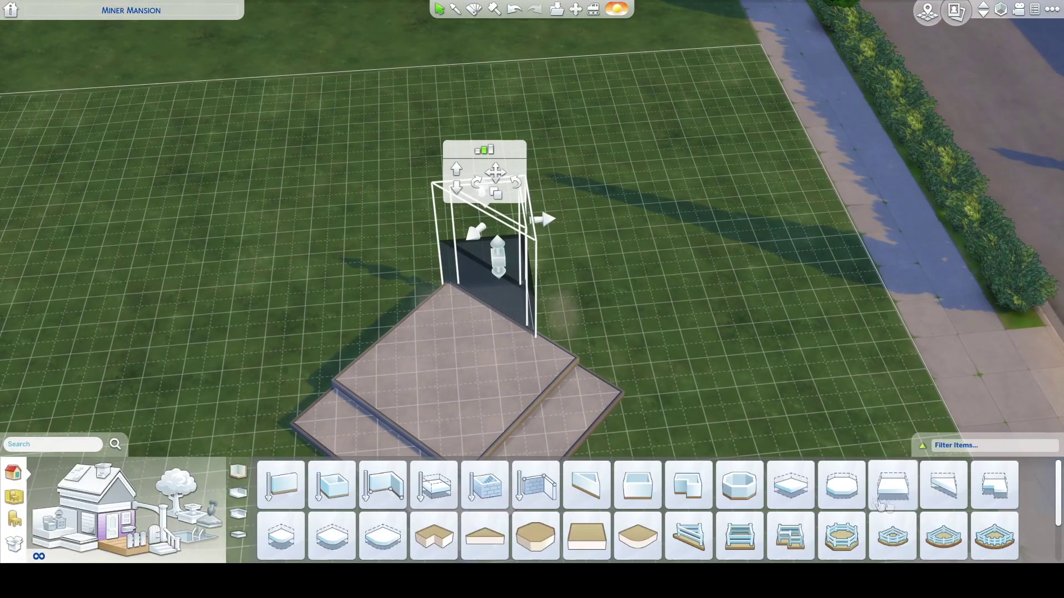
Add two more triangular platform sections beside the first one to continue the base's angled border
left_click(944, 485)
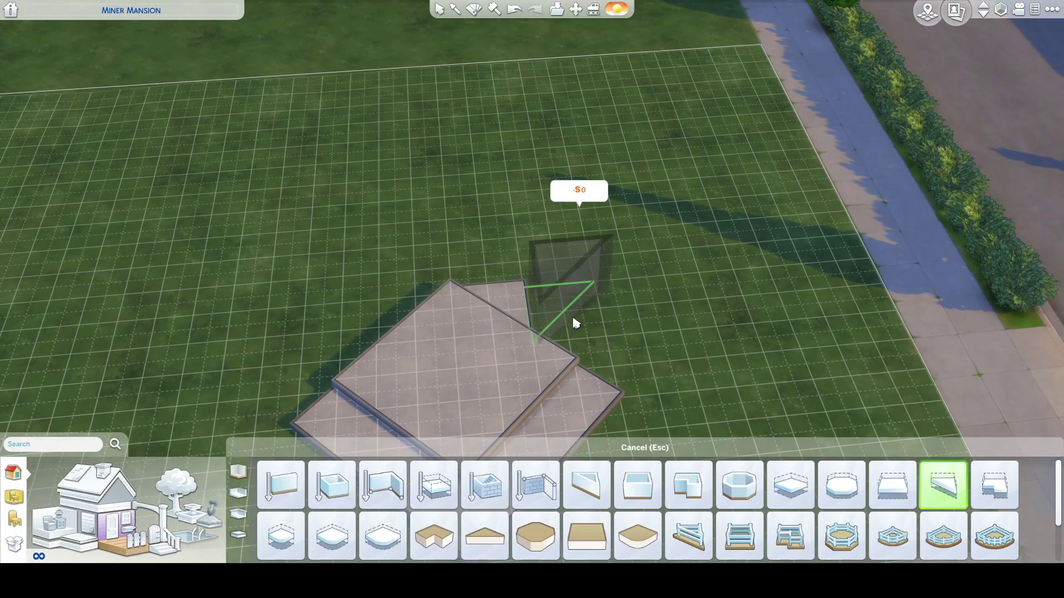
left_click(569, 319)
left_click(944, 485)
left_click(588, 375)
left_click_drag(635, 393, 605, 311)
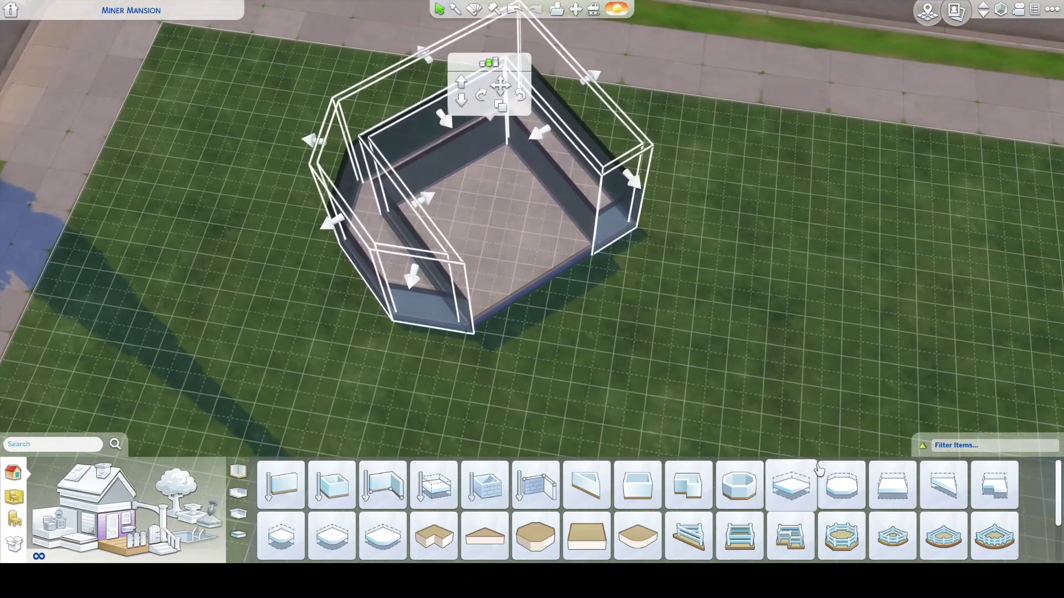
Add triangular platform sections along the remaining straight rear edge to complete the base's angled outline
left_click(943, 486)
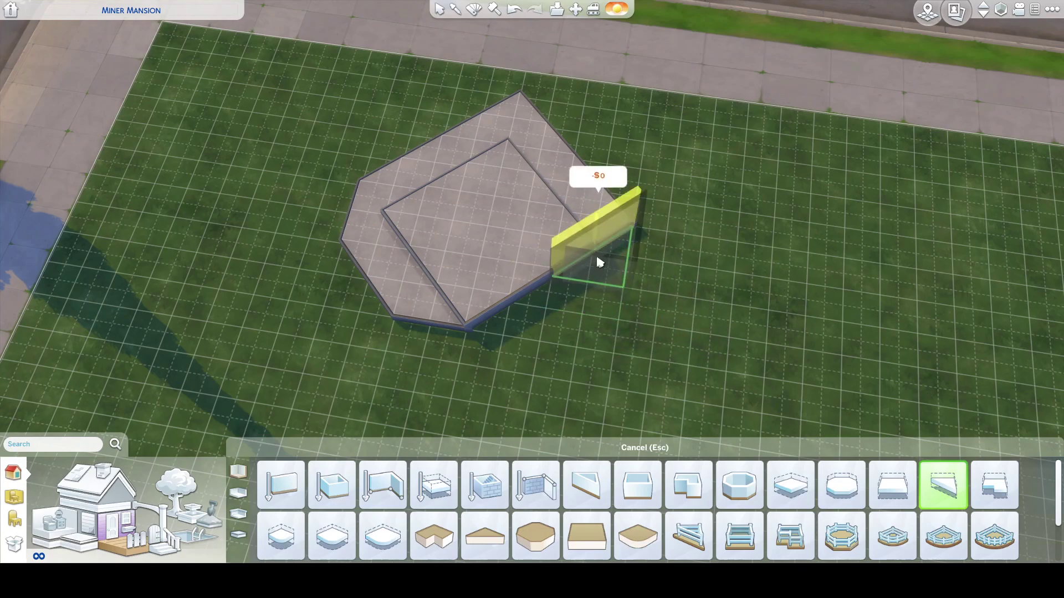
left_click(596, 254)
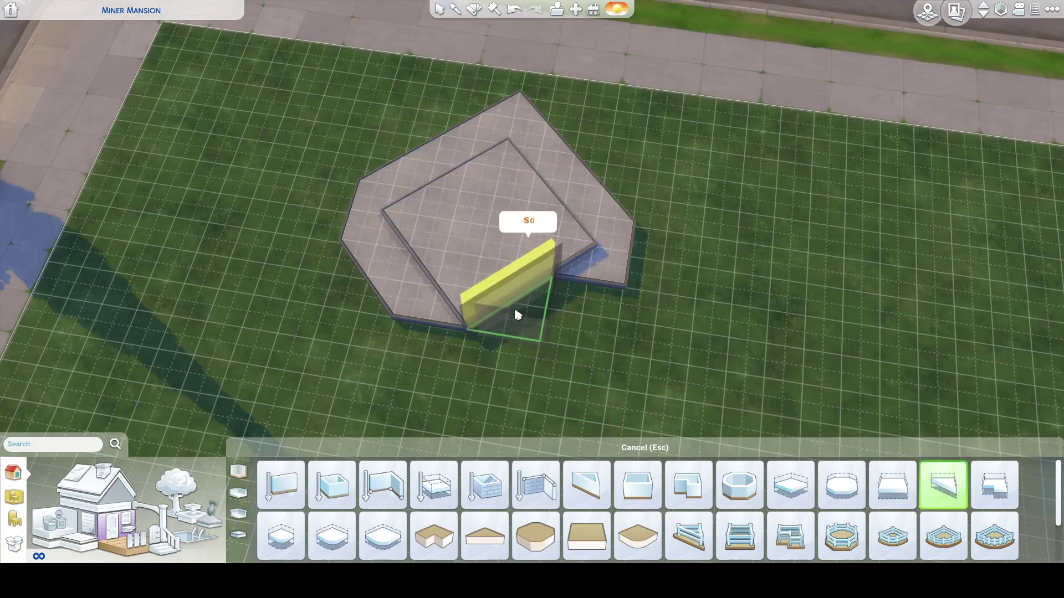
left_click(517, 305)
key("Escape")
left_click(944, 485)
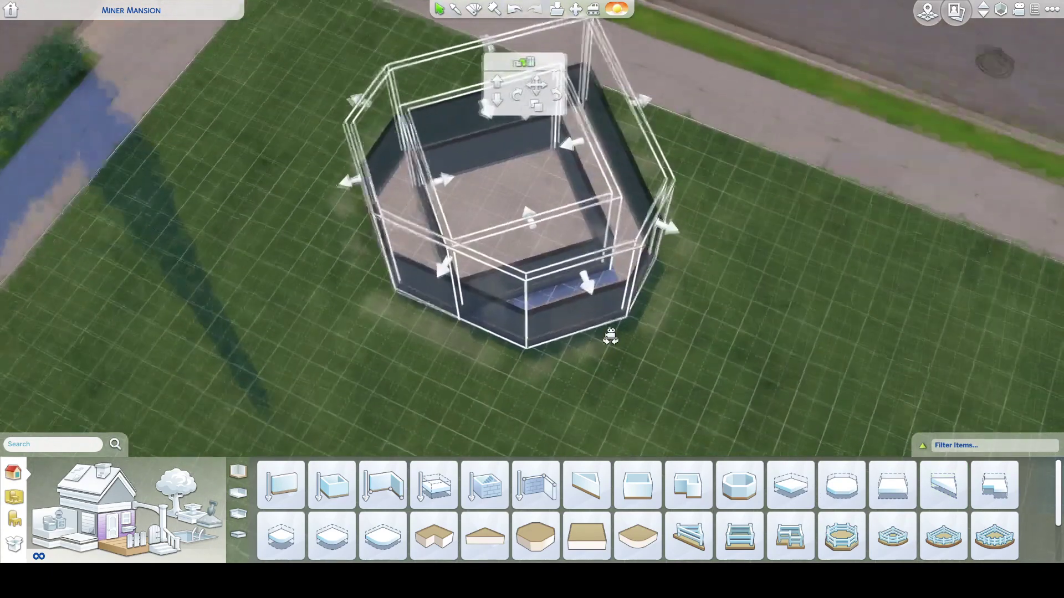
Attach a square platform to the base's angled rear side and extend it into a long rectangular wing
scroll(610, 333, "down", 3)
left_click(892, 485)
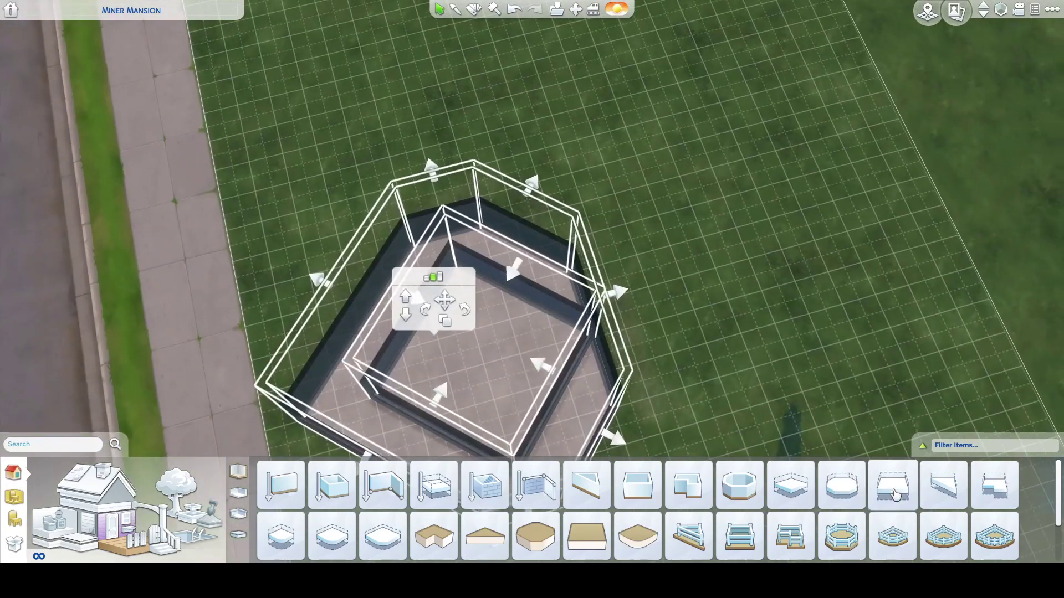
left_click(622, 304)
left_click_drag(647, 304, 626, 311)
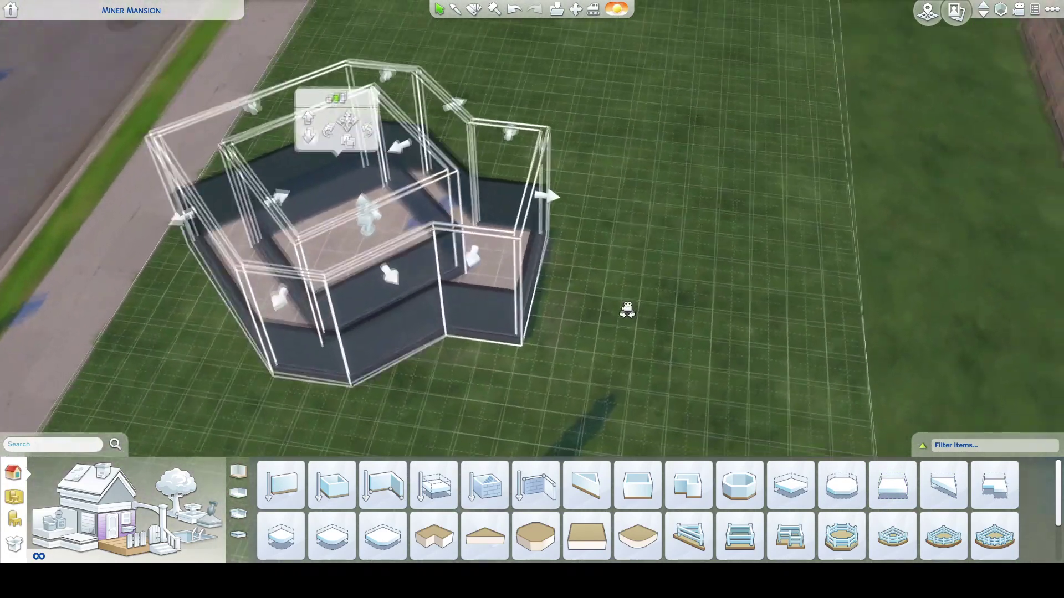
left_click_drag(544, 197, 648, 292)
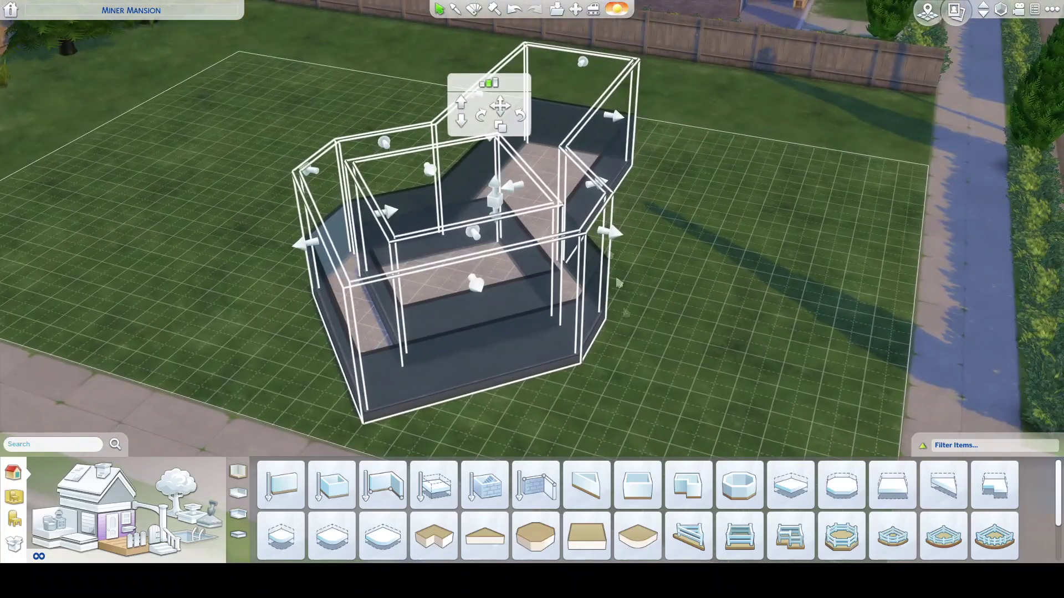
Draw straight walls across the base along the rear edges of the inner square platform
left_click(281, 484)
mouse_move(713, 226)
left_mouse_down()
mouse_move(689, 368)
mouse_move(671, 362)
left_mouse_up()
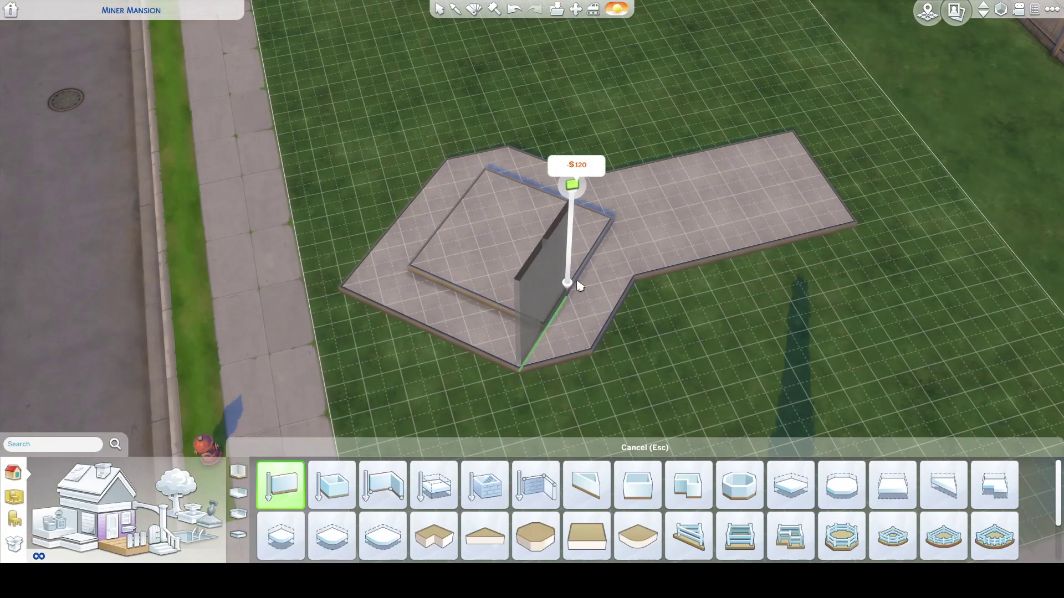
left_click_drag(612, 224, 447, 170)
Try to raise the platform height of the rear section that includes the long wing
left_click(443, 21)
left_click(642, 214)
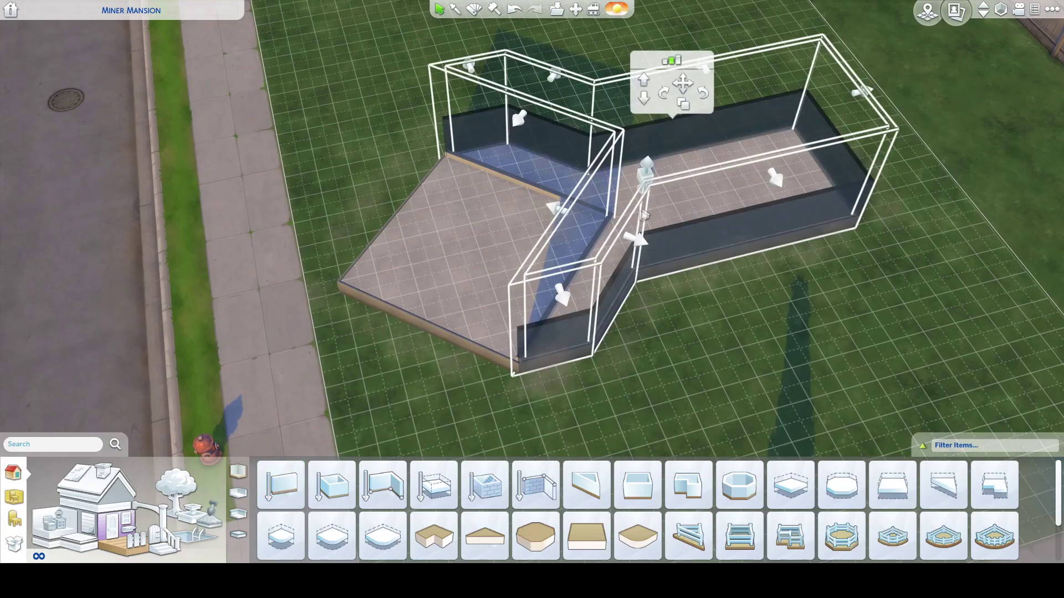
left_click(643, 81)
left_click_drag(669, 214, 669, 214)
left_click(662, 210)
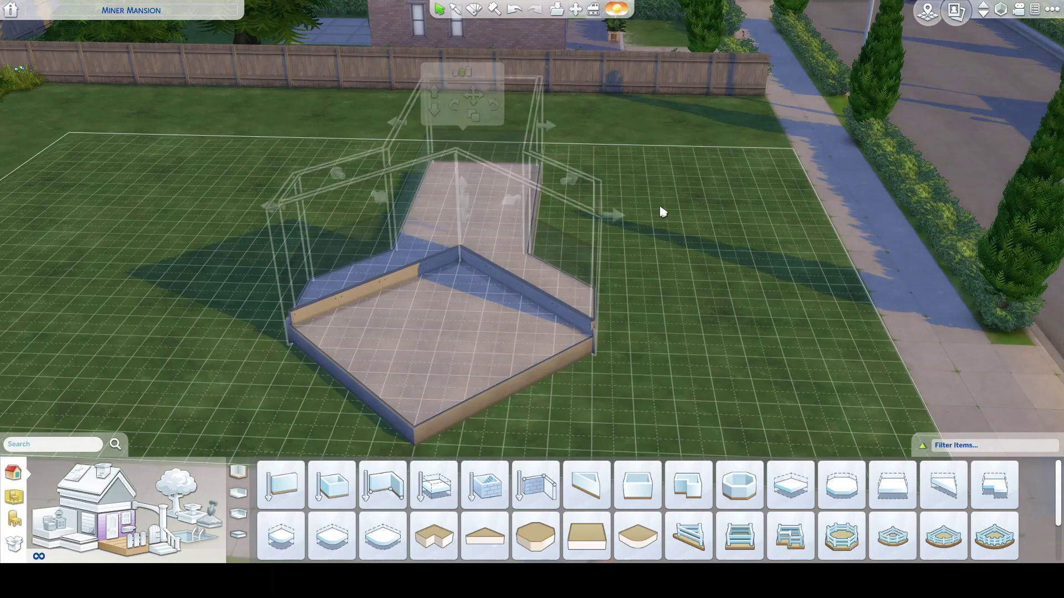
left_click(553, 358)
key("comma")
key("comma")
key("Delete")
Try to trace walls around the platform outline with the Custom Room Tool, and undo them
left_click(394, 497)
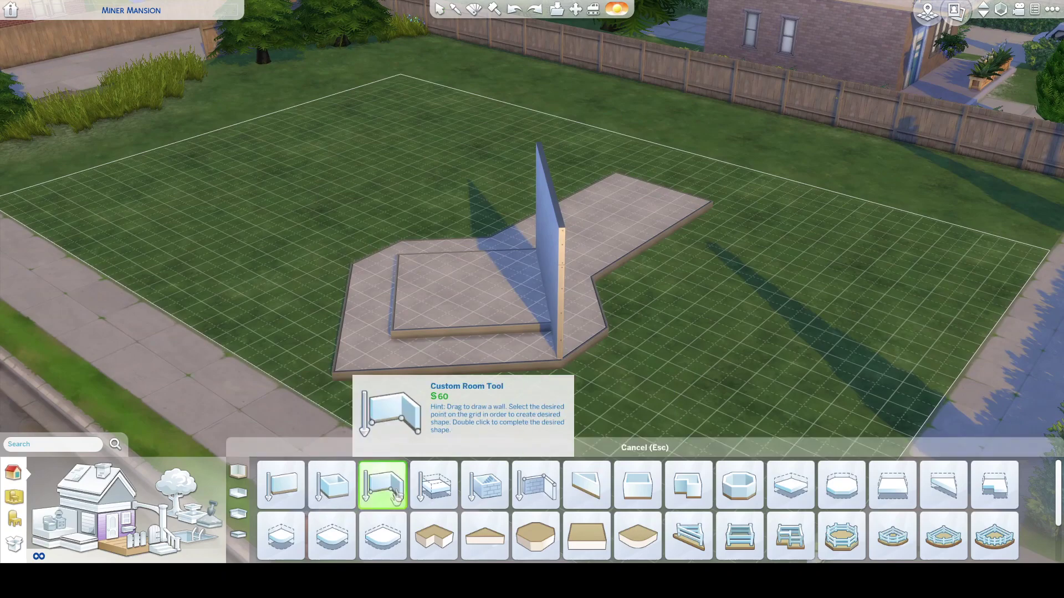
left_click(535, 256)
left_click(400, 238)
left_click(483, 234)
mouse_move(643, 183)
left_mouse_down()
mouse_move(708, 189)
mouse_move(600, 288)
mouse_move(613, 330)
mouse_move(564, 366)
mouse_move(601, 365)
mouse_move(576, 388)
left_mouse_up()
left_click(564, 367)
left_click(564, 363)
left_click_drag(515, 373, 554, 349)
key("ctrl+z")
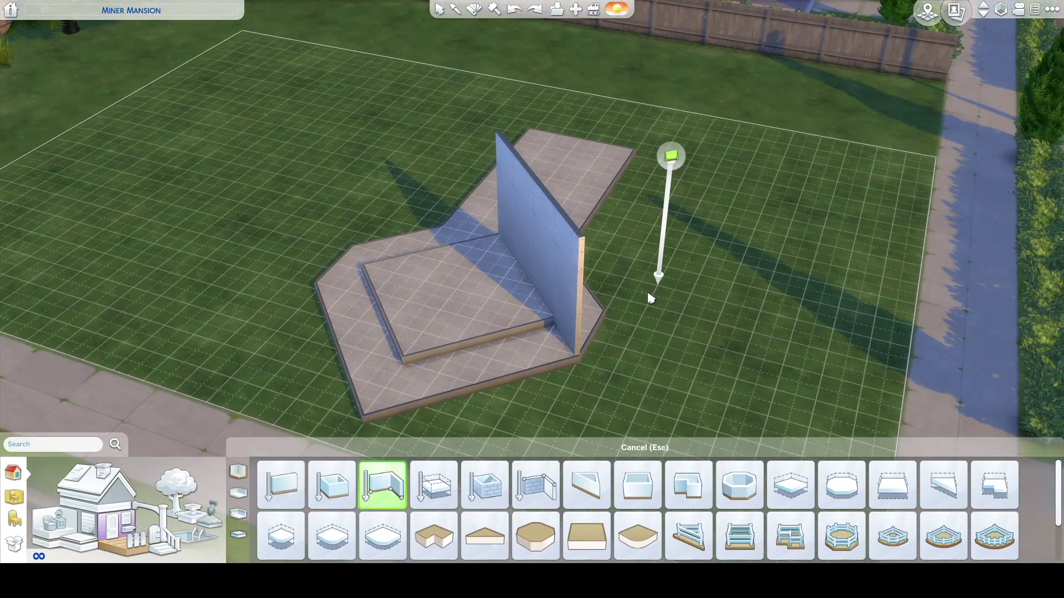
Enclose the base and its rear wing with exterior walls along the full platform outline
mouse_move(542, 337)
left_mouse_down()
mouse_move(403, 370)
mouse_move(366, 268)
mouse_move(330, 285)
mouse_move(363, 388)
mouse_move(433, 397)
mouse_move(565, 360)
mouse_move(507, 365)
mouse_move(514, 355)
mouse_move(572, 361)
mouse_move(612, 325)
mouse_move(667, 314)
mouse_move(909, 313)
mouse_move(891, 238)
mouse_move(660, 227)
mouse_move(583, 188)
mouse_move(582, 172)
mouse_move(535, 174)
mouse_move(661, 251)
mouse_move(495, 346)
left_mouse_up()
left_click(563, 357)
left_click(555, 325)
Set the rear section with the long wing to the tallest wall height and adjust its platform height
left_click(439, 9)
left_click(430, 267)
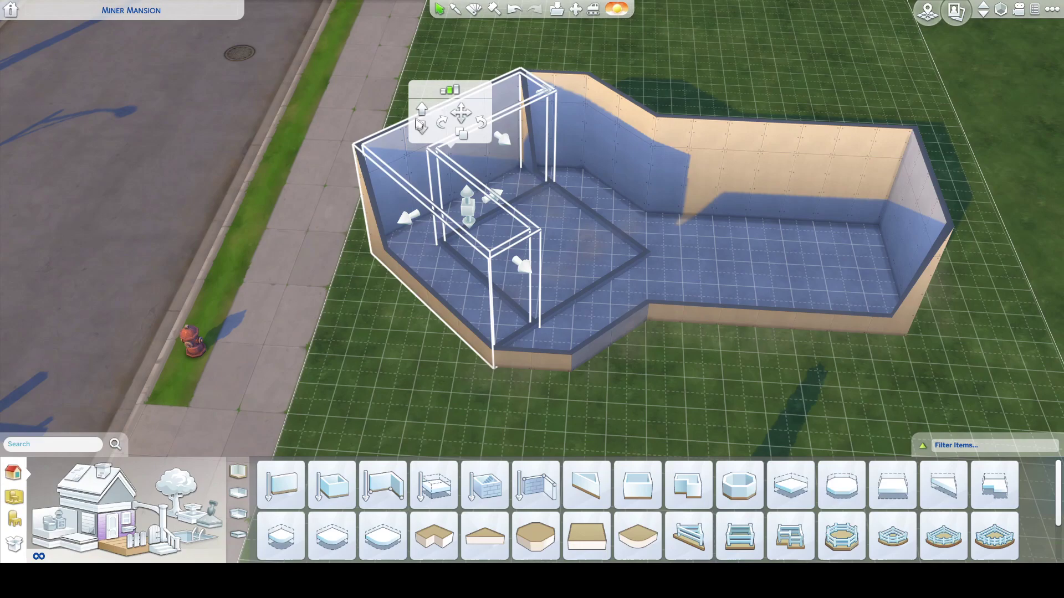
left_click(661, 278)
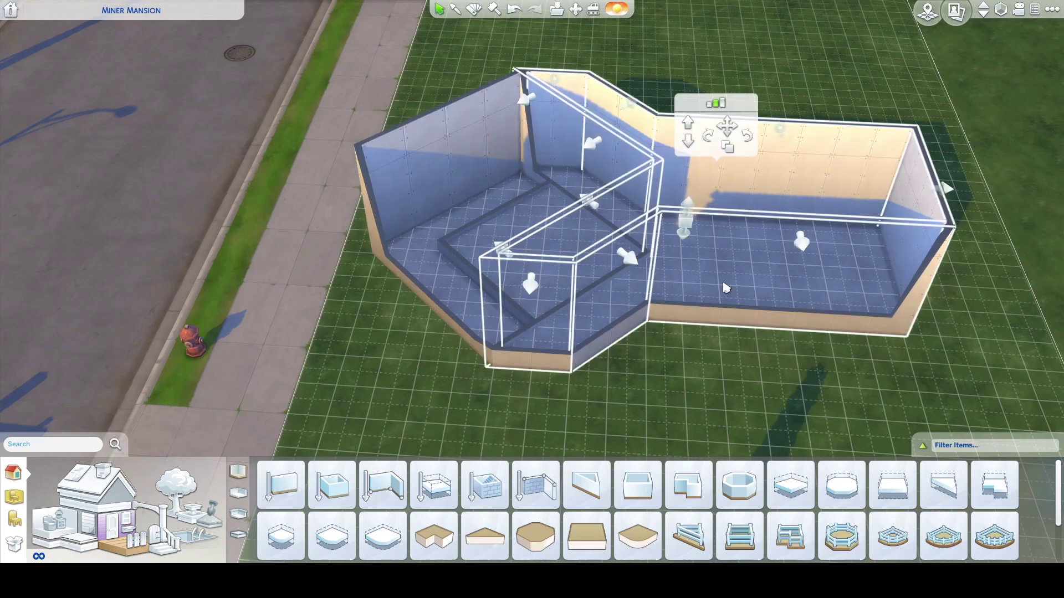
left_click_drag(739, 264, 740, 265)
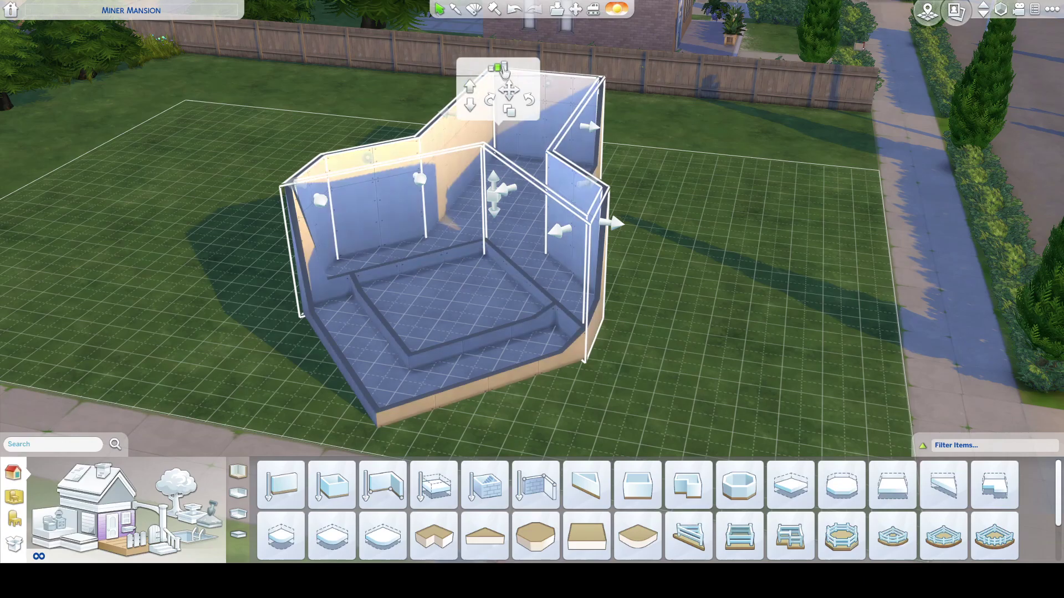
left_click(470, 85)
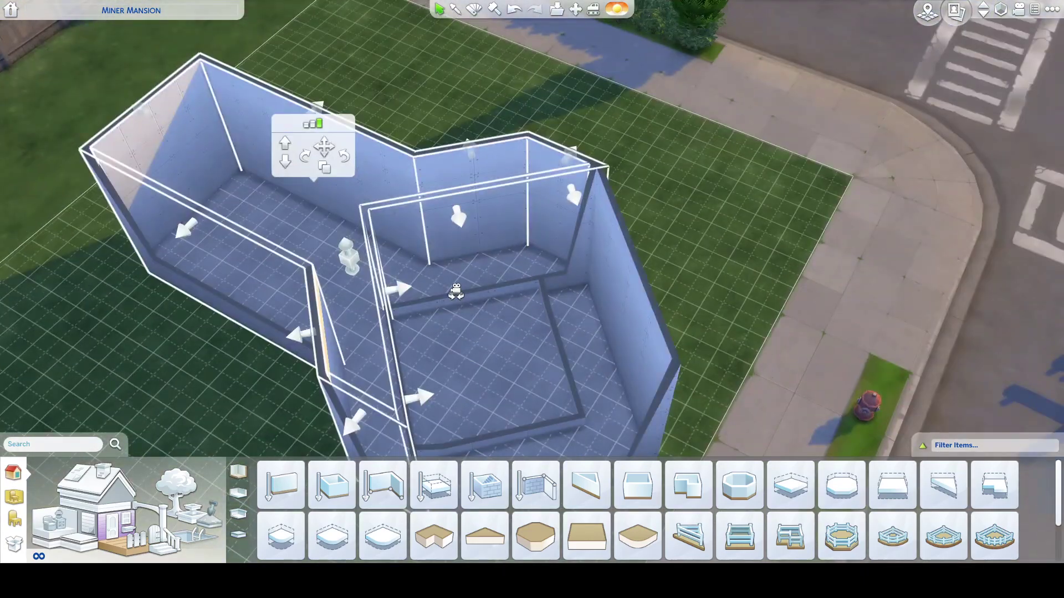
left_click_drag(456, 292, 466, 277)
left_click(350, 74)
key("e")
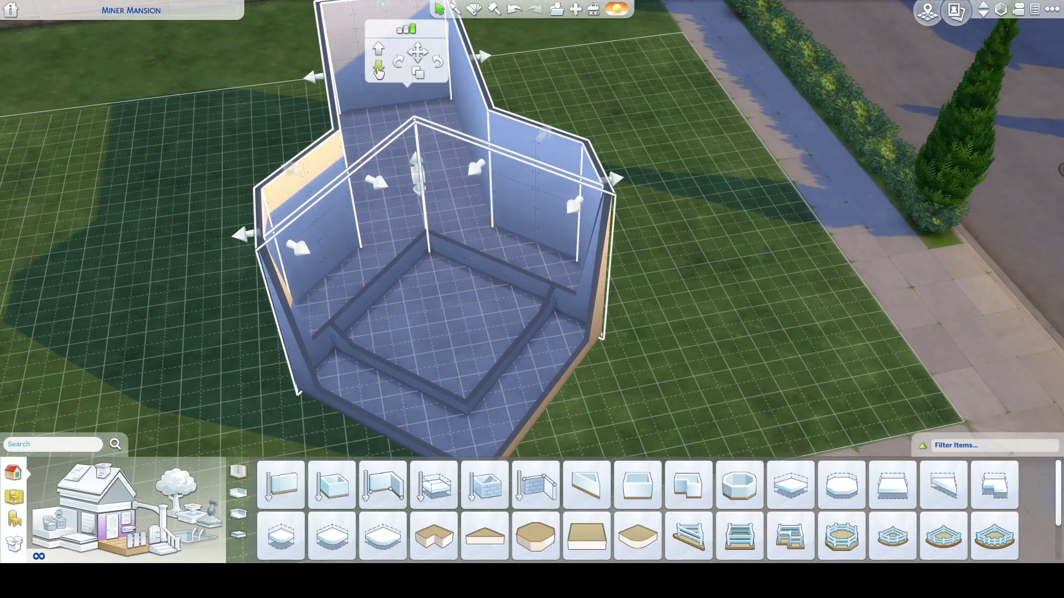
left_click(379, 72)
Divide the inner square platform with a straight wall between its side corners and raise the rear triangular half
left_click_drag(439, 321, 439, 321)
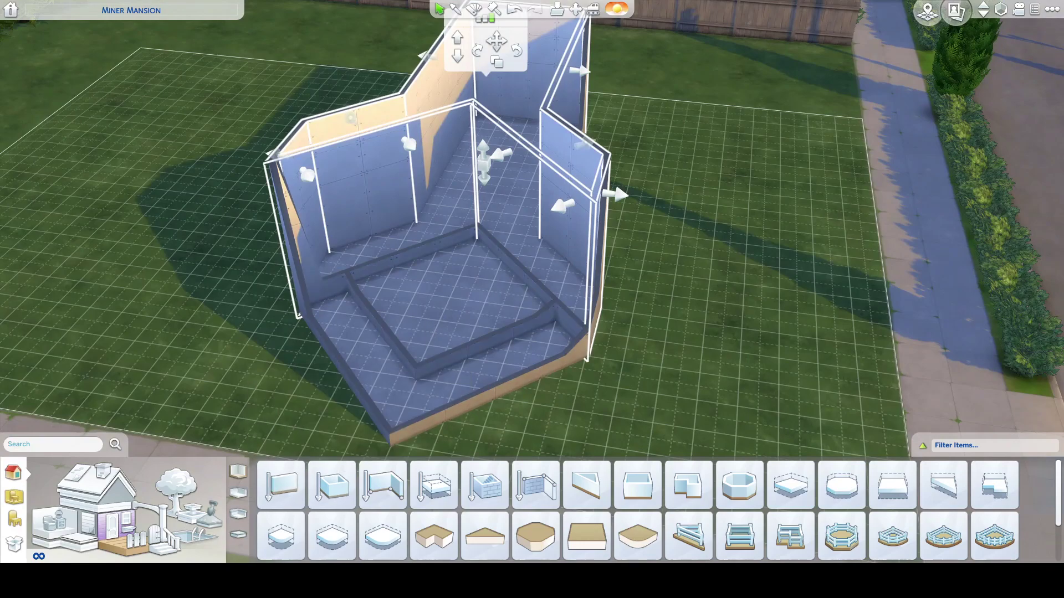
left_click_drag(275, 404, 275, 404)
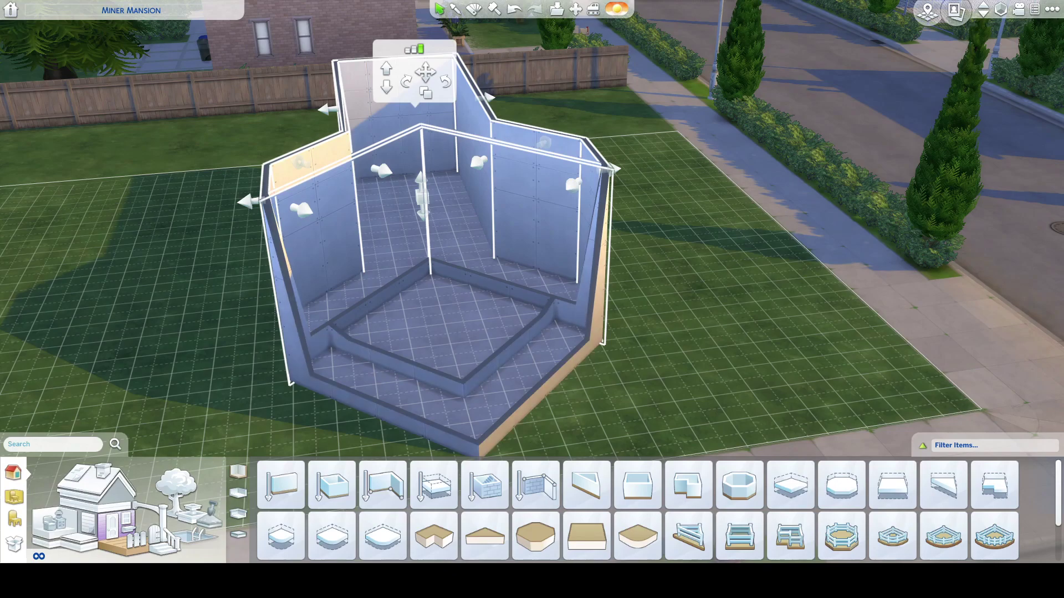
key("e")
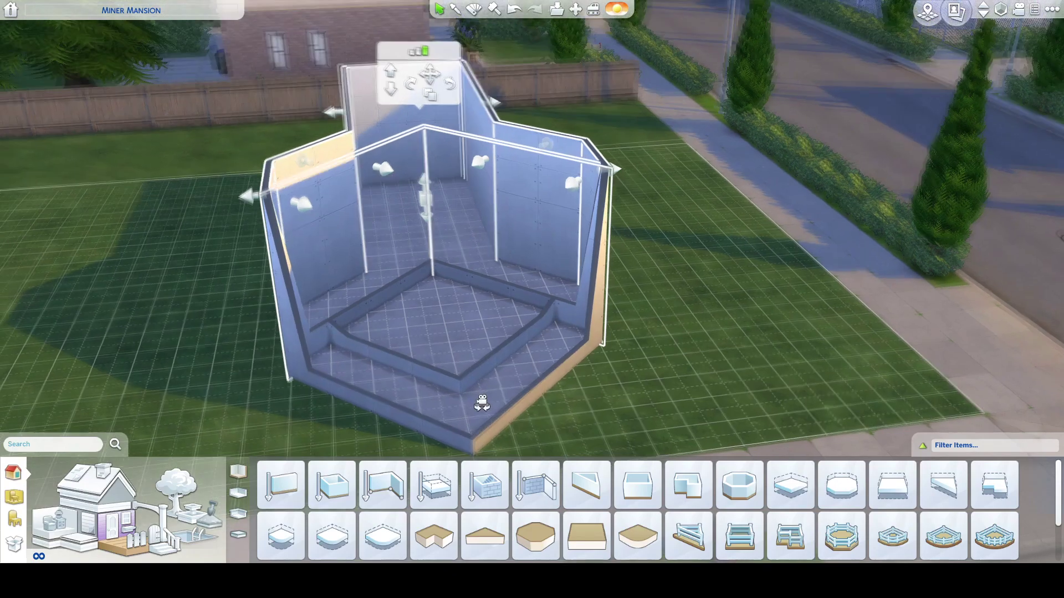
key("e")
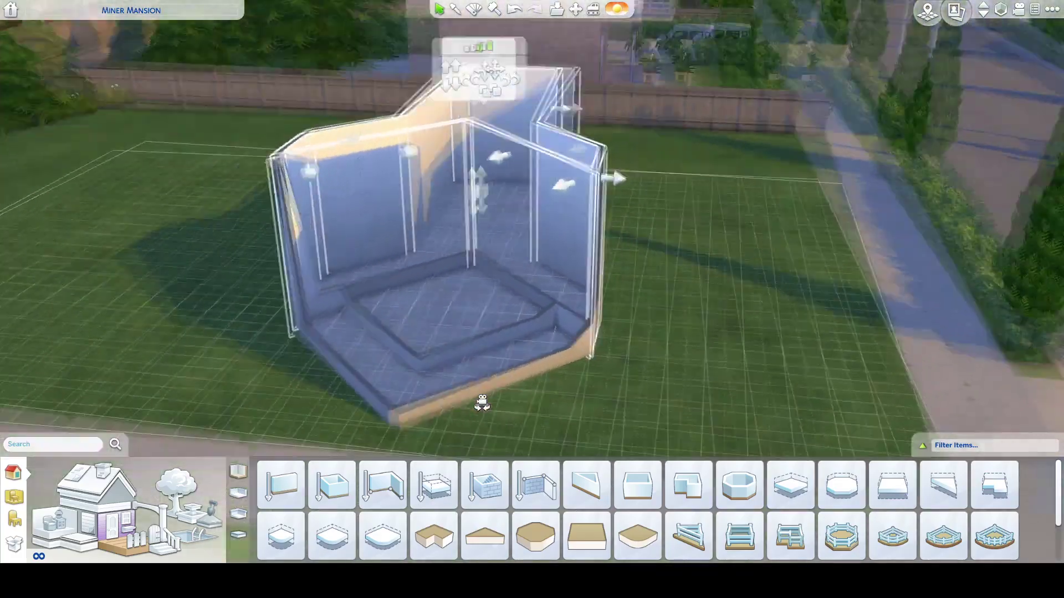
key("e")
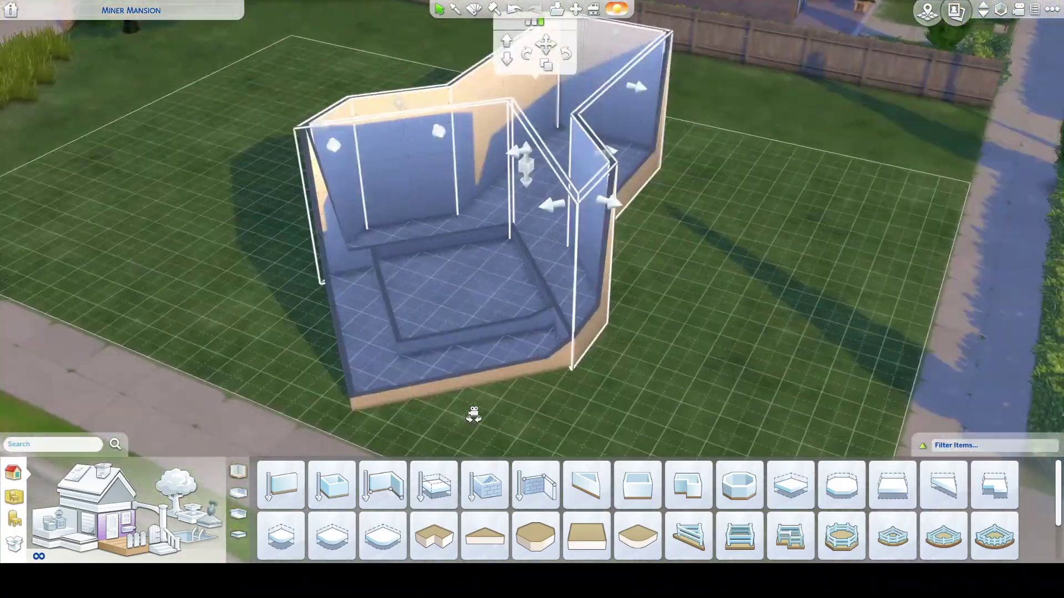
left_click_drag(474, 415, 473, 412)
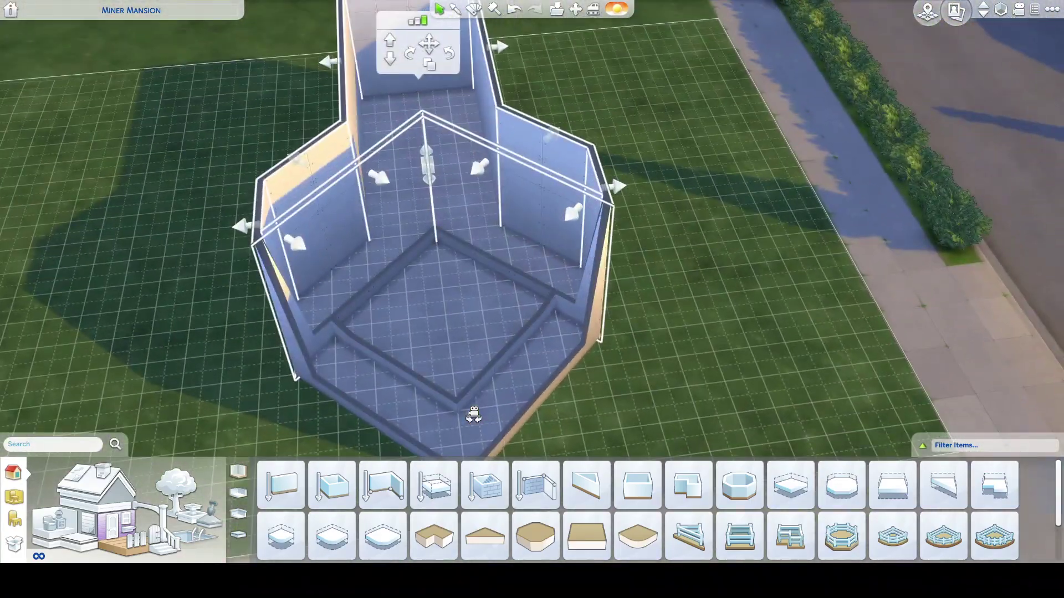
left_click(284, 488)
left_click_drag(362, 321, 550, 320)
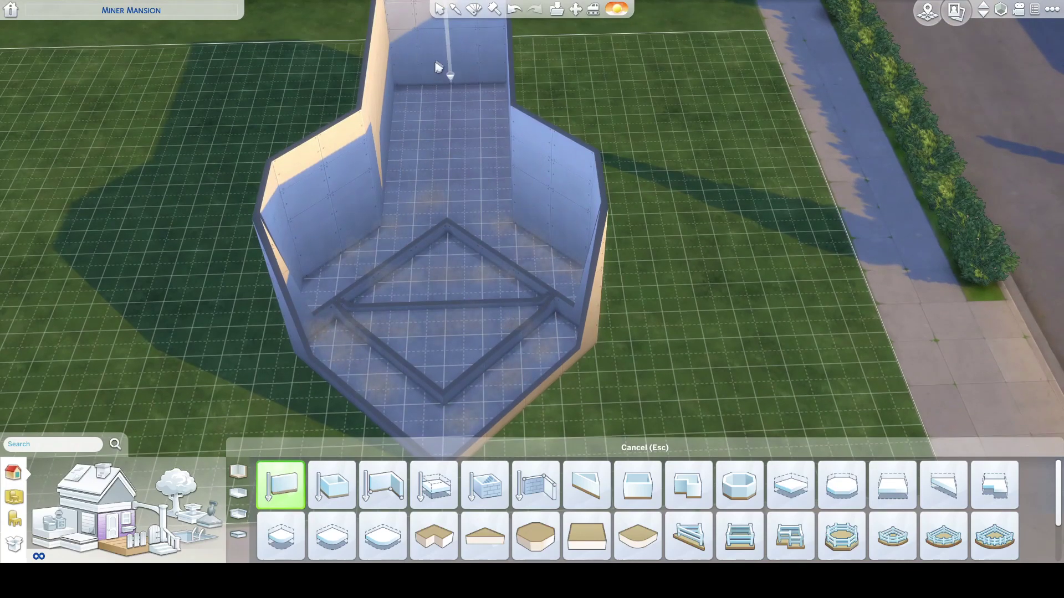
key("Escape")
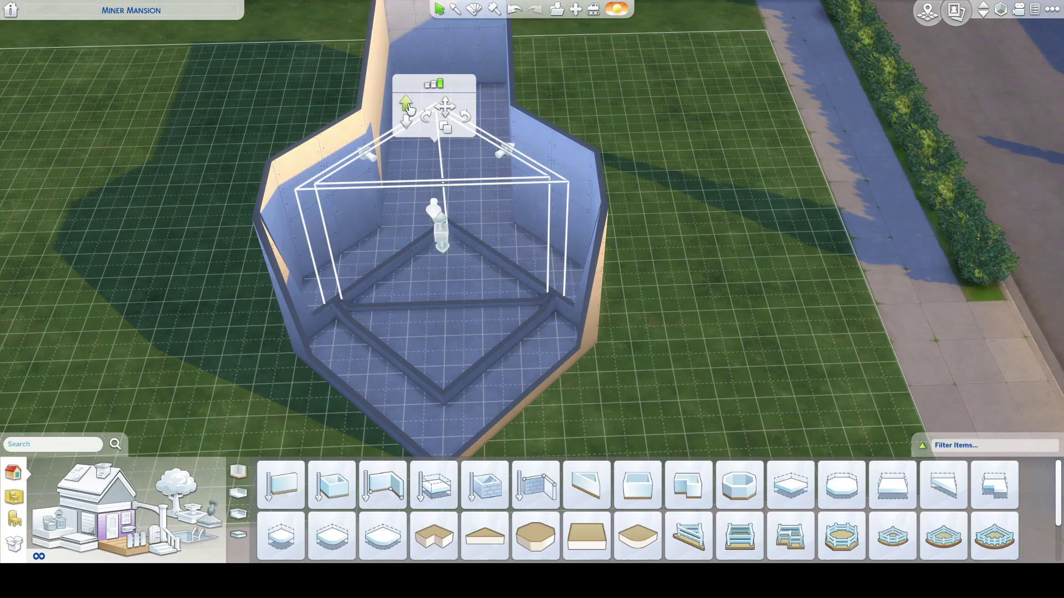
left_click_drag(445, 275, 464, 306)
left_click_drag(509, 305, 475, 324)
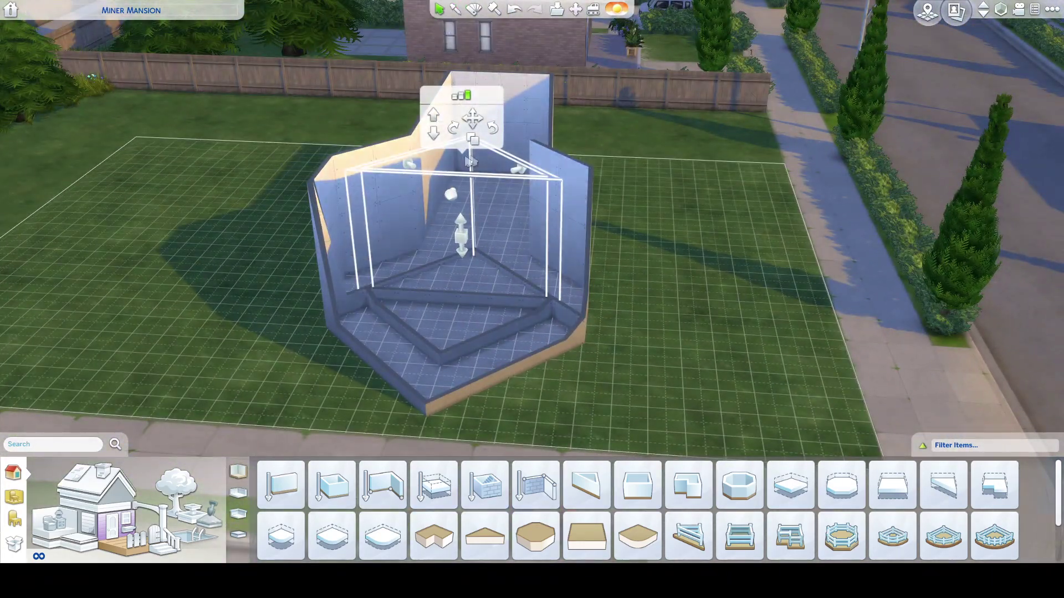
Demolish the wall dividing the inner square, the square's front walls and the two front exterior walls, leaving the stepped platforms open
left_click(653, 369)
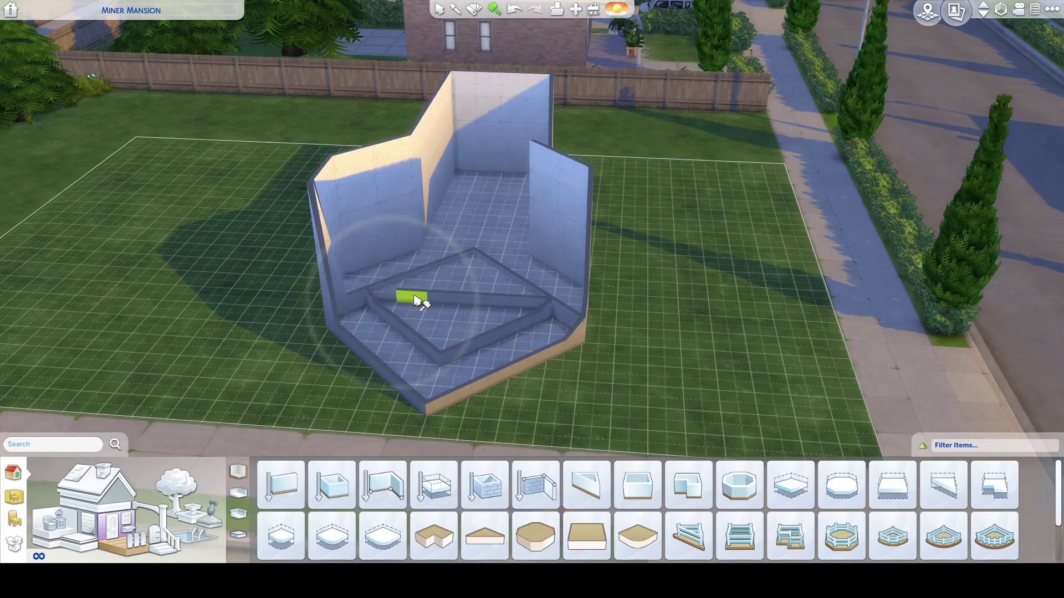
left_click(498, 342)
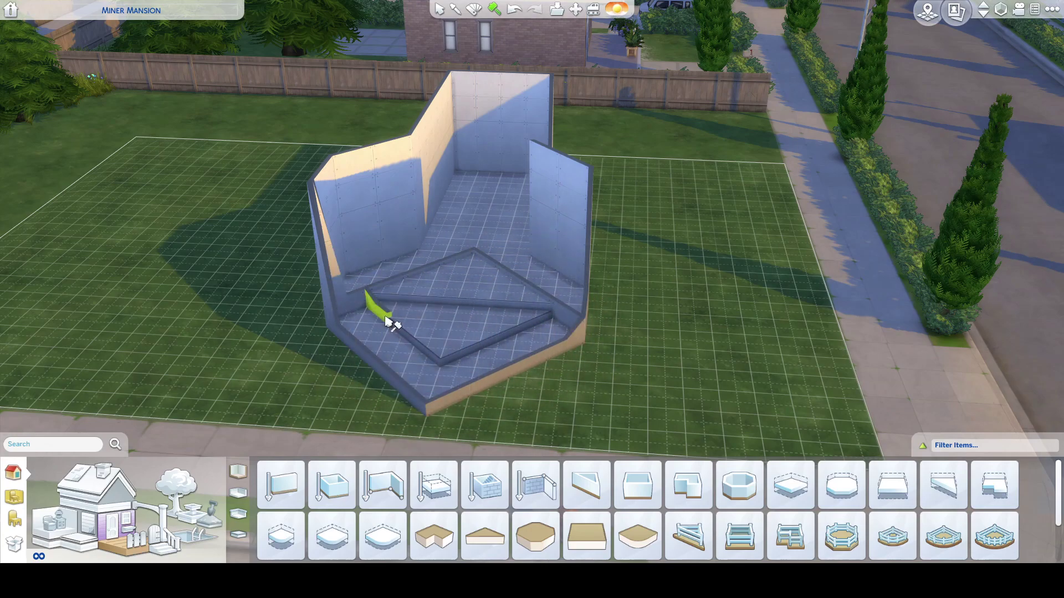
left_click(348, 330)
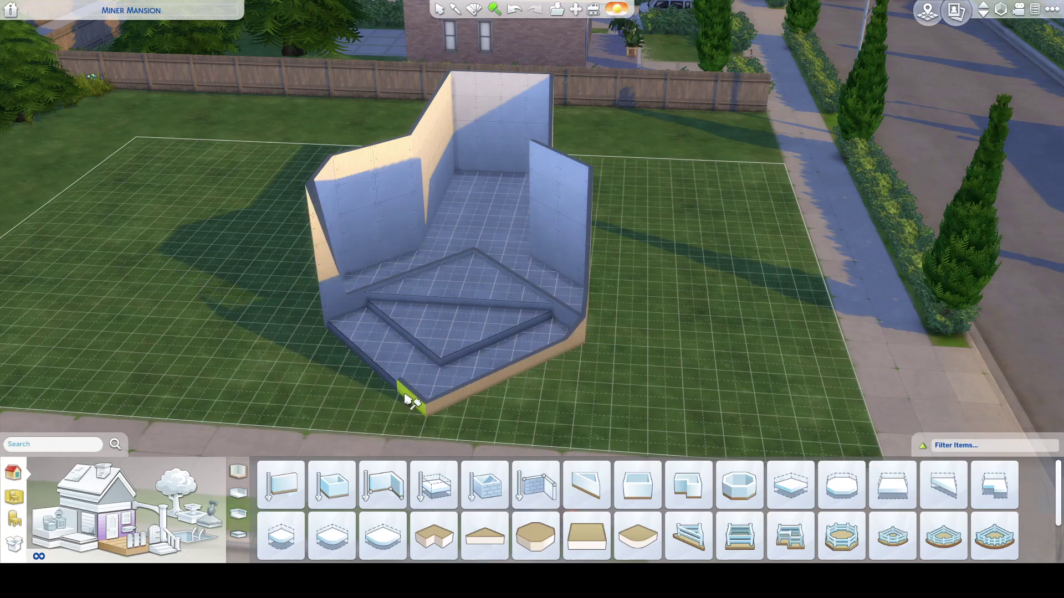
left_click(459, 401)
left_click(516, 378)
left_click(566, 354)
left_click_drag(558, 392, 563, 393)
scroll(560, 392, "up", 4)
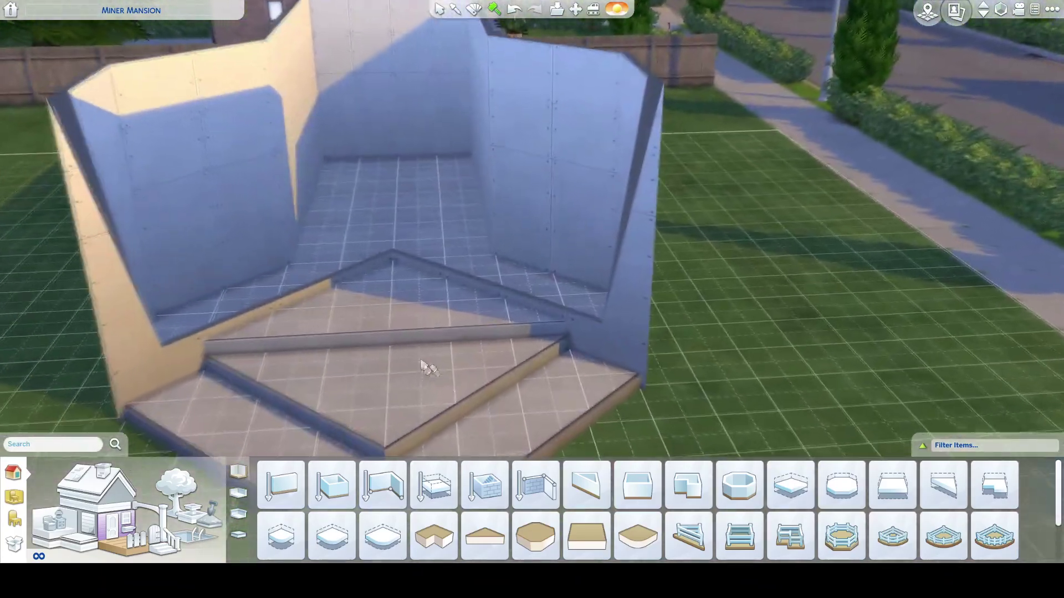
Draw a straight wall across the rear wing near its far end and raise the platform of the room behind it
scroll(171, 373, "down", 5)
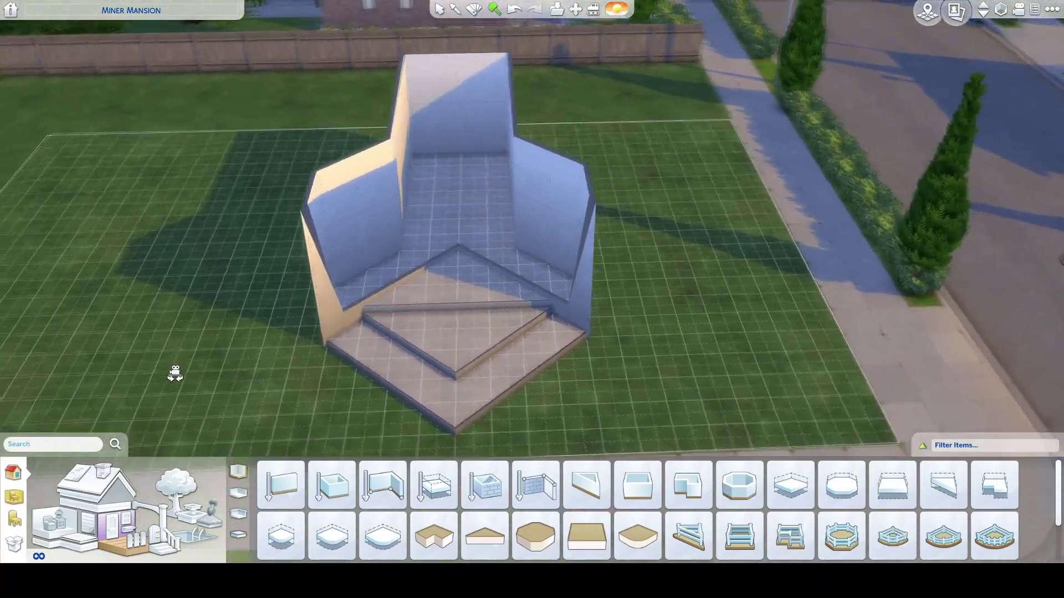
scroll(166, 382, "up", 4)
left_click_drag(155, 387, 190, 268)
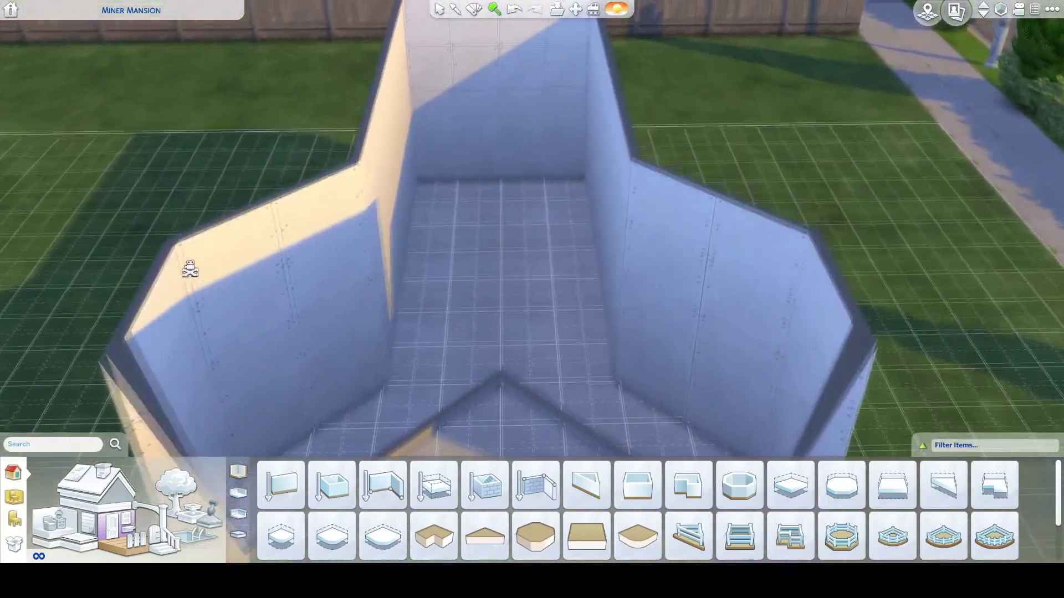
left_click(285, 488)
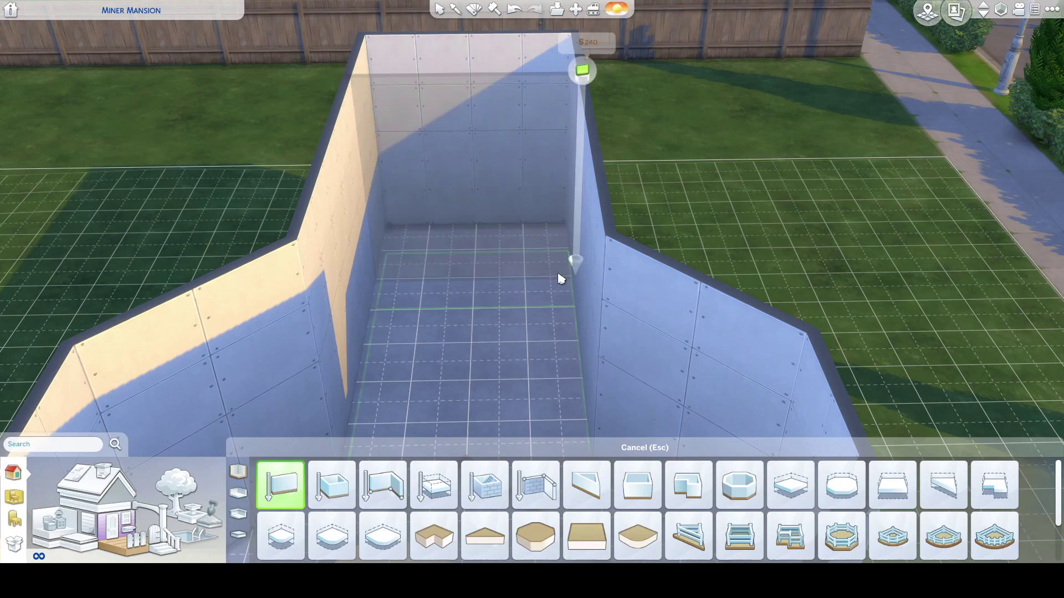
left_click_drag(561, 278, 562, 279)
left_click(440, 9)
left_click(442, 208)
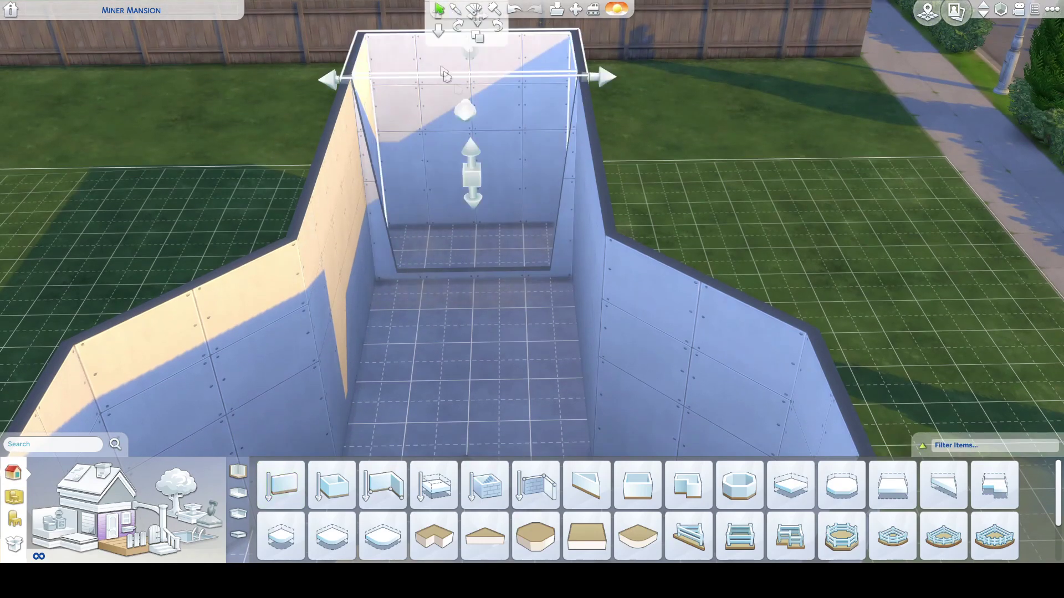
scroll(452, 91, "down", 2)
left_click(451, 58)
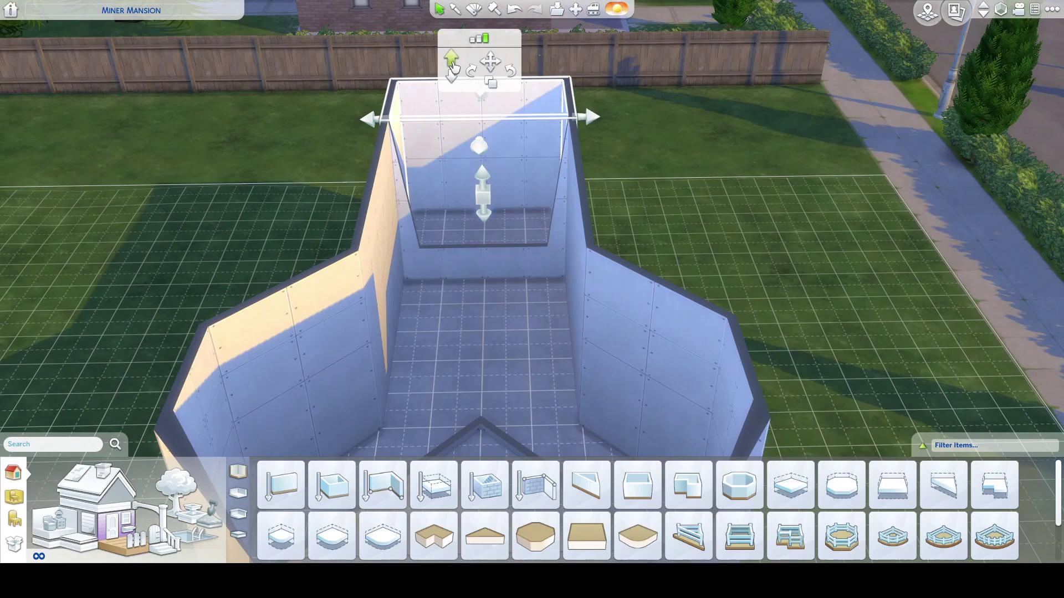
left_click(452, 58)
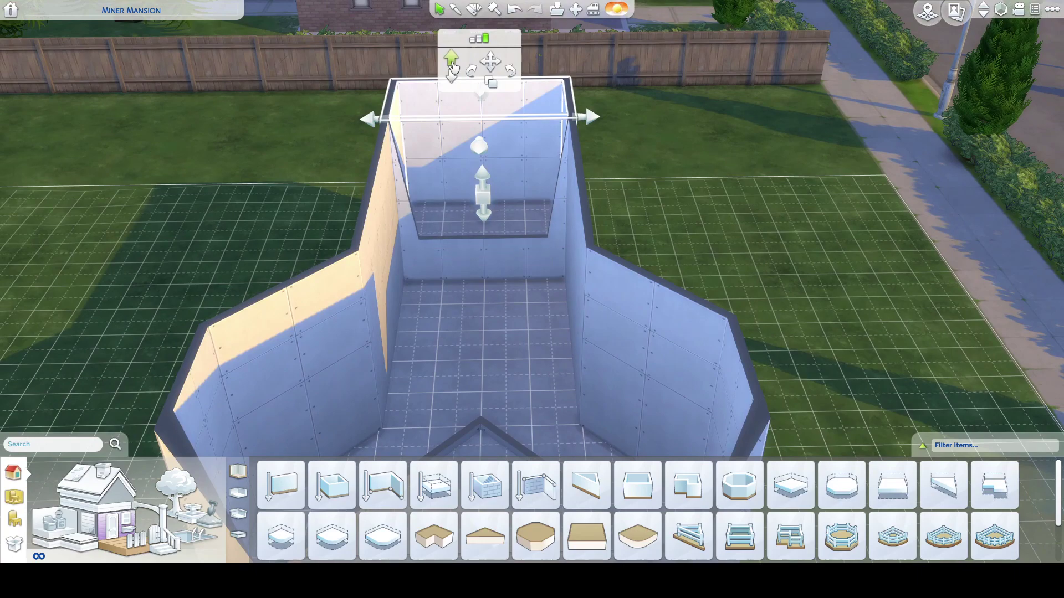
Choose the Absolutely Marbleous Stairs in the blue marble swatch
left_click(159, 562)
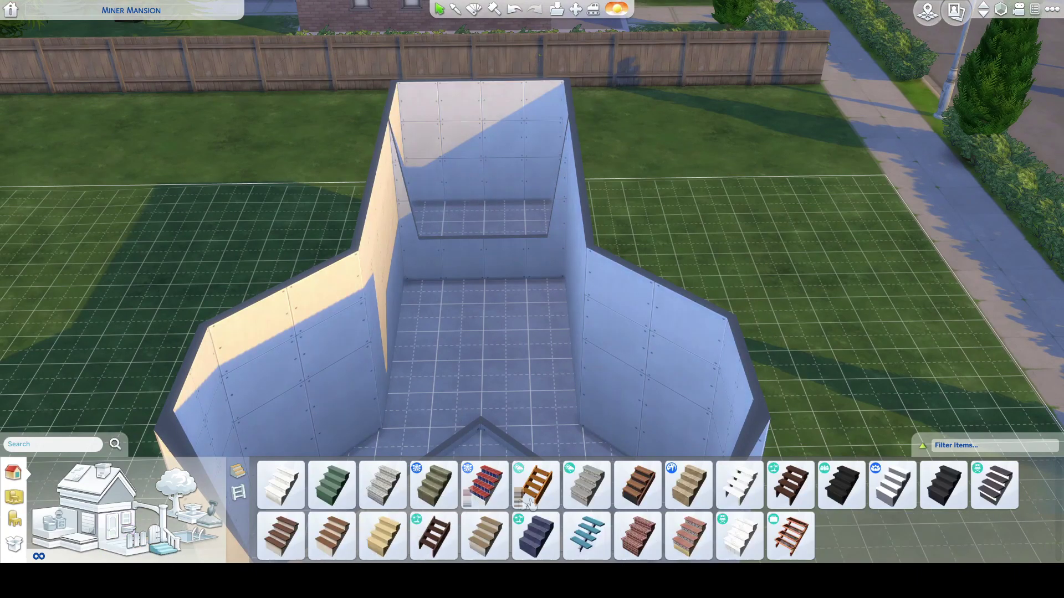
left_click(746, 550)
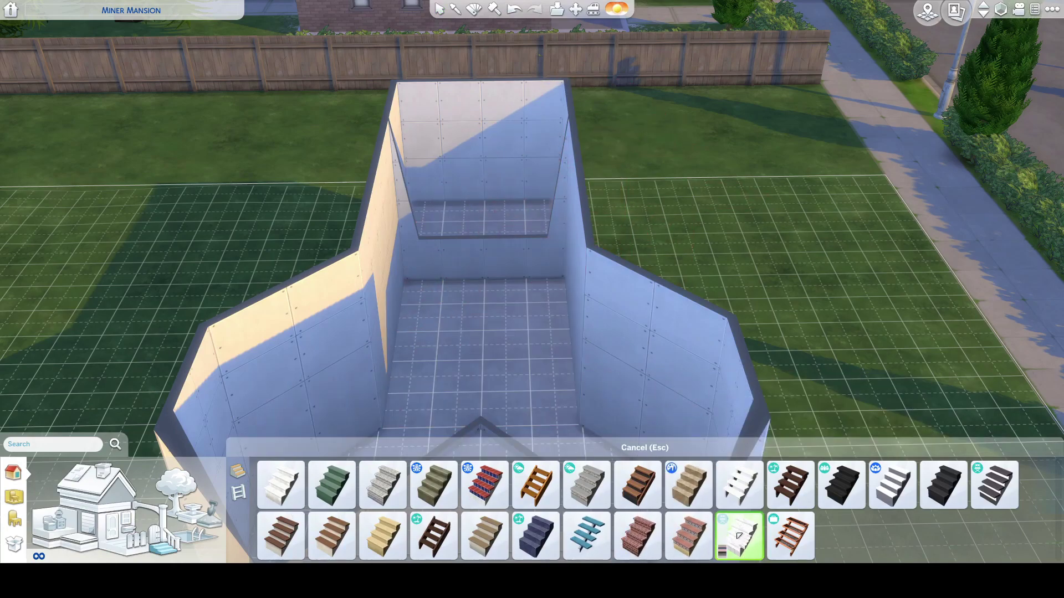
mouse_move(727, 555)
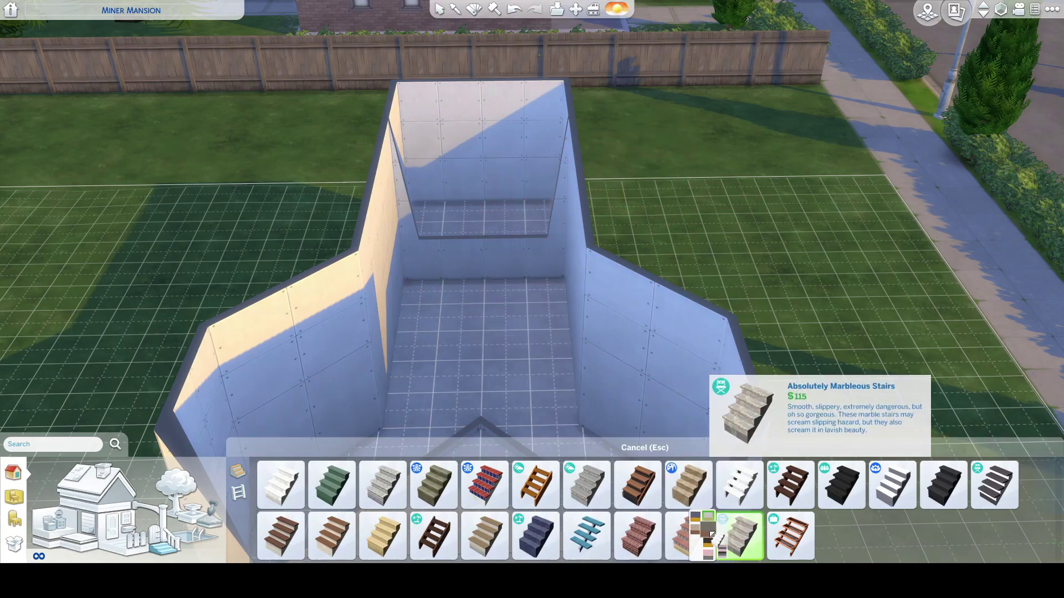
left_click(695, 517)
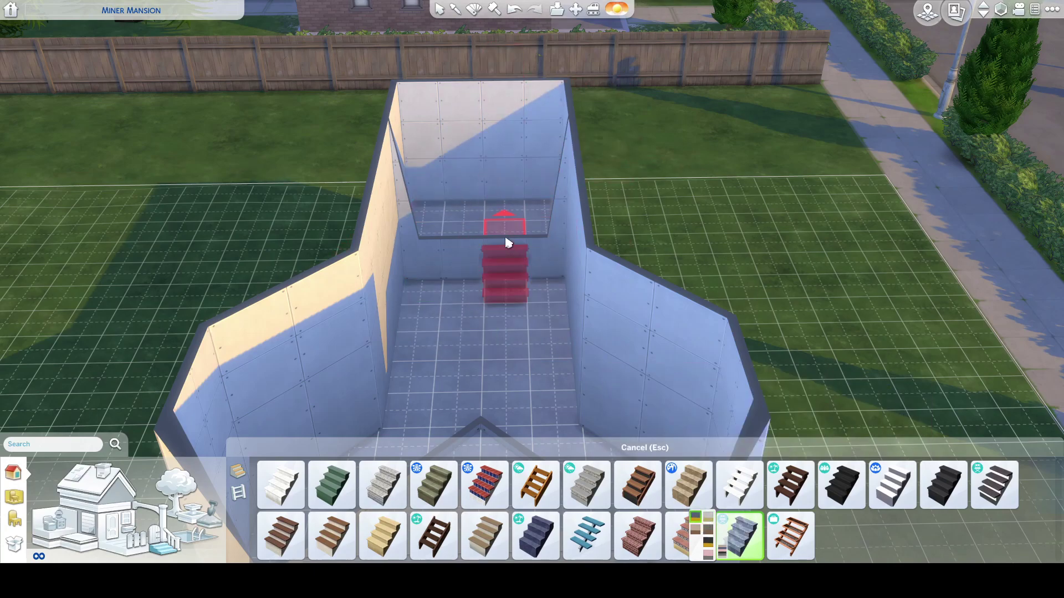
Demolish the wall along the front edge of the raised platform in the rear wing
left_click(499, 11)
left_click(428, 245)
left_click(456, 254)
left_click(501, 258)
left_click(533, 256)
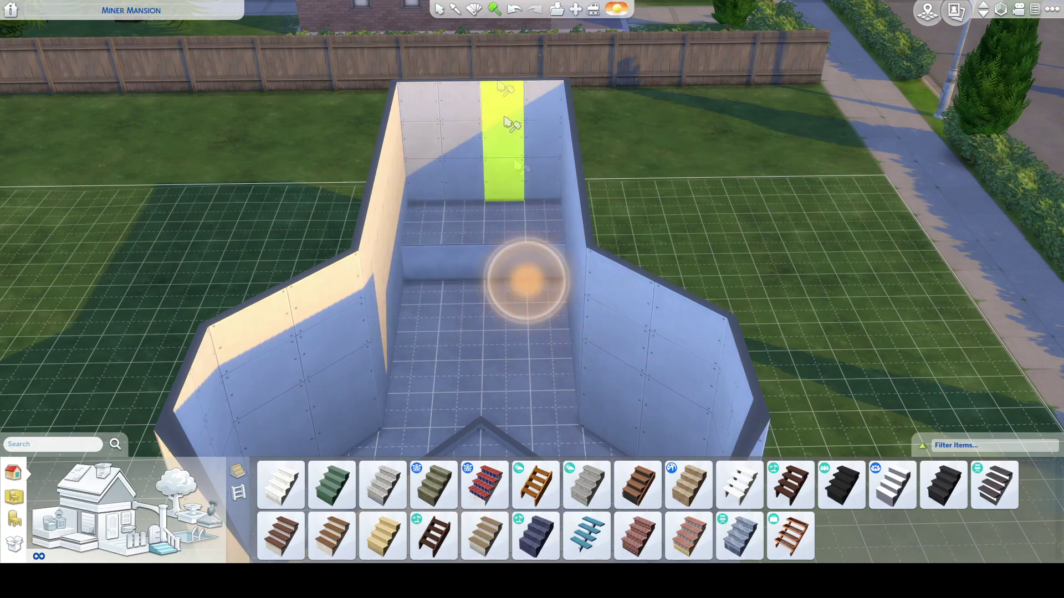
Place one flight of the blue Absolutely Marbleous Stairs up to the wing's raised platform, against the street-side wall
left_click(739, 536)
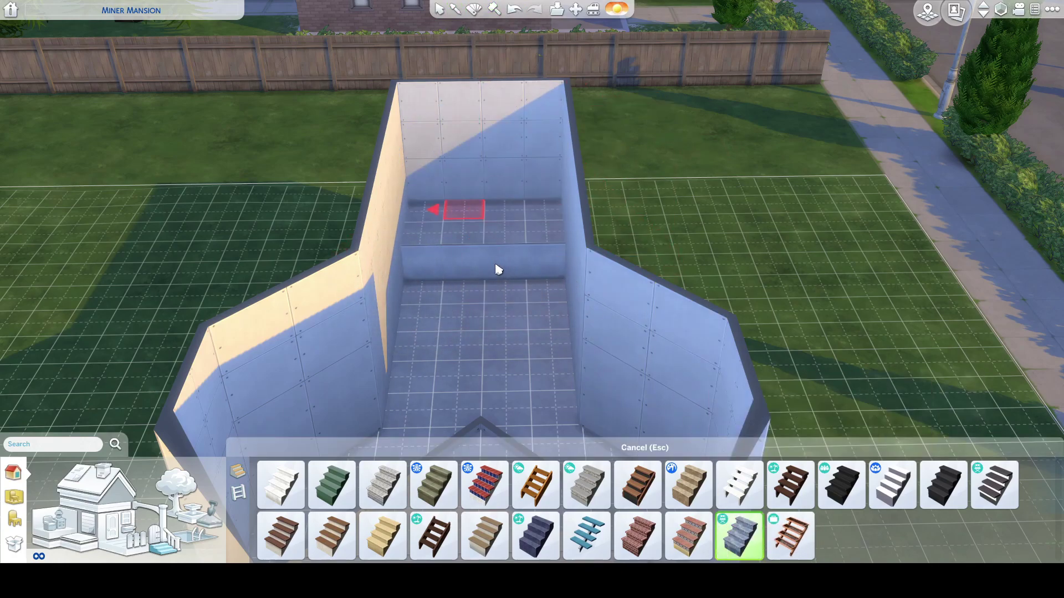
left_click(496, 268)
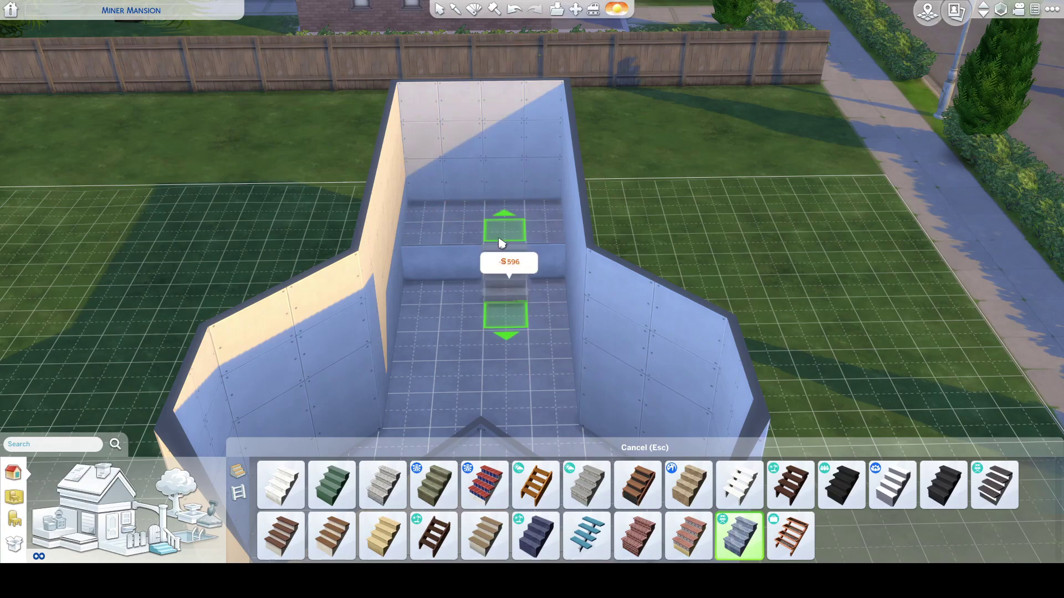
left_click(536, 246)
scroll(536, 238, "up", 4)
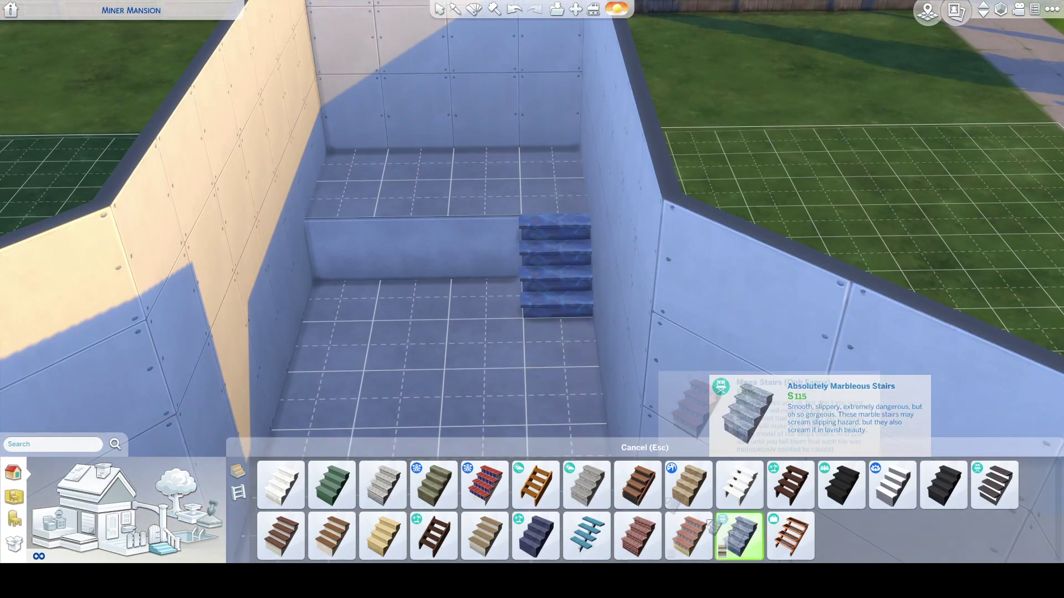
Place a small square platform against the house's outer wall at the inner corner of the rear wing and lower it
scroll(463, 261, "down", 4)
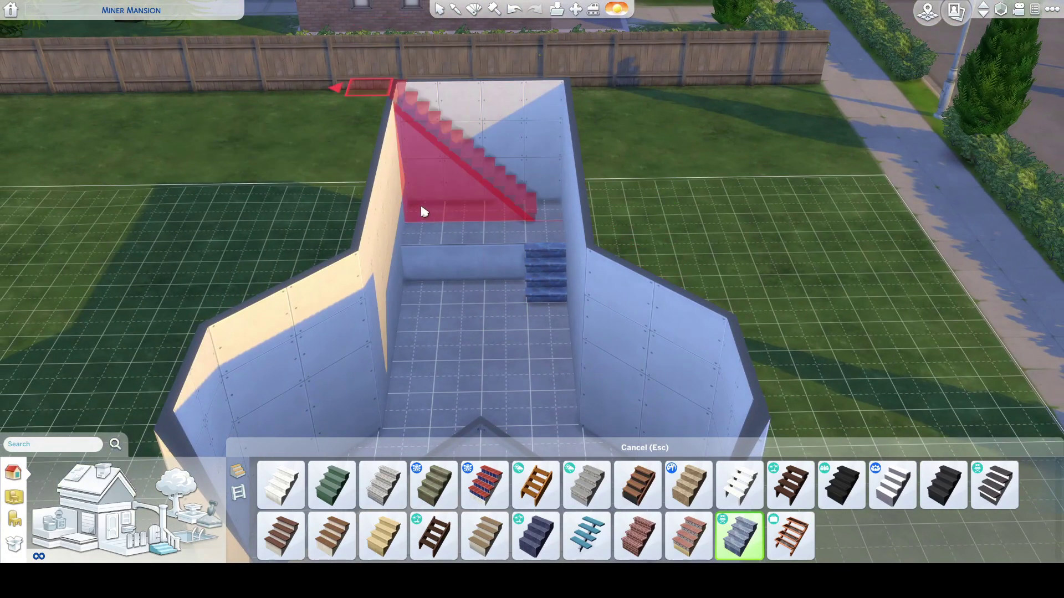
scroll(434, 281, "down", 5)
left_click_drag(468, 356, 506, 358)
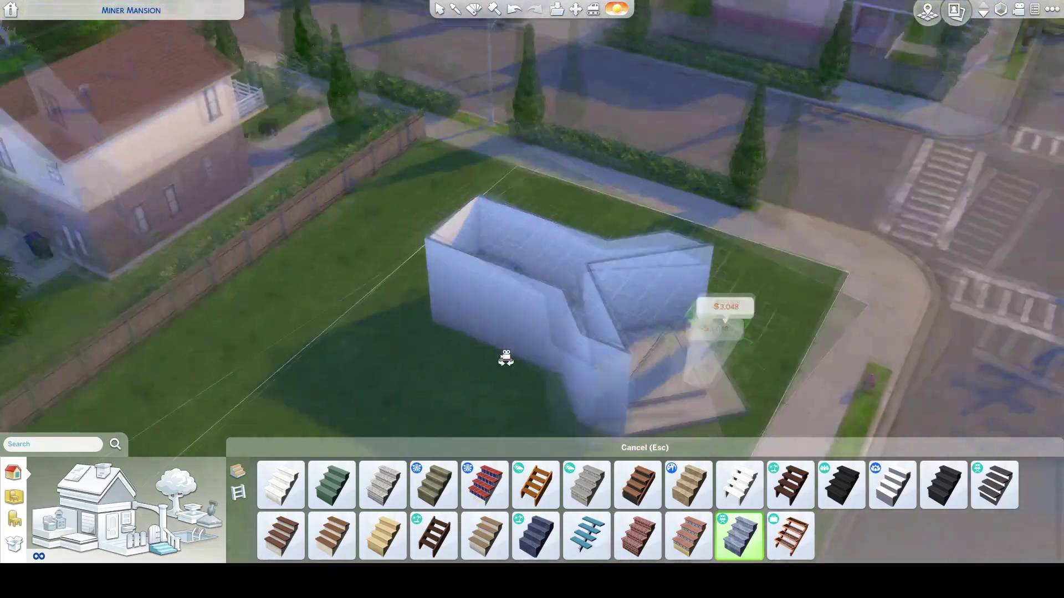
scroll(454, 321, "up", 4)
left_click_drag(458, 314, 427, 292)
left_click(115, 550)
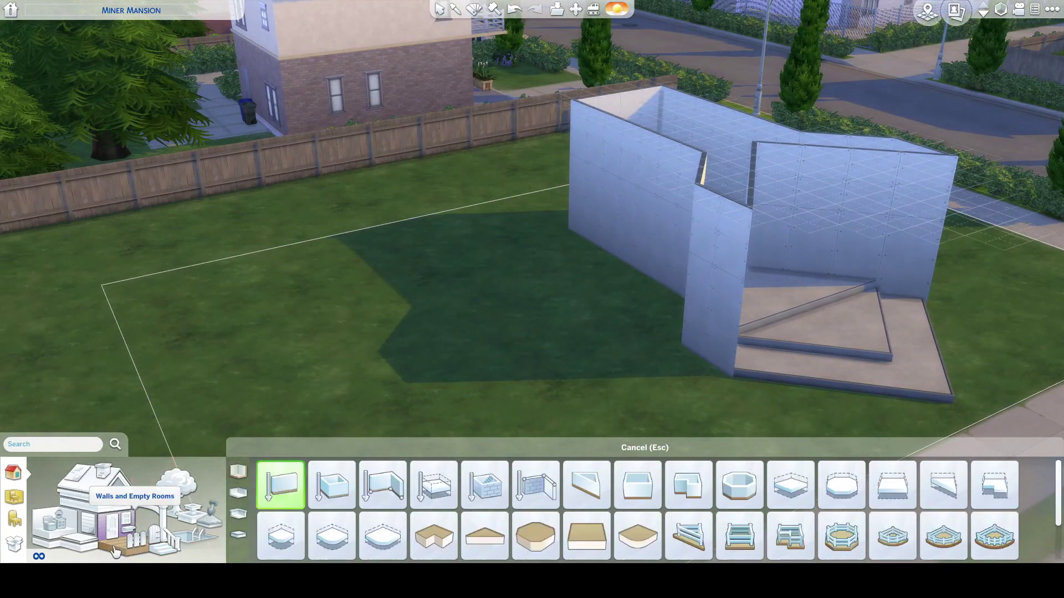
left_click(791, 485)
left_click(893, 488)
left_click_drag(523, 368, 524, 367)
left_click(790, 485)
left_click(619, 247)
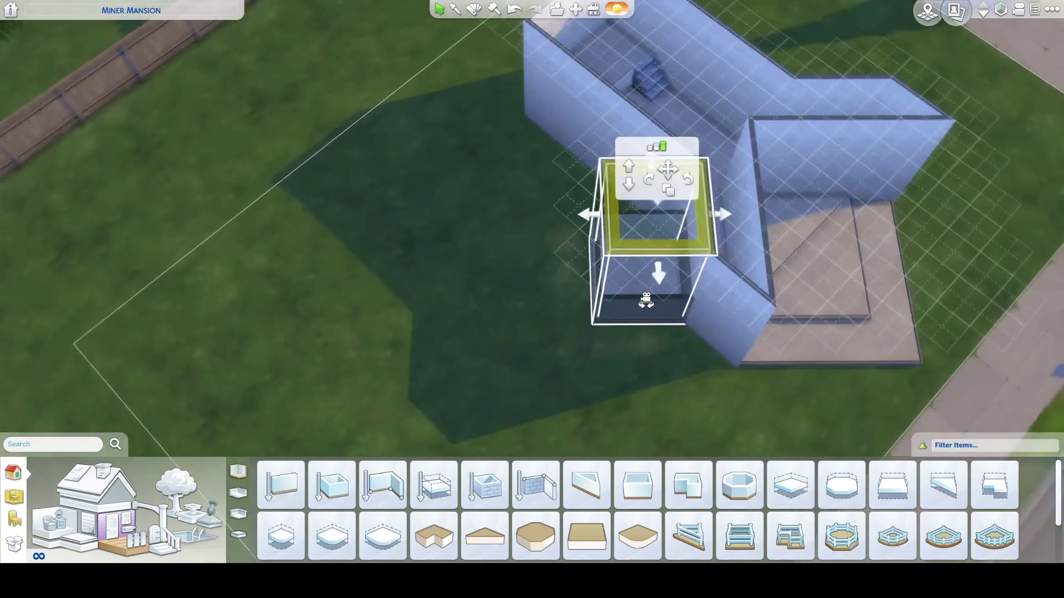
left_click_drag(646, 300, 646, 303)
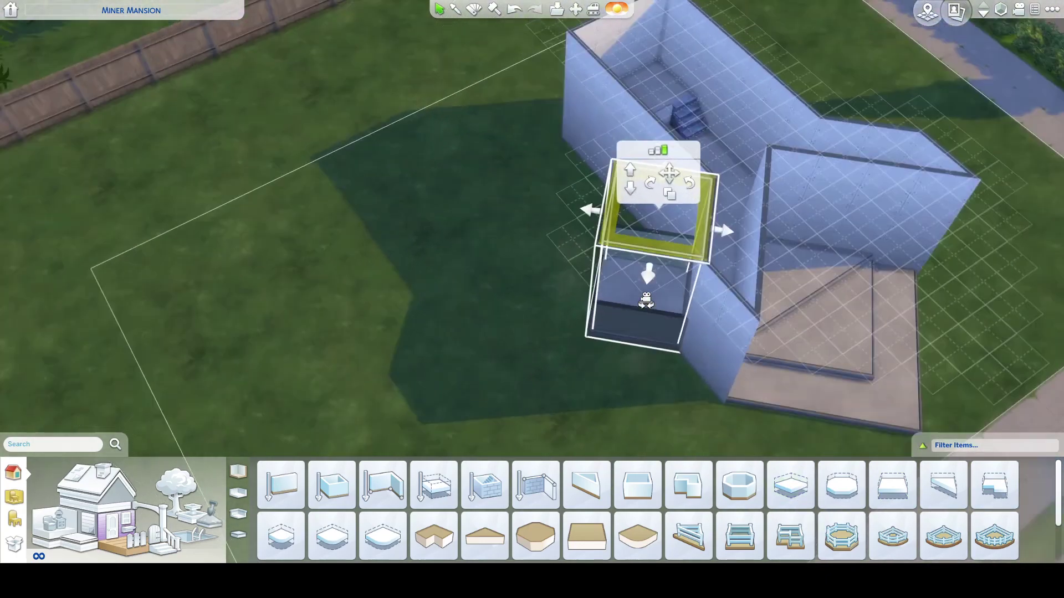
left_click(631, 189)
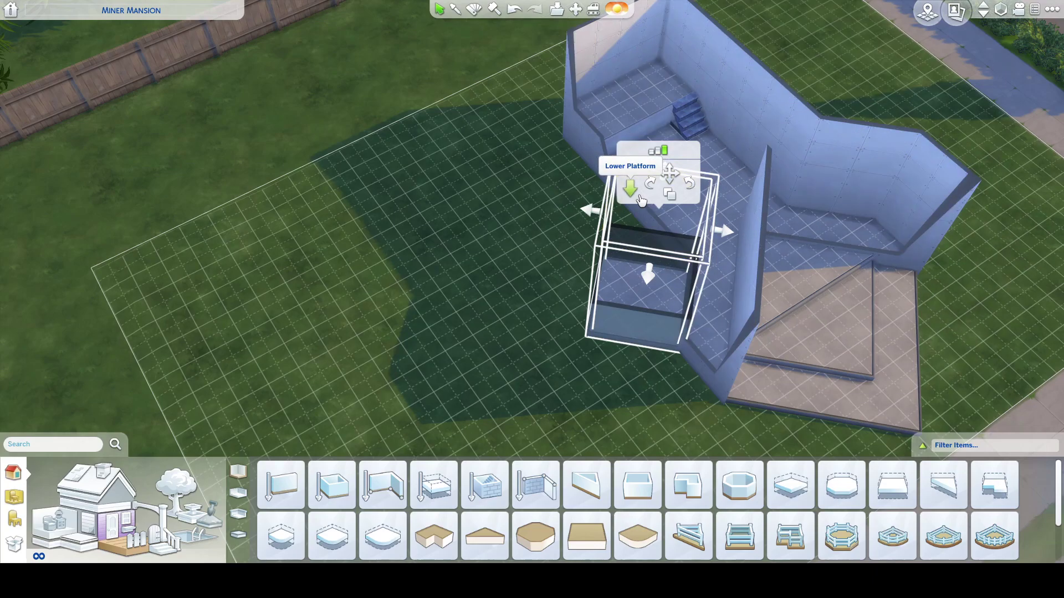
Try to place a second square platform adjoining the lowered platform on its outer side
scroll(647, 243, "up", 5)
left_click_drag(654, 250, 655, 254)
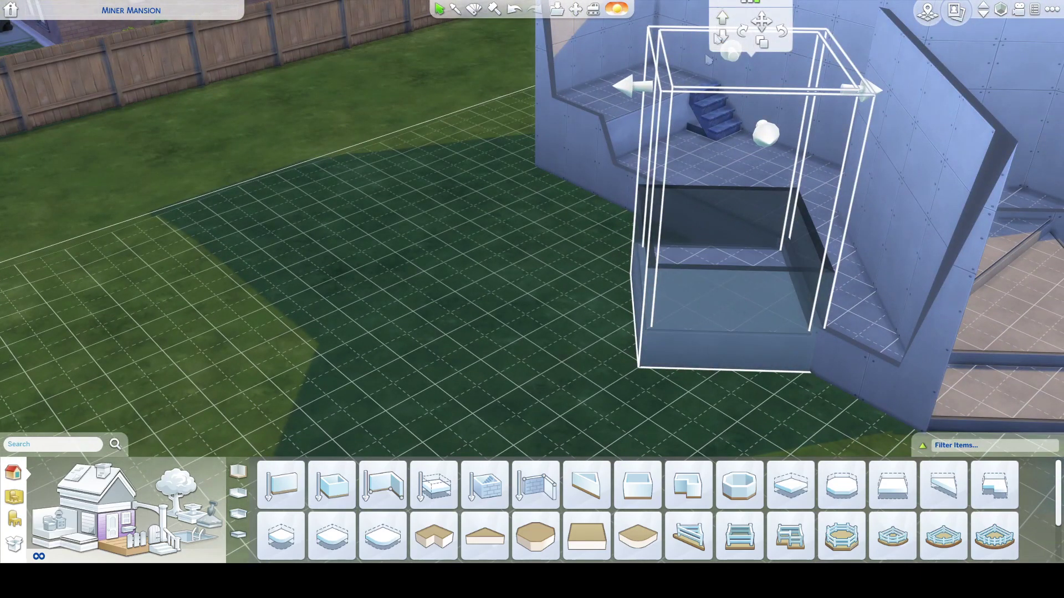
scroll(700, 256, "down", 3)
left_click(789, 484)
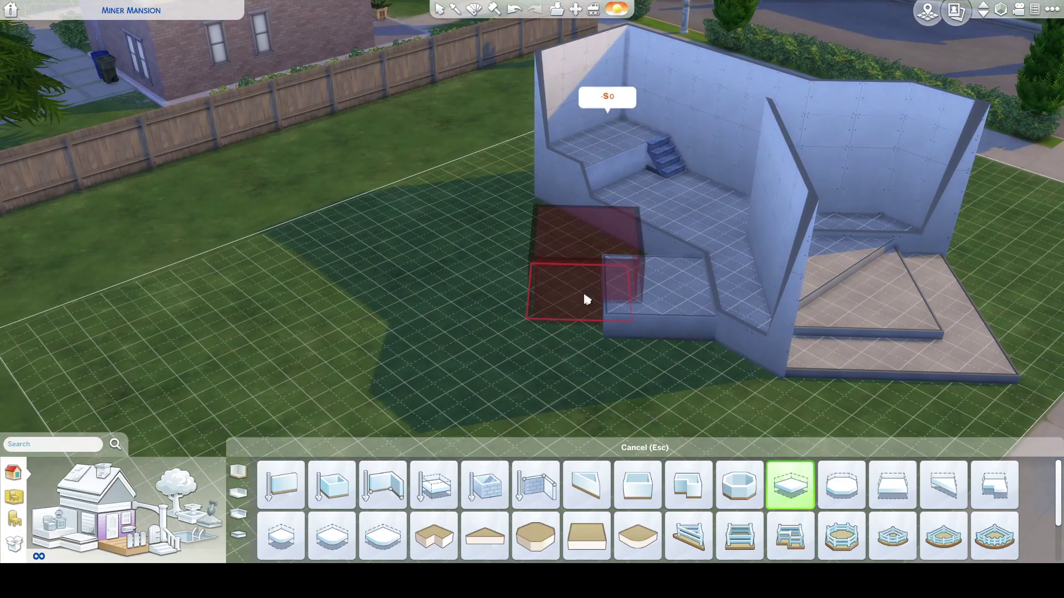
left_click(602, 309)
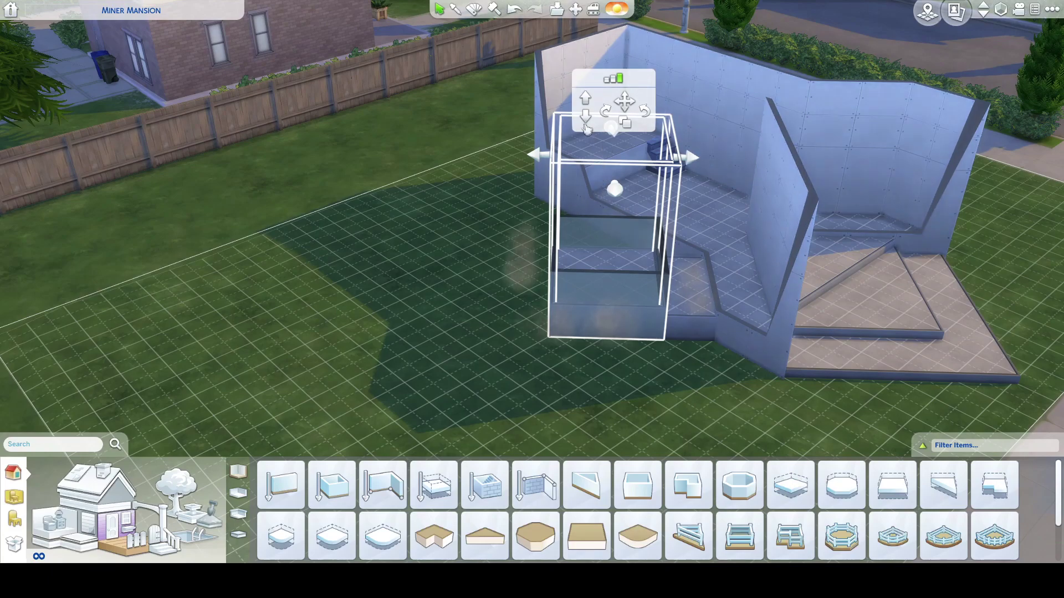
left_click(611, 112)
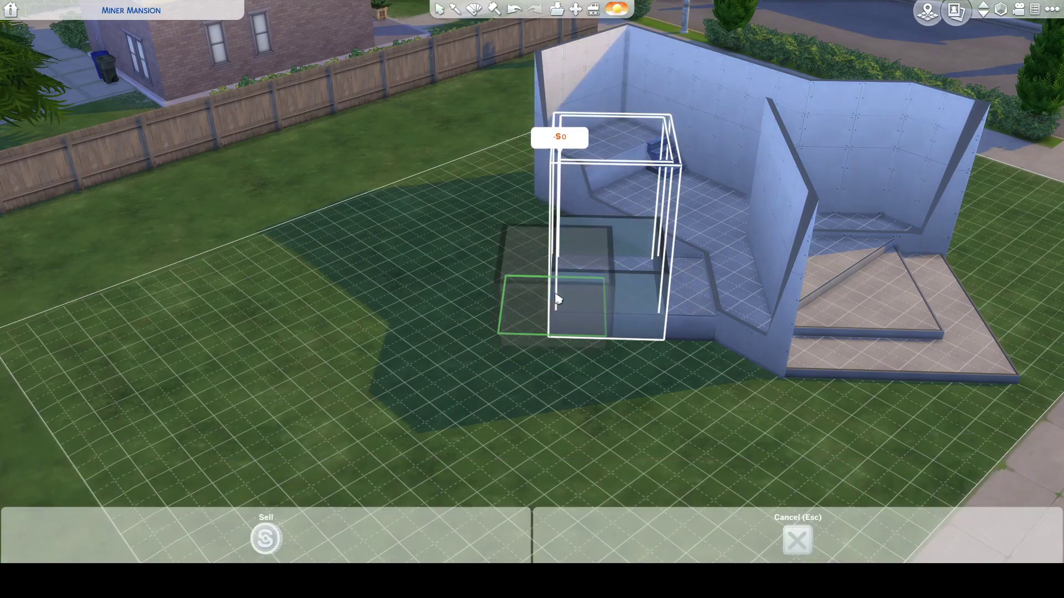
key("Escape")
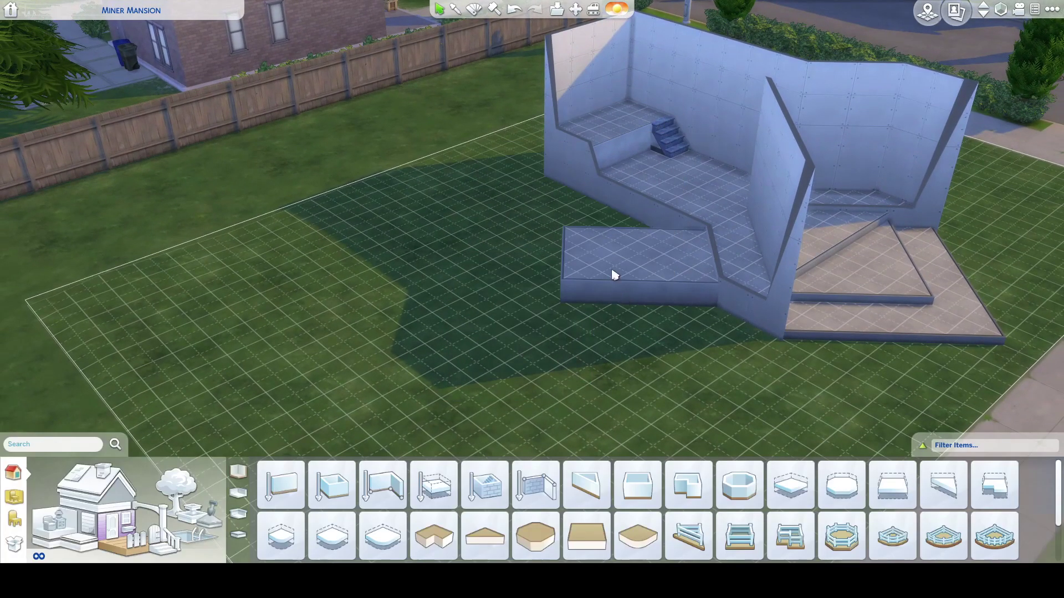
Undo the placement of the second square platform
left_click(612, 275)
key("ctrl+z")
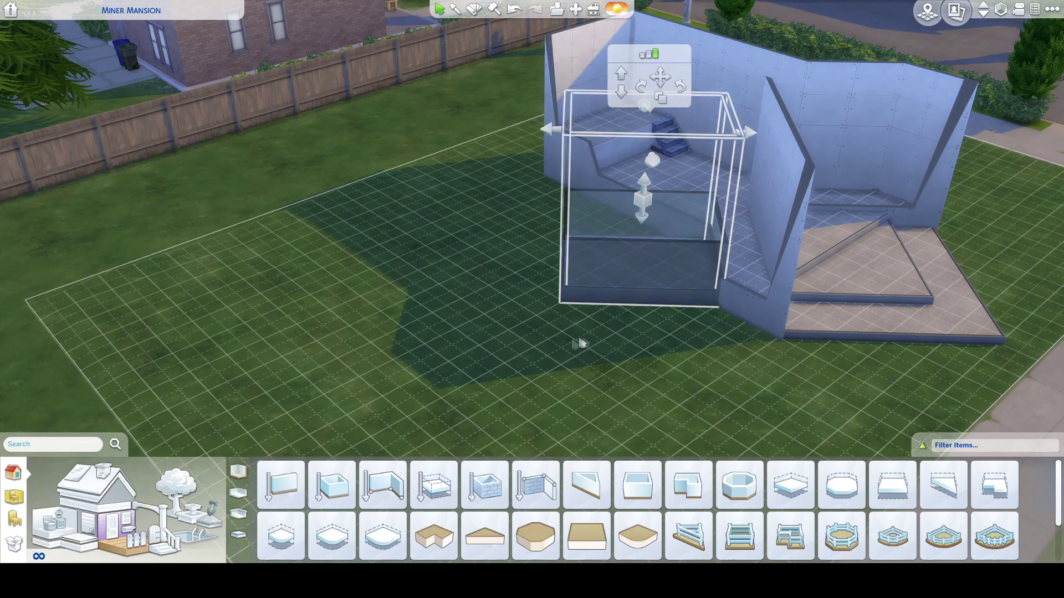
left_click(633, 299)
key("ctrl+z")
left_click(626, 301)
key("ctrl+z")
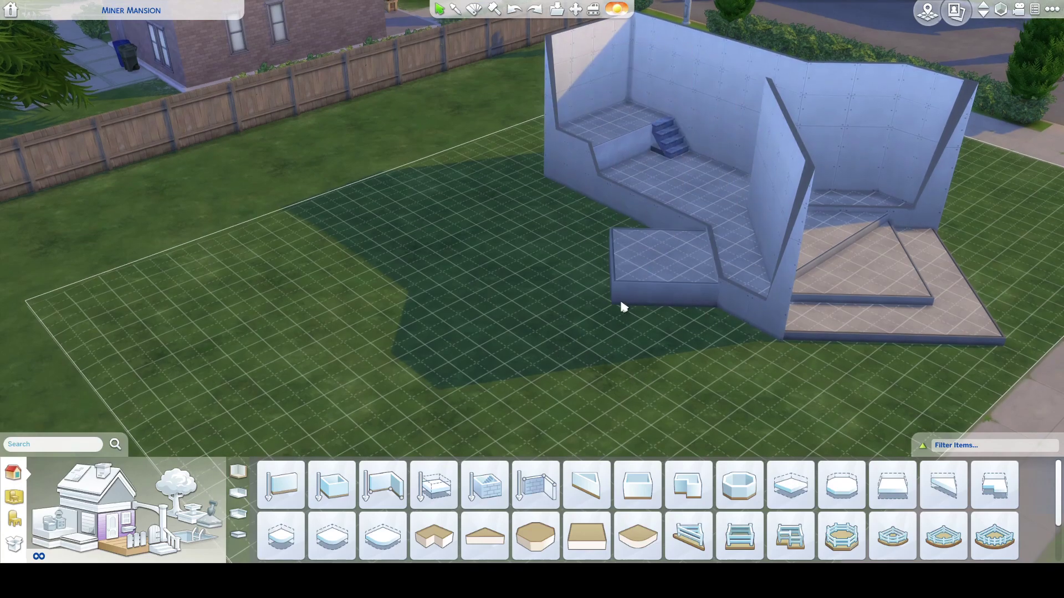
Duplicate the small platform, place the copy overlapping its outer part, and lower the copy to form a step down
left_click(653, 278)
left_click(679, 115)
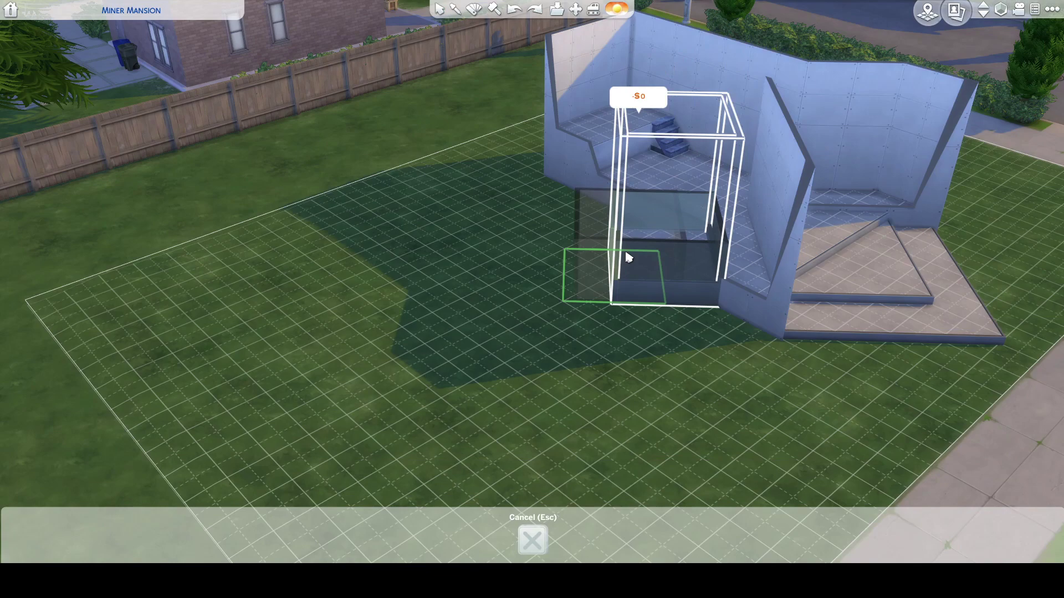
left_click(630, 249)
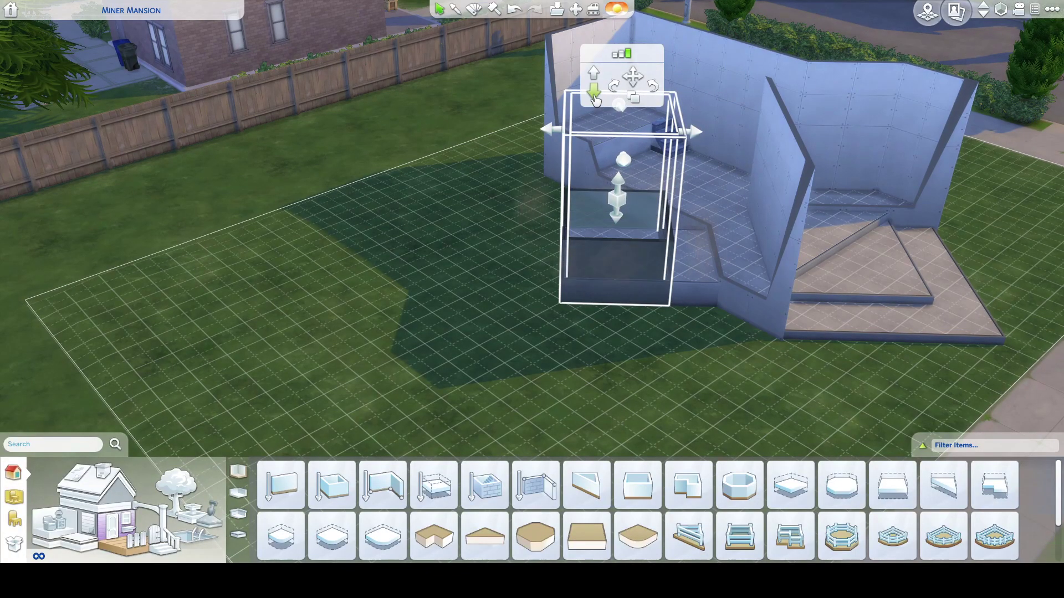
Try to duplicate the lower platform, placing the copy offset toward the rear wing and lowering it
left_click(633, 98)
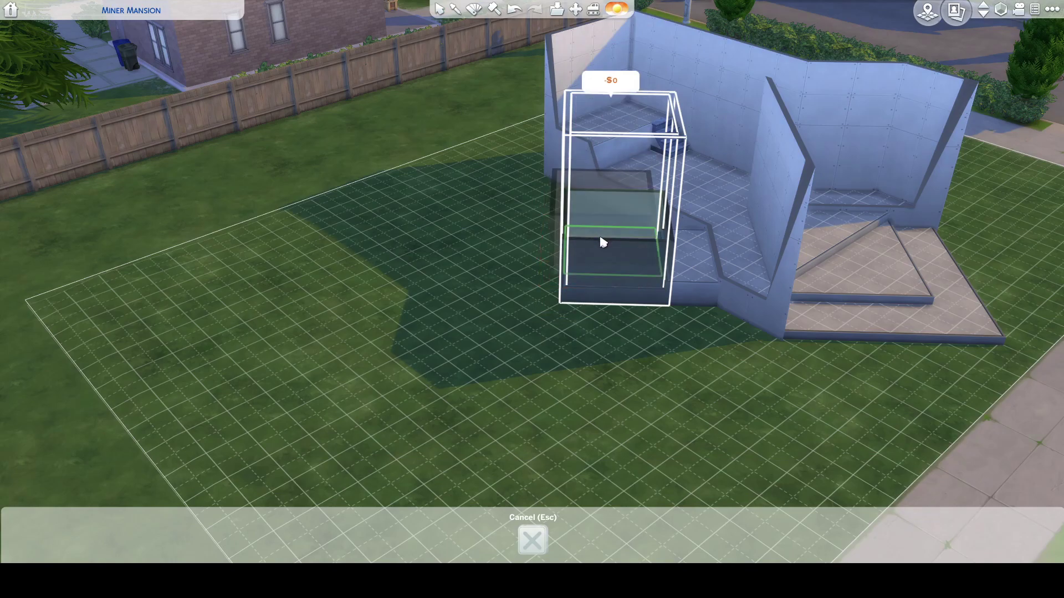
left_click_drag(598, 246, 361, 297)
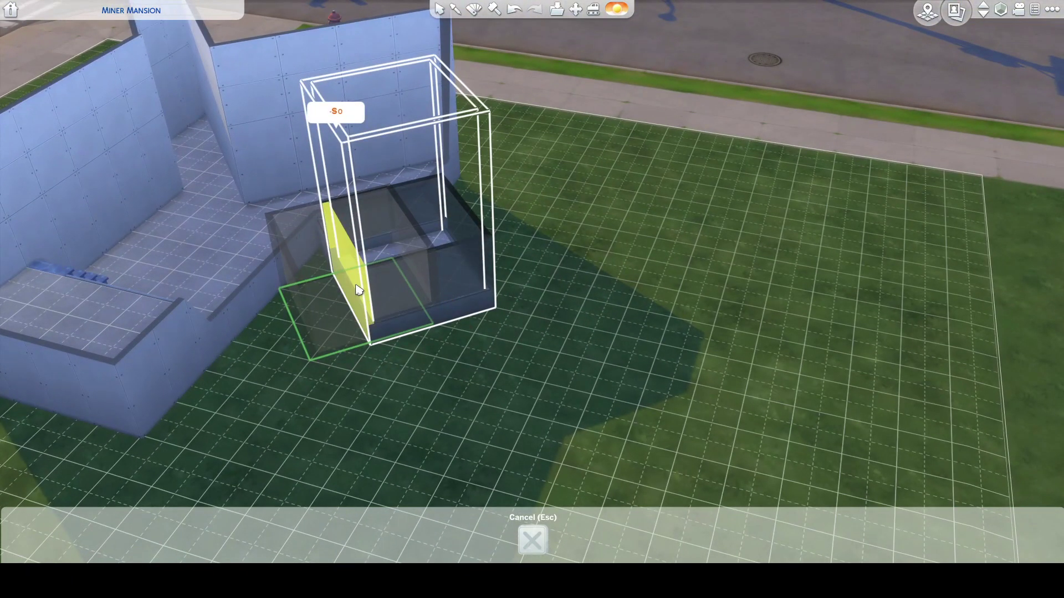
left_click(357, 290)
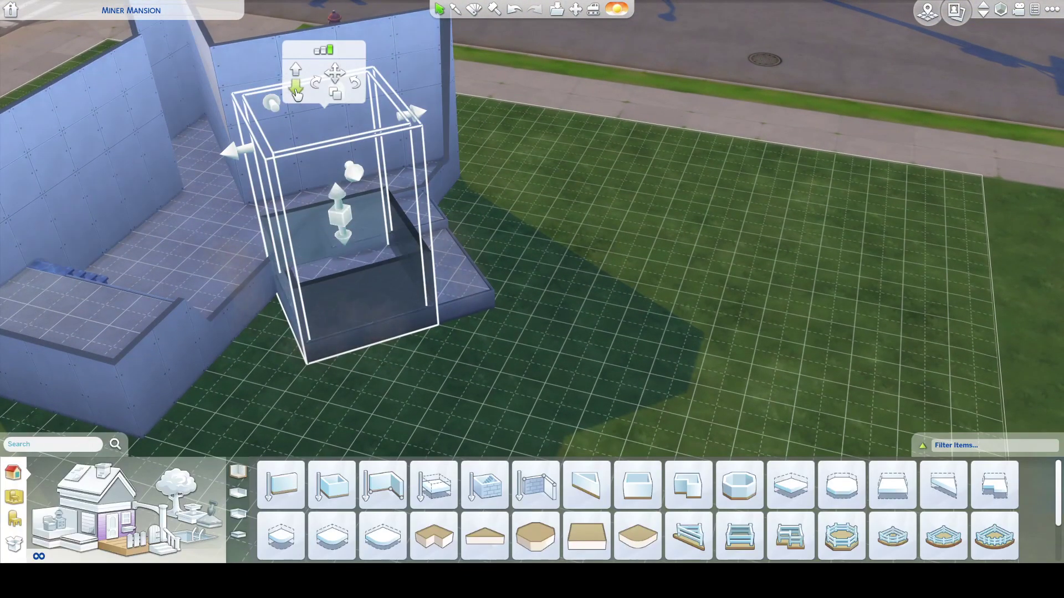
left_click_drag(370, 327, 484, 360)
Undo the placement of the third platform beside the rear wing
left_click(382, 484)
left_click_drag(437, 185, 454, 201)
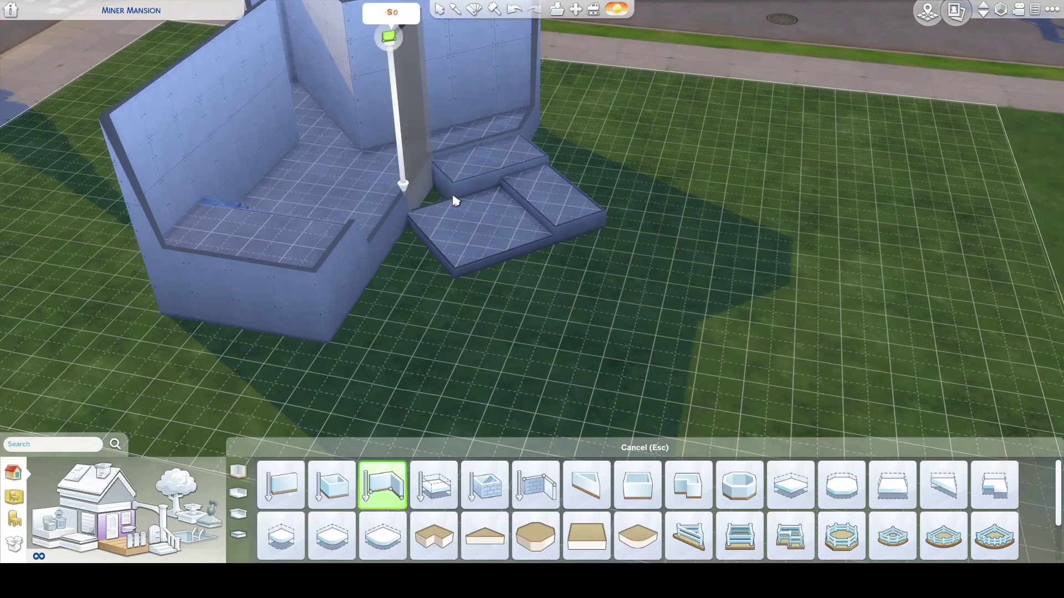
left_click_drag(454, 200, 426, 169)
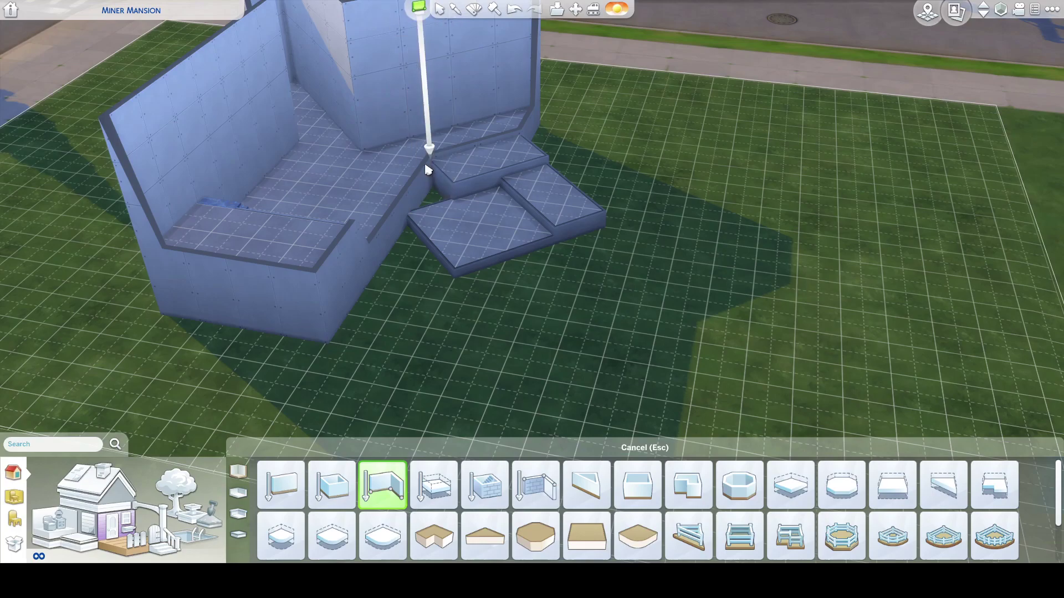
left_click(516, 13)
left_click(440, 9)
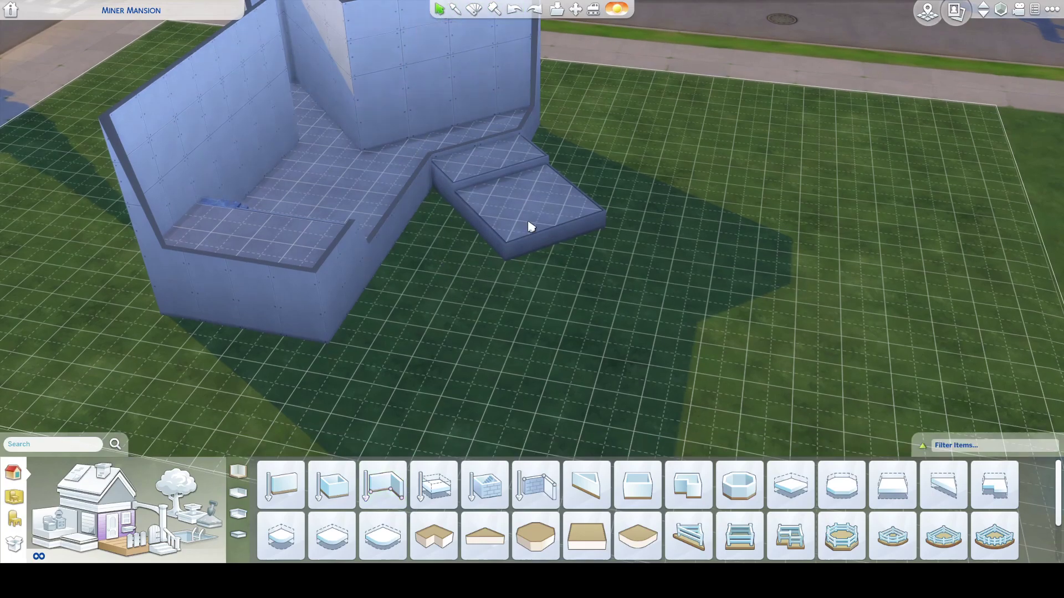
Duplicate the lower platform again, place the copy a step lower on its rear-wing side, and narrow it by moving its outer edge inward
left_click(530, 225)
scroll(521, 95, "up", 1)
scroll(521, 95, "down", 2)
left_click(510, 232)
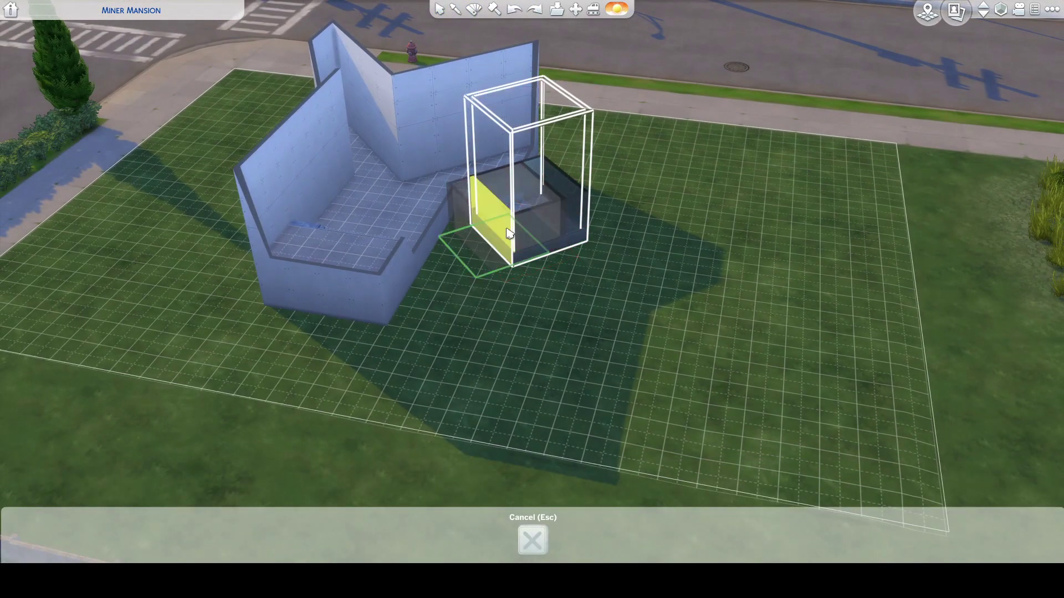
left_click(509, 232)
scroll(495, 277, "up", 2)
scroll(471, 113, "down", 2)
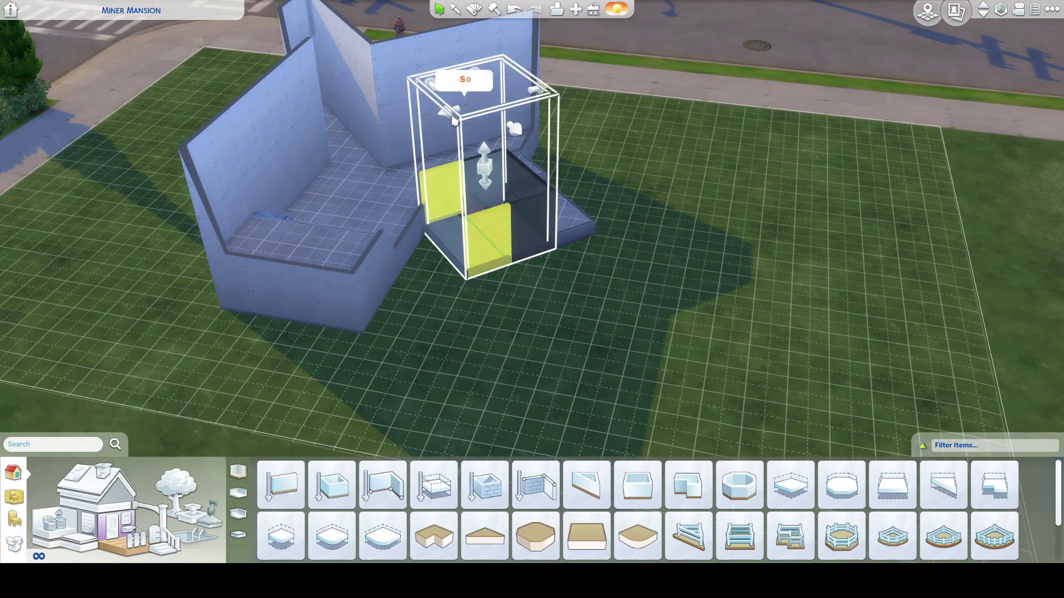
left_click_drag(454, 121, 470, 116)
Try to draw a wall along the rear-wing side of the stepped platforms, and undo it
left_click_drag(497, 206, 479, 285)
scroll(489, 211, "up", 4)
left_click(383, 486)
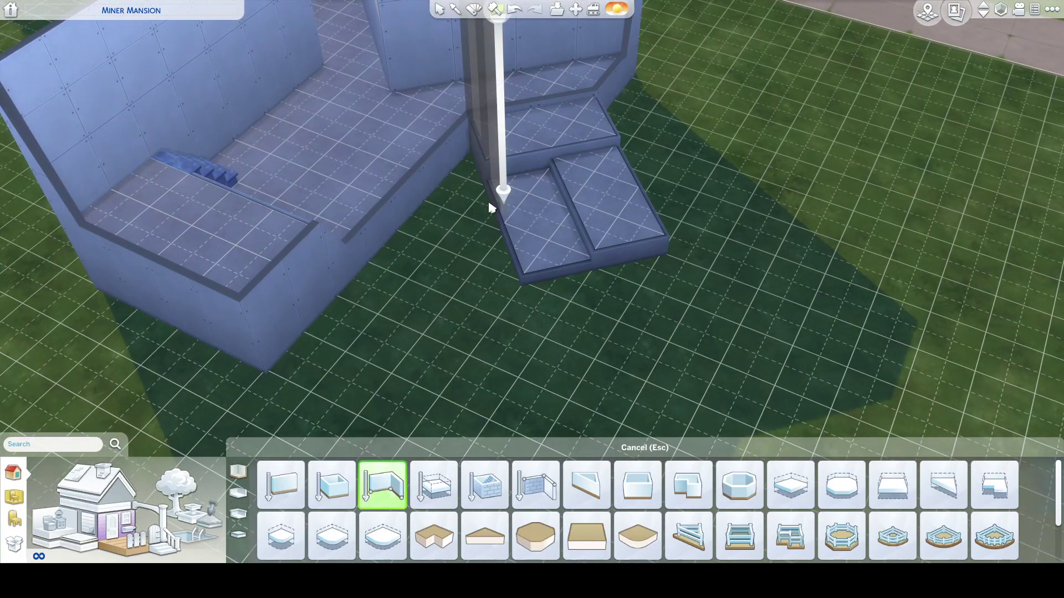
left_click_drag(490, 209, 519, 289)
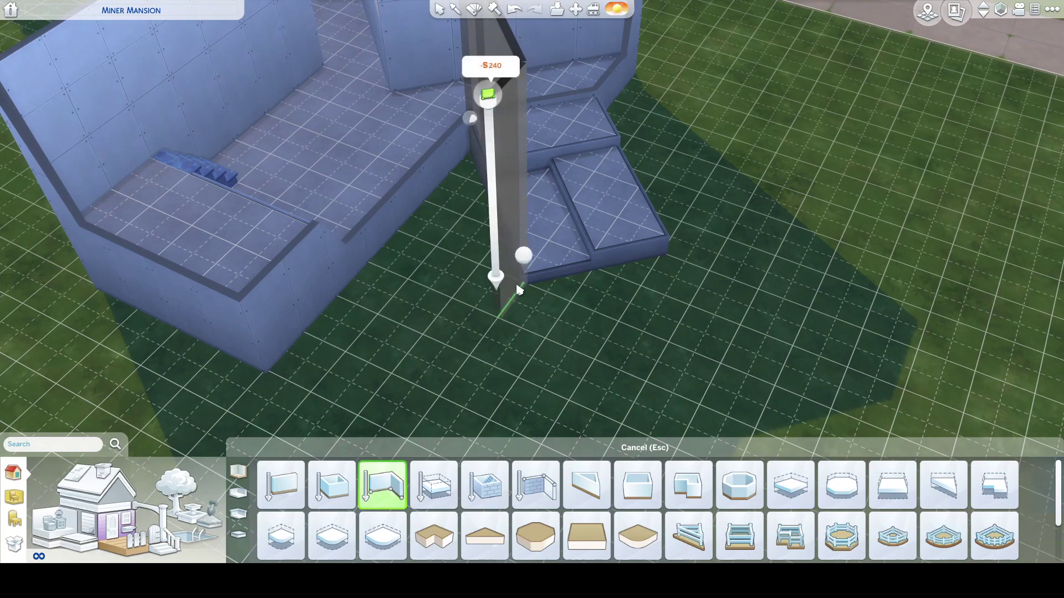
scroll(519, 288, "down", 5)
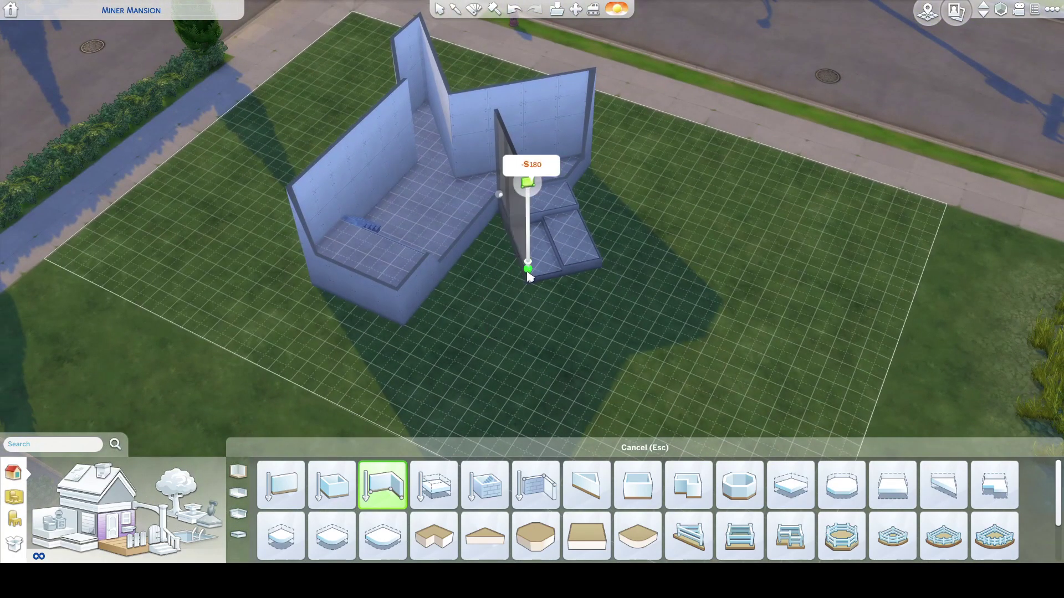
left_click(527, 276)
left_click(515, 11)
scroll(534, 257, "up", 5)
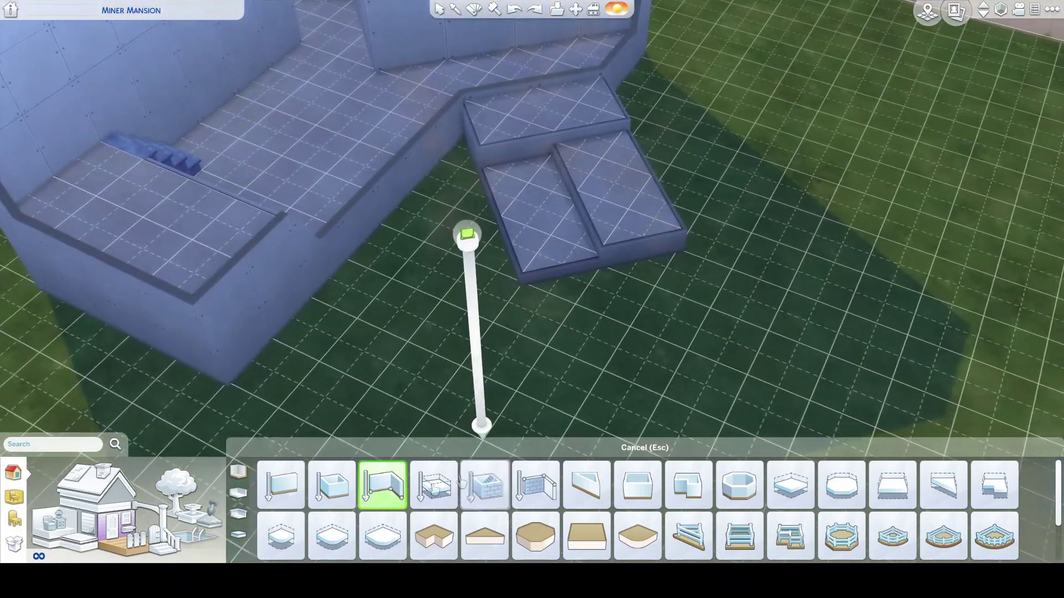
Try to enclose the yard around the stepped platforms as one multi-cornered room between the wing's end and the front wall, and undo it
mouse_move(467, 121)
left_mouse_down()
mouse_move(392, 174)
mouse_move(287, 306)
mouse_move(319, 283)
mouse_move(209, 340)
mouse_move(268, 363)
mouse_move(454, 360)
mouse_move(561, 395)
left_mouse_up()
scroll(268, 364, "down", 5)
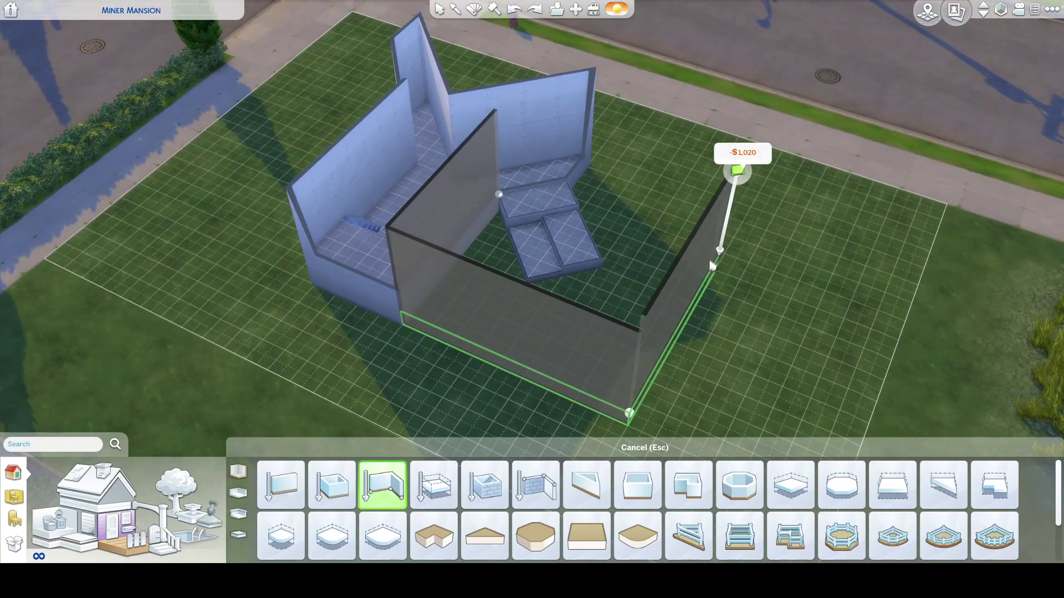
left_click_drag(741, 215, 593, 165)
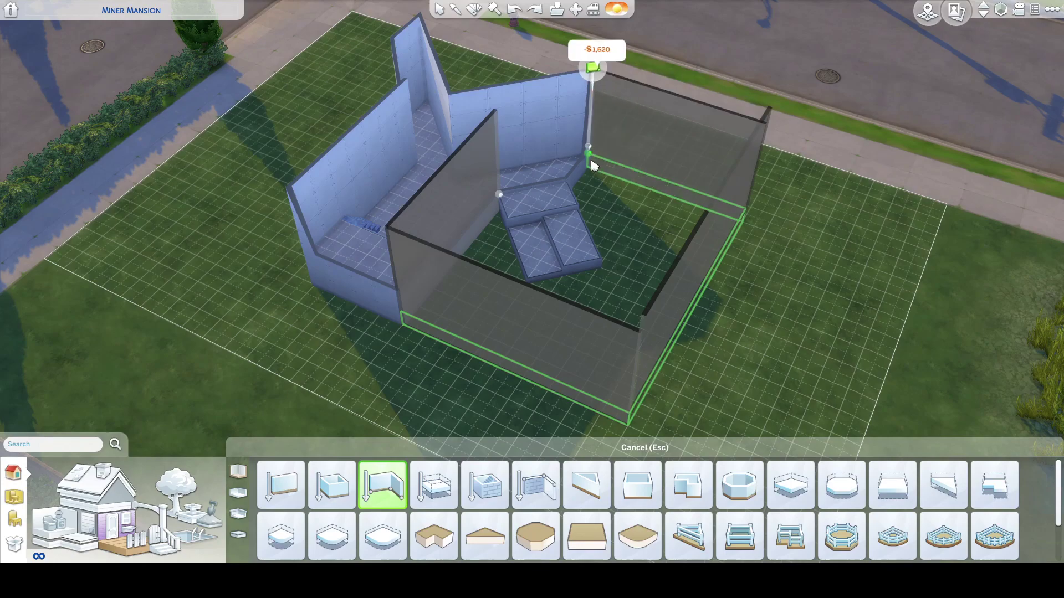
left_click(567, 186)
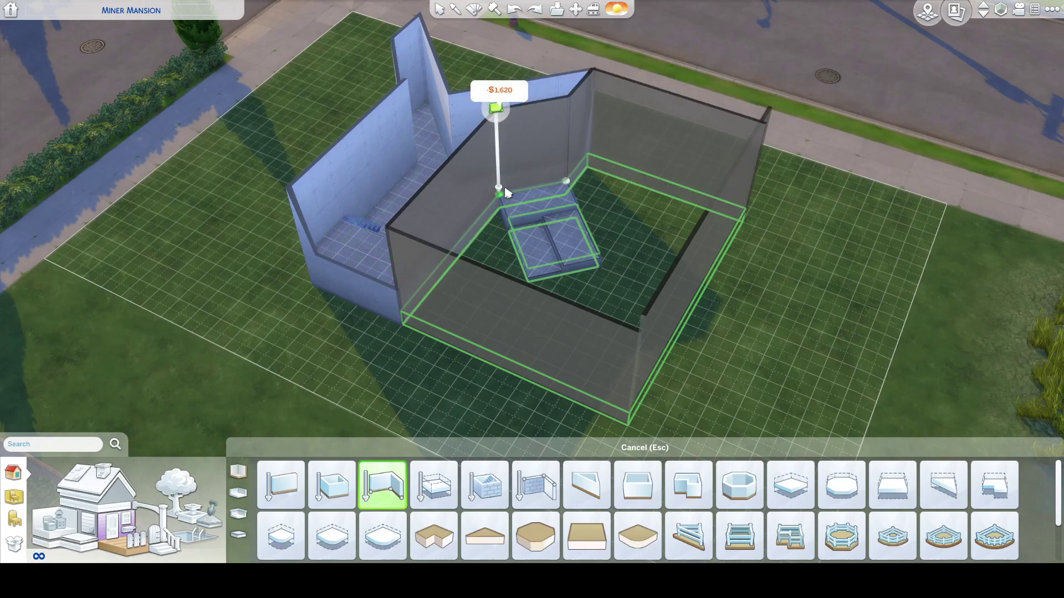
left_click(505, 190)
scroll(588, 233, "up", 4)
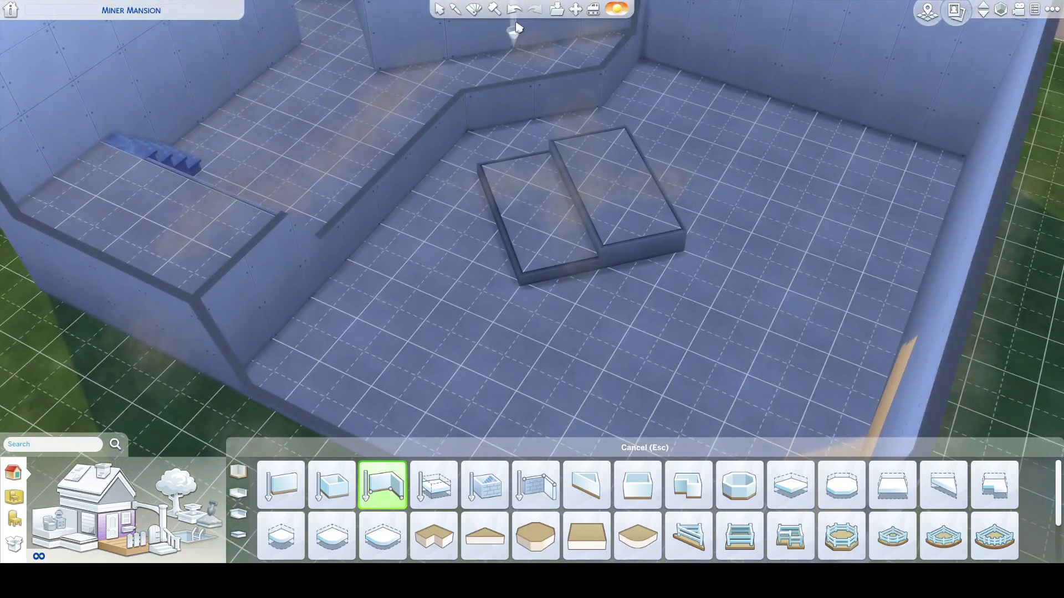
left_click(516, 10)
Draw straight walls around the yard from the wing's end to the front wall's end, and along the outer edges of the stepped platforms
scroll(569, 72, "down", 5)
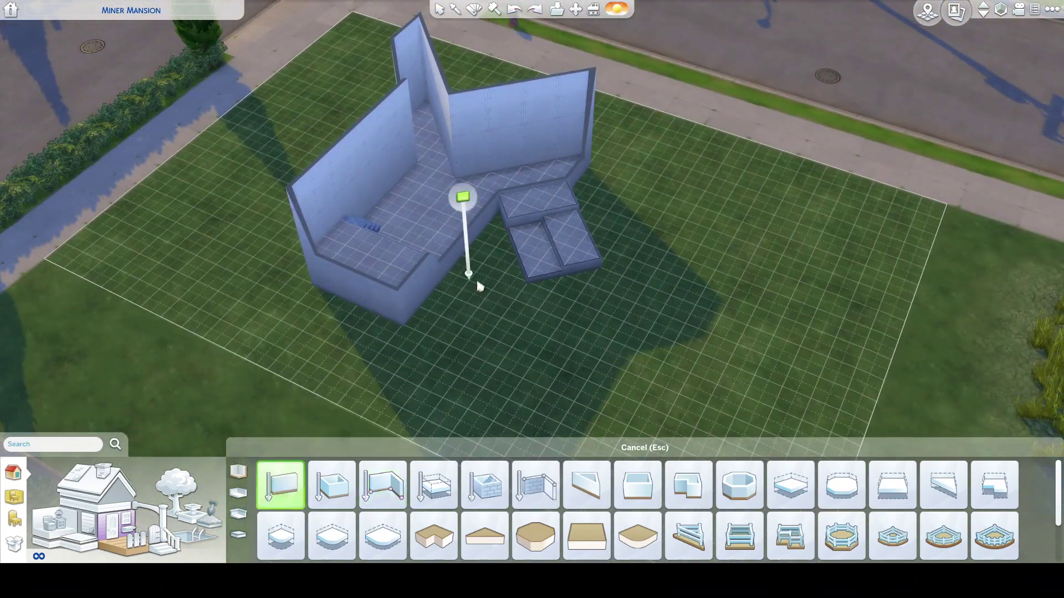
mouse_move(418, 333)
left_mouse_down()
mouse_move(630, 421)
mouse_move(748, 215)
left_mouse_up()
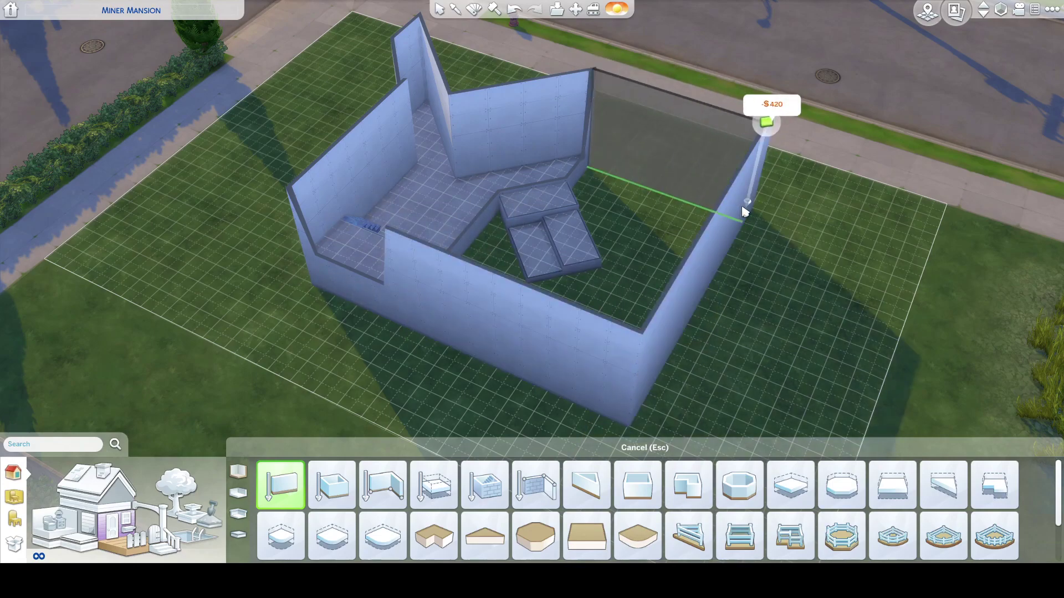
scroll(654, 247, "up", 5)
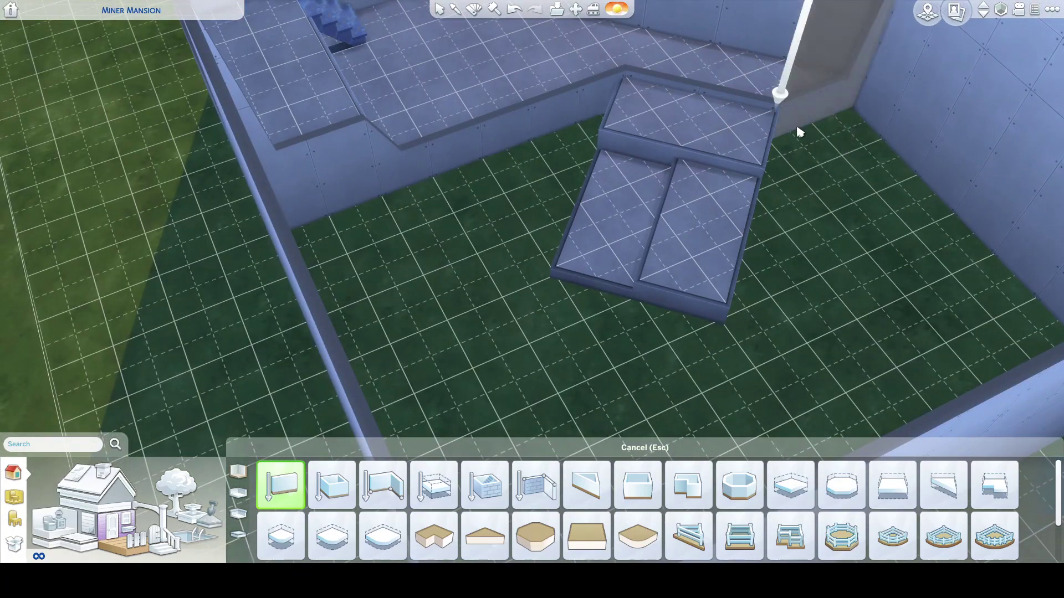
mouse_move(789, 100)
left_mouse_down()
mouse_move(731, 308)
mouse_move(641, 304)
mouse_move(558, 277)
mouse_move(610, 102)
left_mouse_up()
key("period")
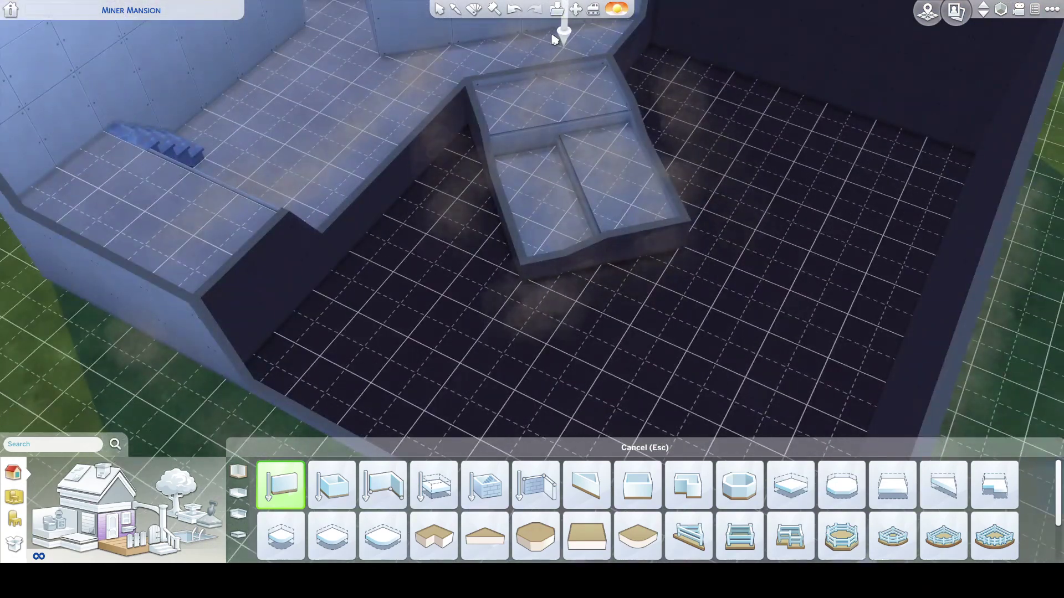
Demolish the walls along the outer edges of the stepped platforms in the large room
left_click(494, 9)
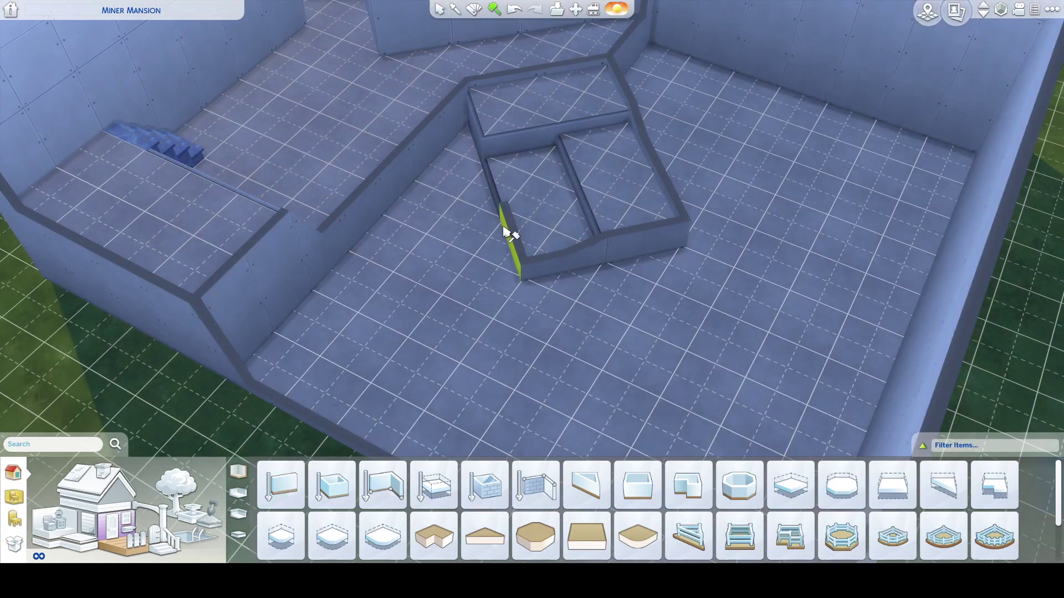
left_click(504, 229)
left_click(559, 264)
left_click(620, 253)
left_click(685, 214)
left_click(641, 134)
left_click(631, 108)
On the upper level, delete the leftover room sections that leave an opening above the stepped platforms
scroll(642, 277, "down", 5)
left_click_drag(634, 317, 630, 314)
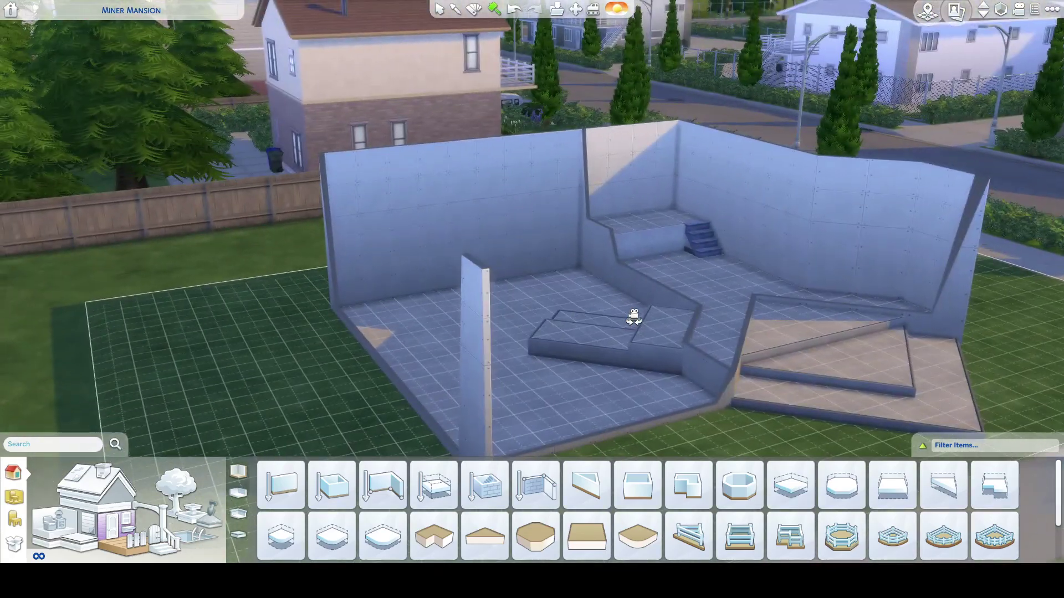
key("Page_Up")
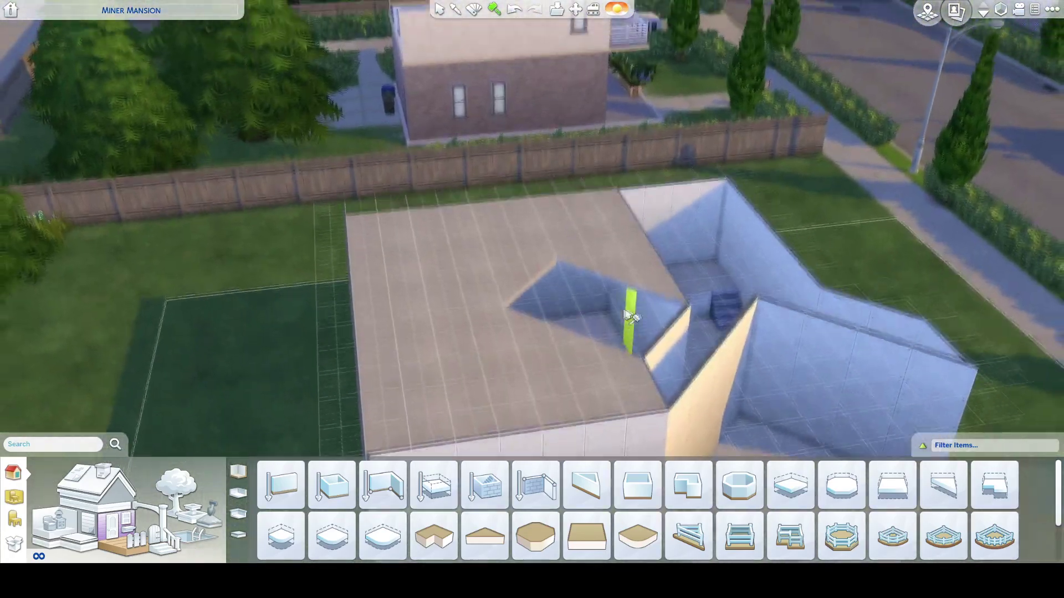
left_click_drag(497, 364, 497, 365)
key("Escape")
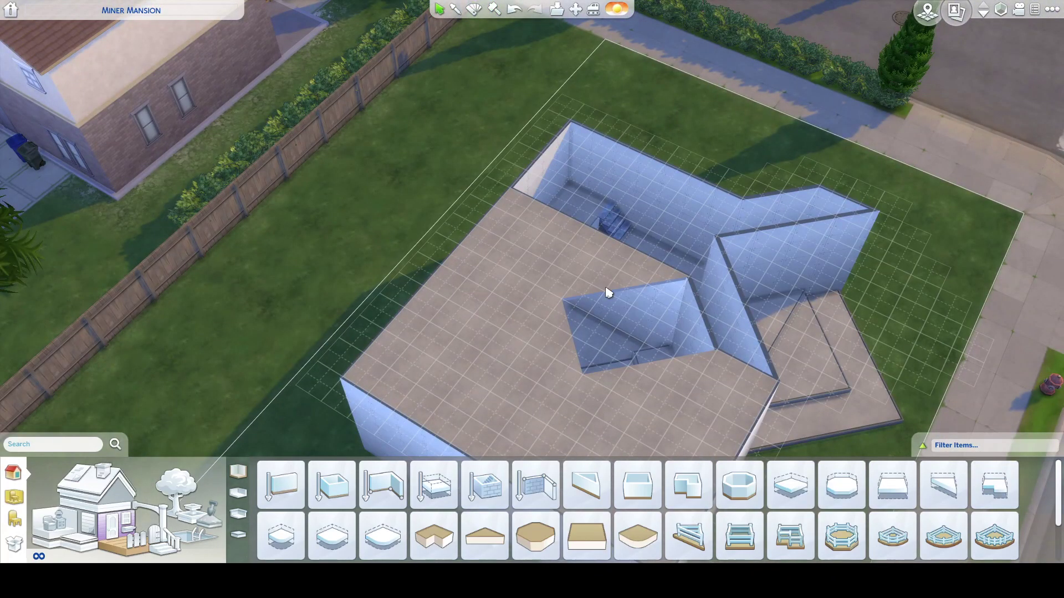
left_click(701, 343)
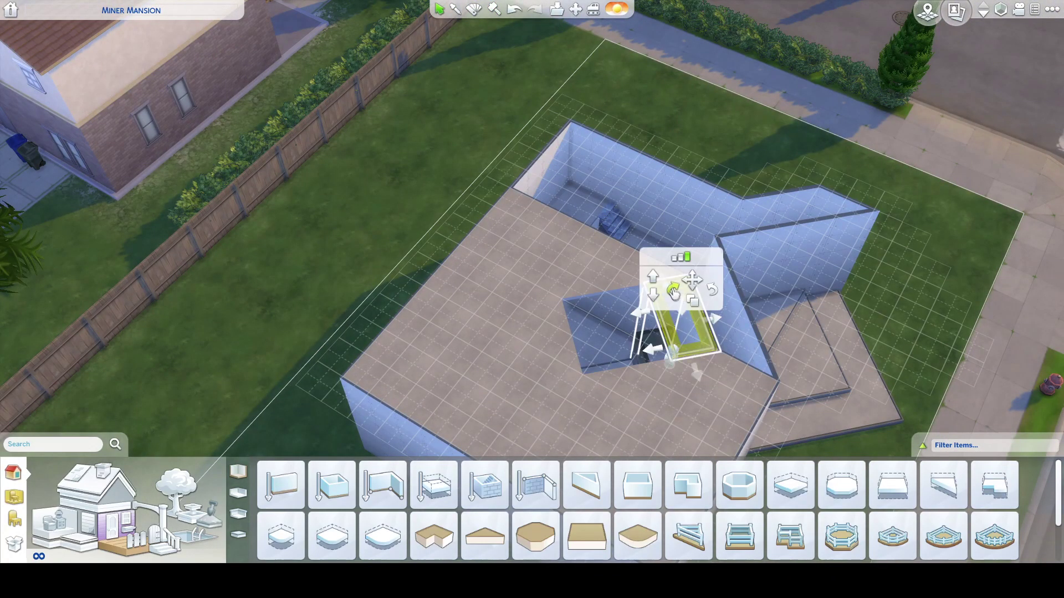
left_click(673, 317)
left_click(647, 335)
left_click_drag(662, 349, 670, 346)
scroll(637, 278, "up", 3)
left_click(622, 197)
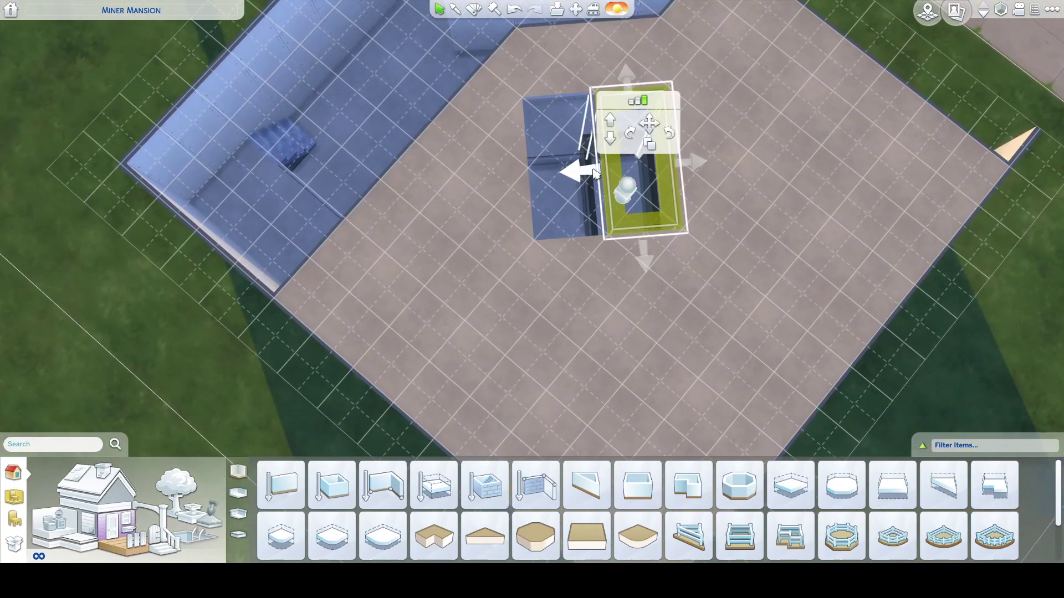
left_click_drag(621, 200, 567, 217)
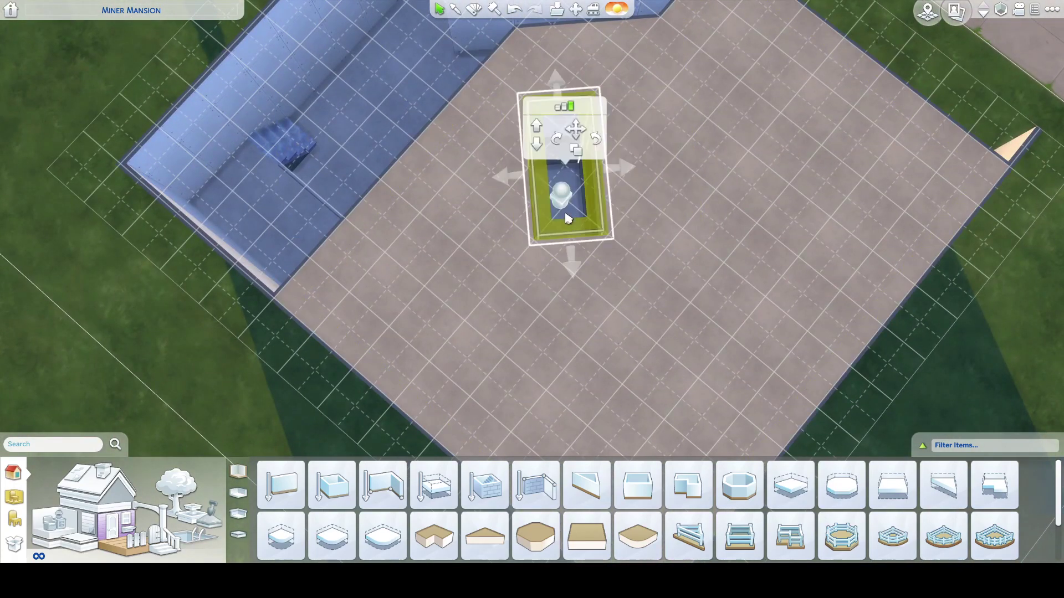
key("Delete")
Draw a multi-cornered upper-floor room over the rear wing and the adjoining part of the large room, and delete the stray wall stub at the front corner
left_click_drag(587, 270, 541, 328)
left_click(382, 485)
mouse_move(543, 178)
left_mouse_down()
mouse_move(386, 154)
mouse_move(334, 298)
left_mouse_up()
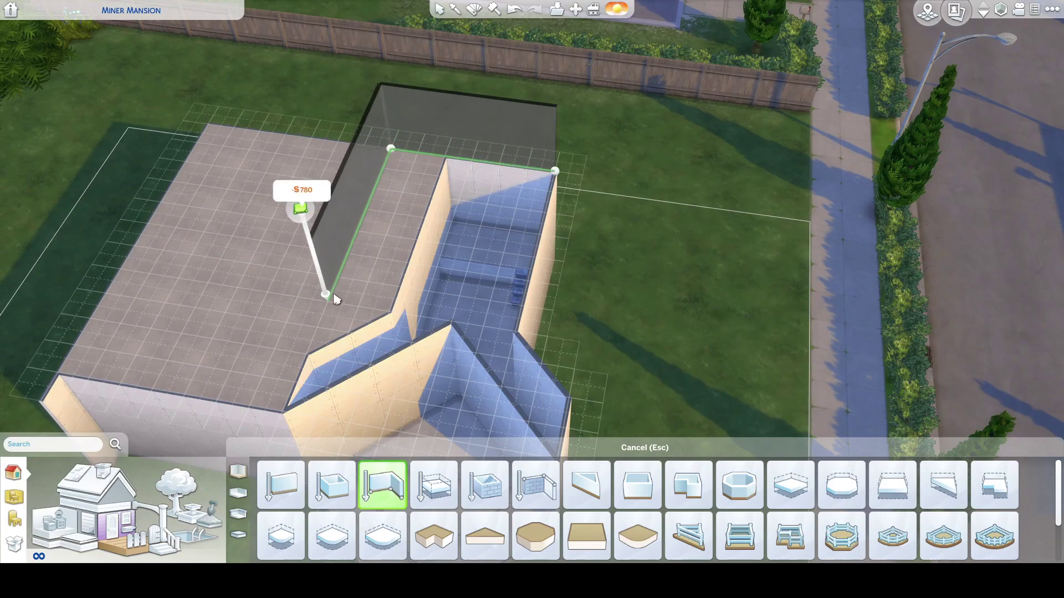
left_click(282, 410)
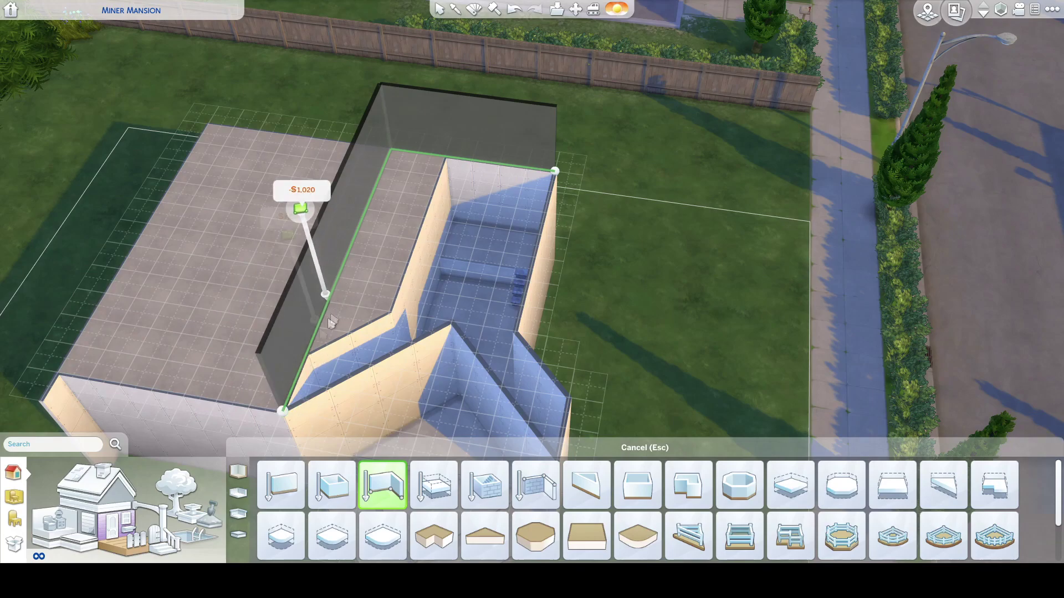
left_click(282, 410)
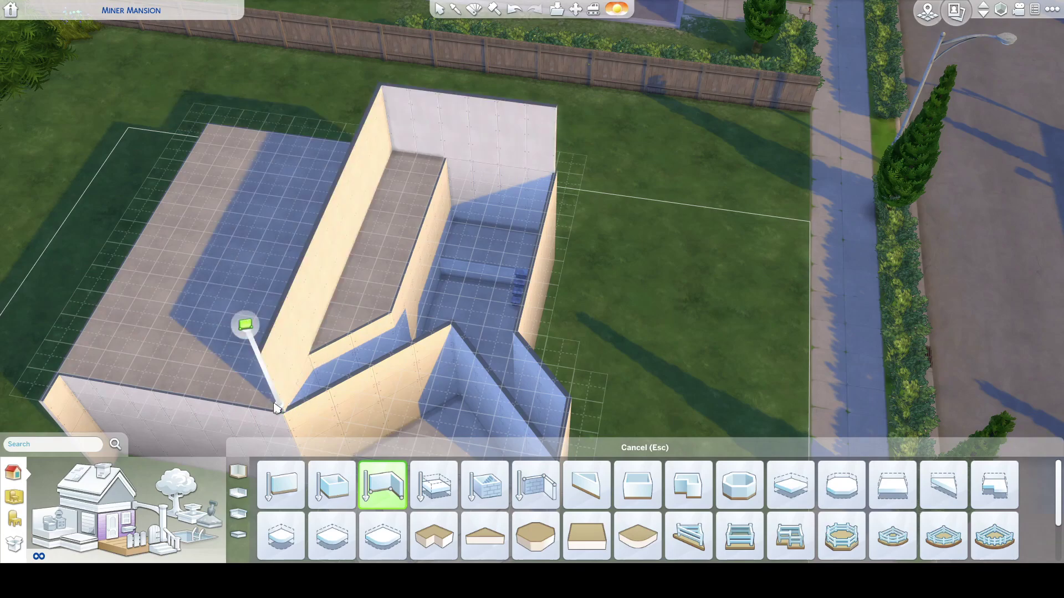
left_click(282, 410)
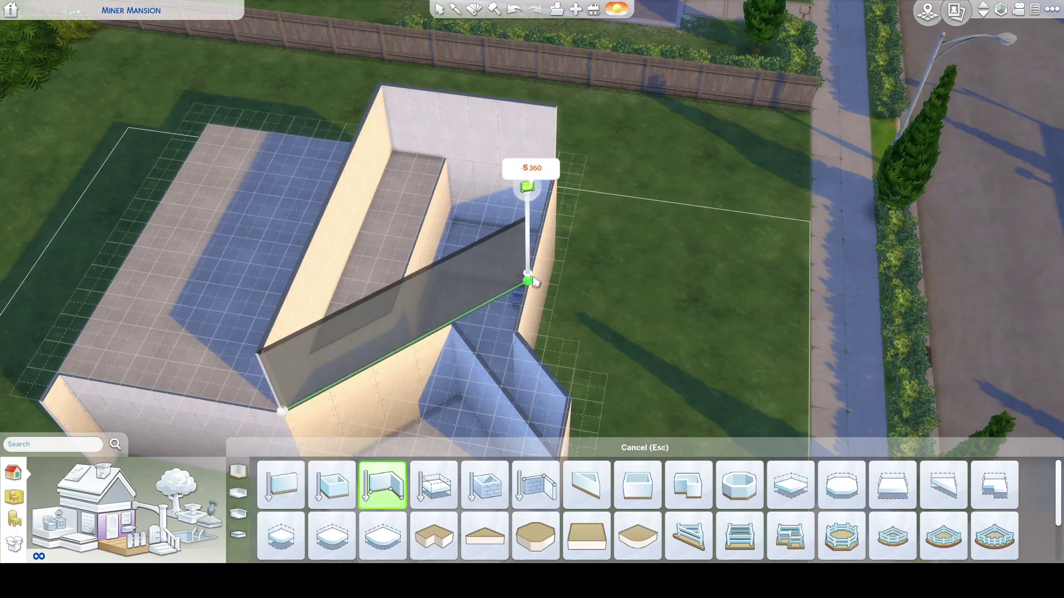
left_click(556, 172)
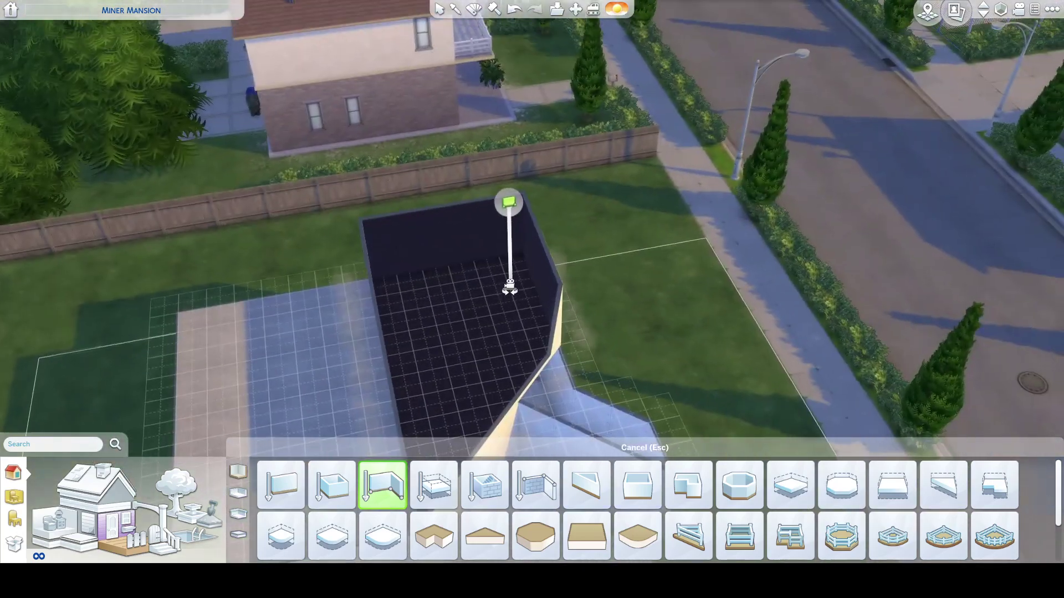
key("Escape")
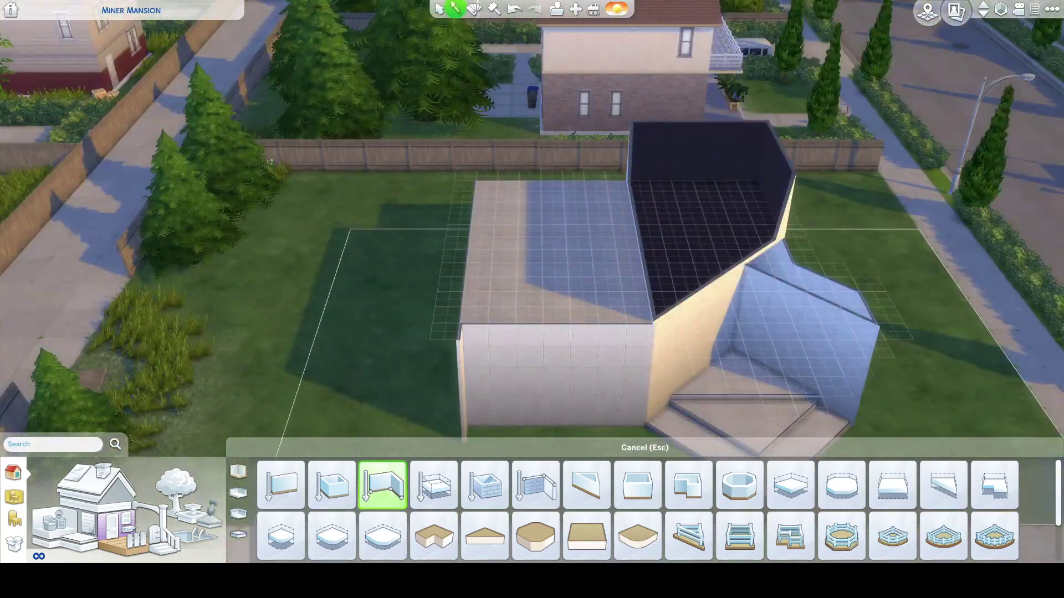
key("Delete")
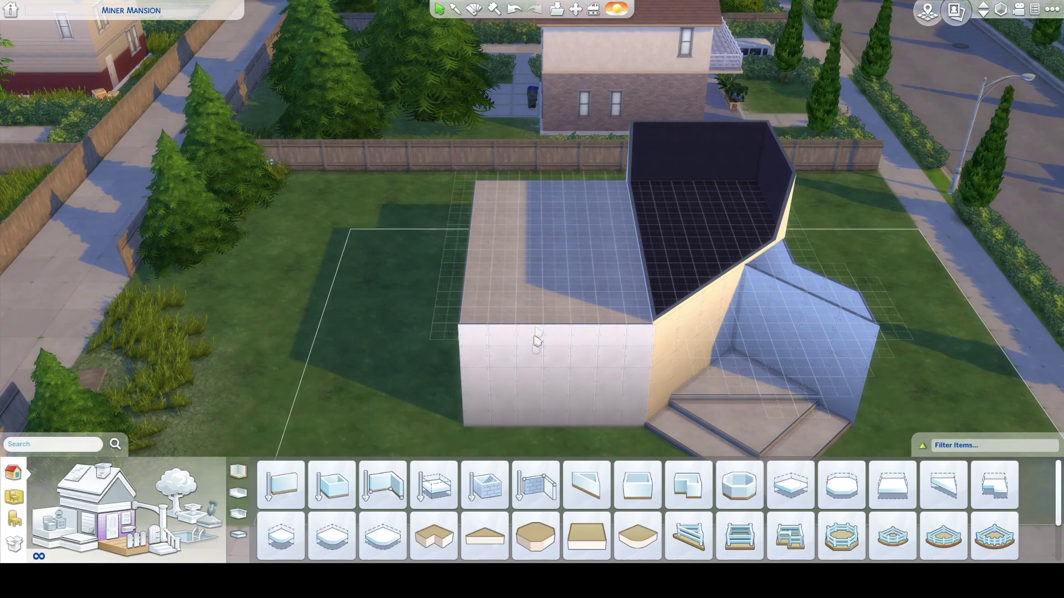
Draw a small custom-shaped alcove room projecting from the upper room's long wall onto the large room's roof
scroll(534, 353, "up", 3)
left_click(384, 488)
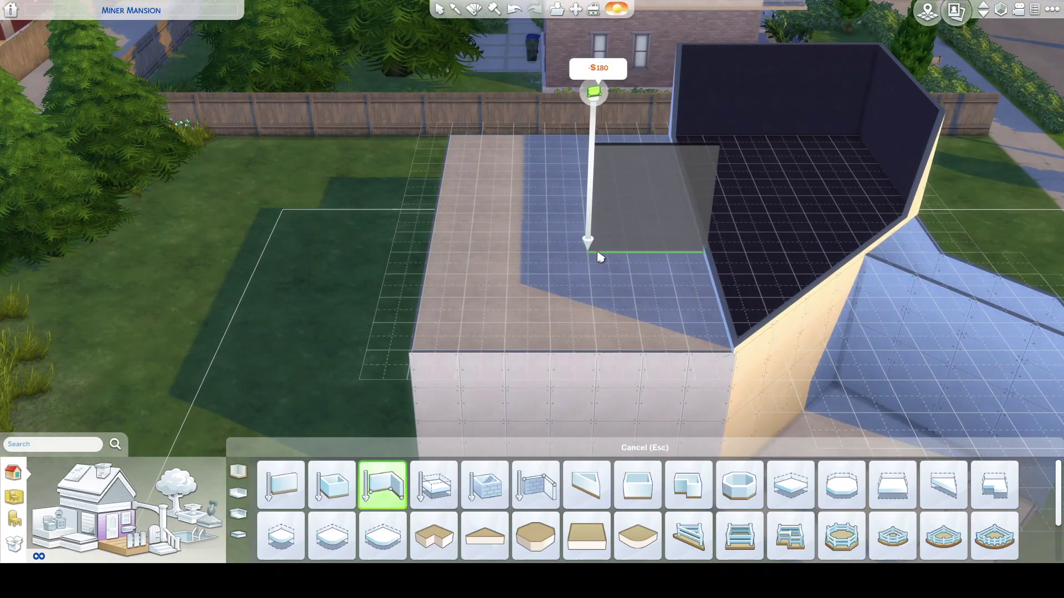
left_click_drag(600, 256, 637, 256)
left_click(636, 253)
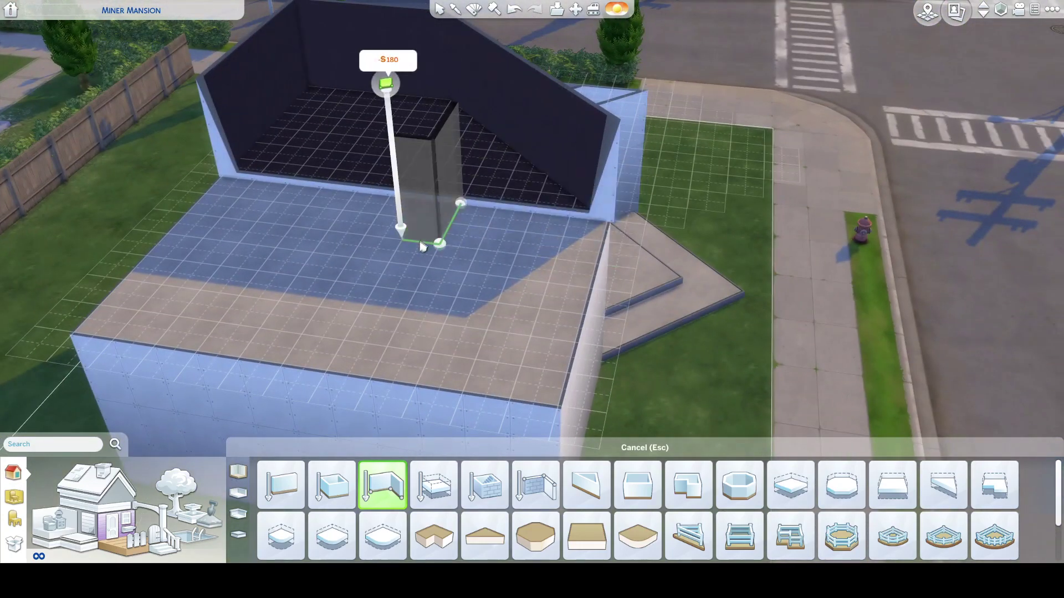
left_click_drag(366, 232, 387, 206)
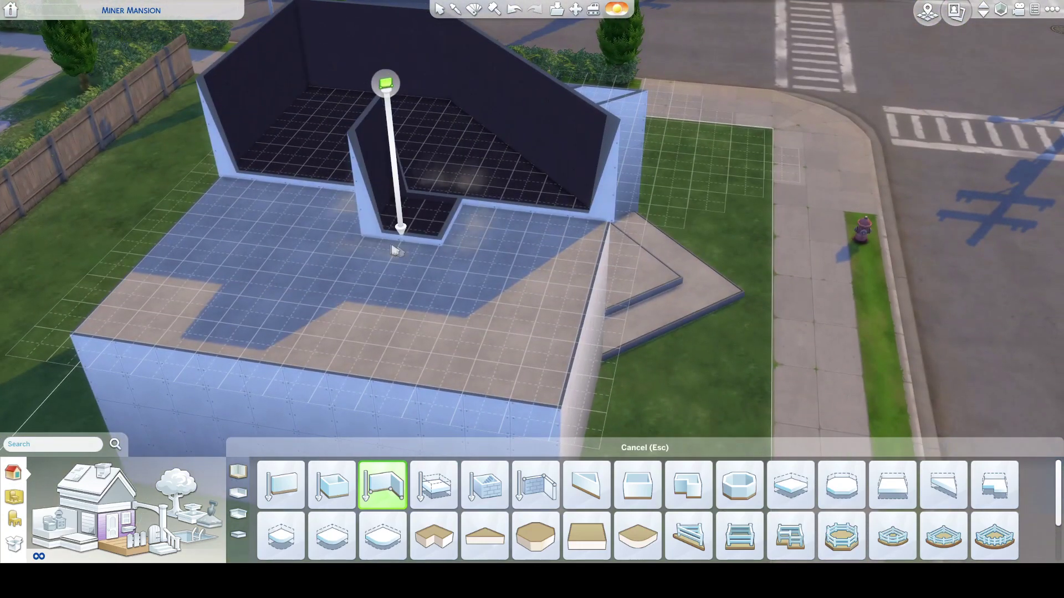
key("e")
Place a wall-less rectangular room at the roof corner farthest from the entrance, and stretch it in both directions until it meets the alcove
left_click(892, 484)
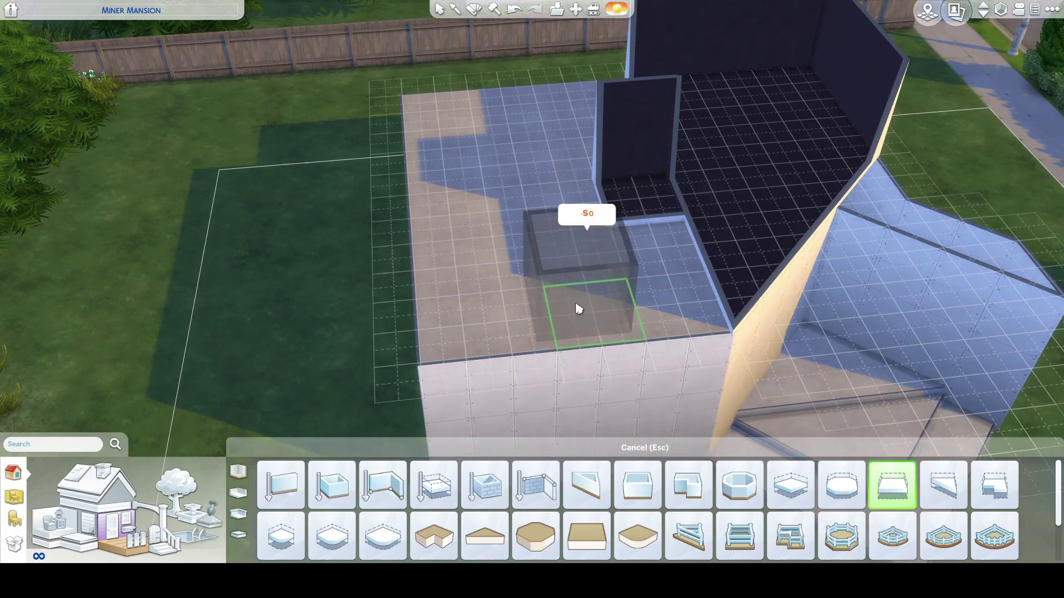
left_click(442, 121)
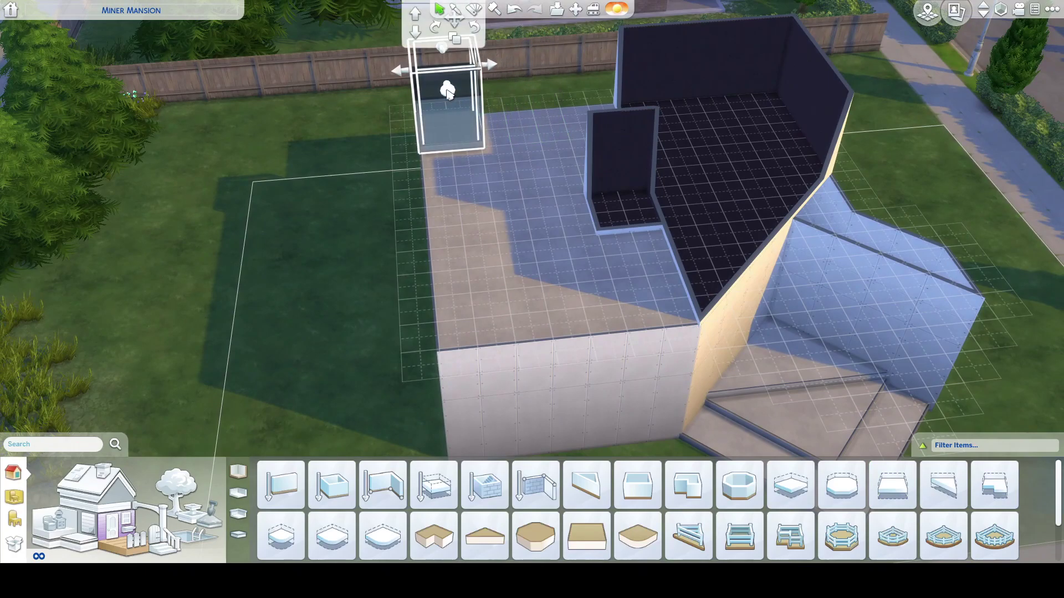
left_click_drag(569, 67, 572, 66)
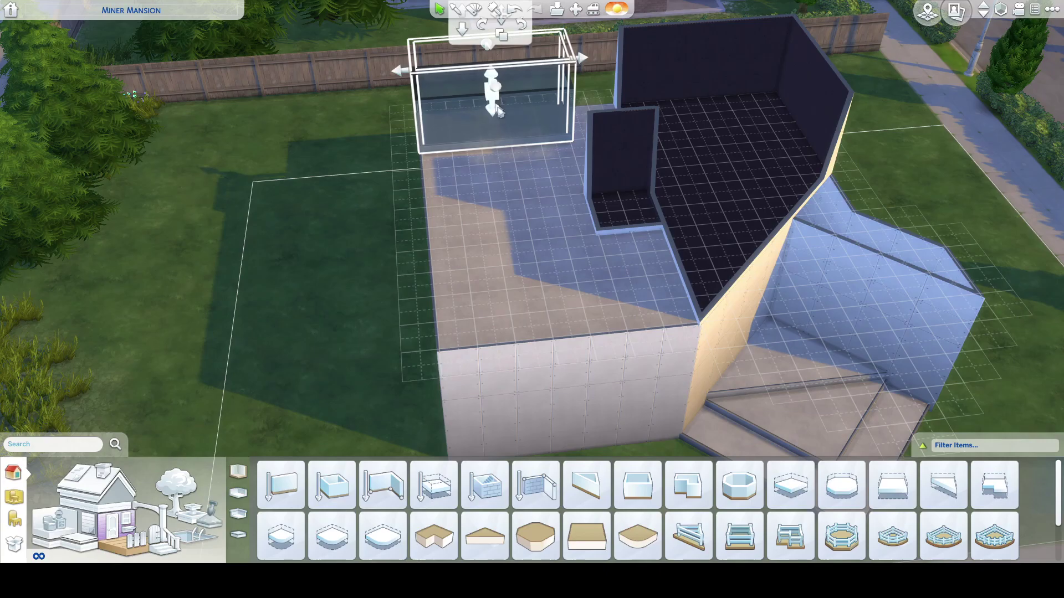
left_click_drag(497, 105, 516, 187)
left_click_drag(575, 245, 574, 245)
scroll(575, 244, "up", 5)
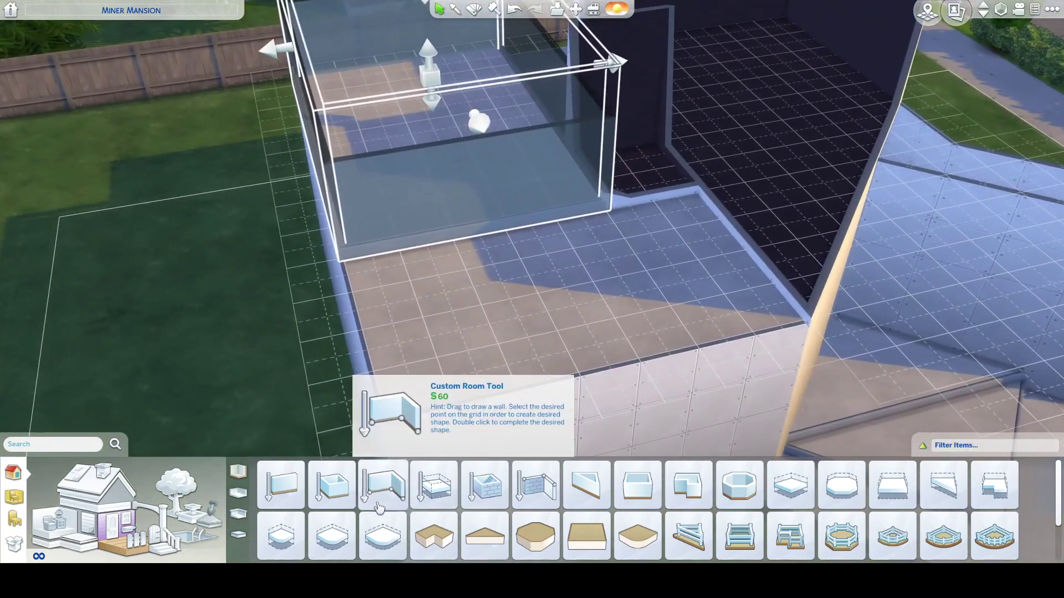
Draw walls around the wall-less rectangular room and along the side where it meets the small alcove
left_click(382, 485)
left_click_drag(583, 207, 347, 242)
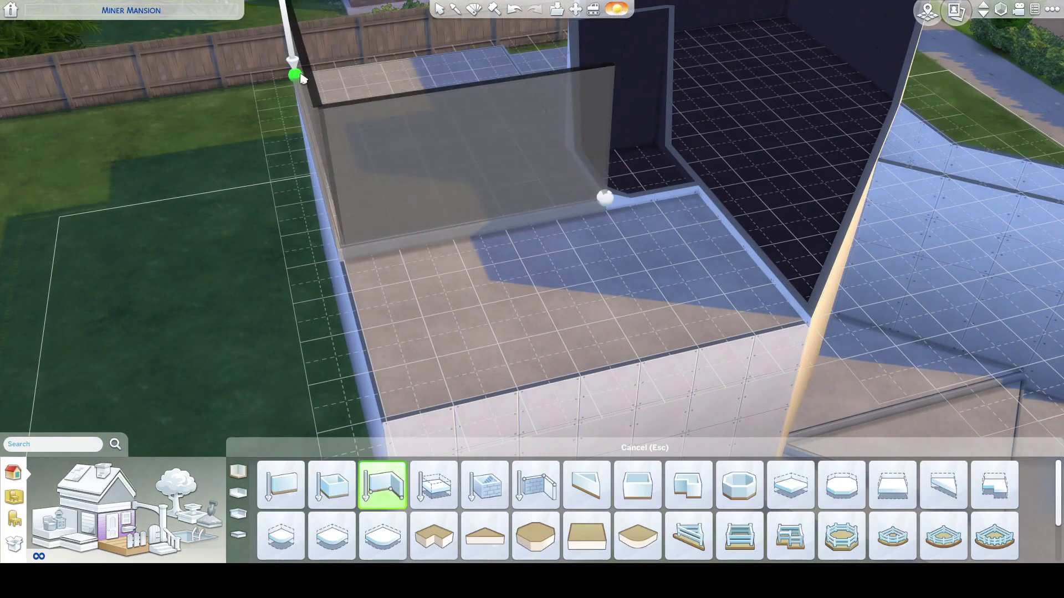
left_click(569, 155)
scroll(610, 204, "down", 2)
mouse_move(587, 202)
left_mouse_down()
mouse_move(610, 204)
mouse_move(622, 280)
left_mouse_up()
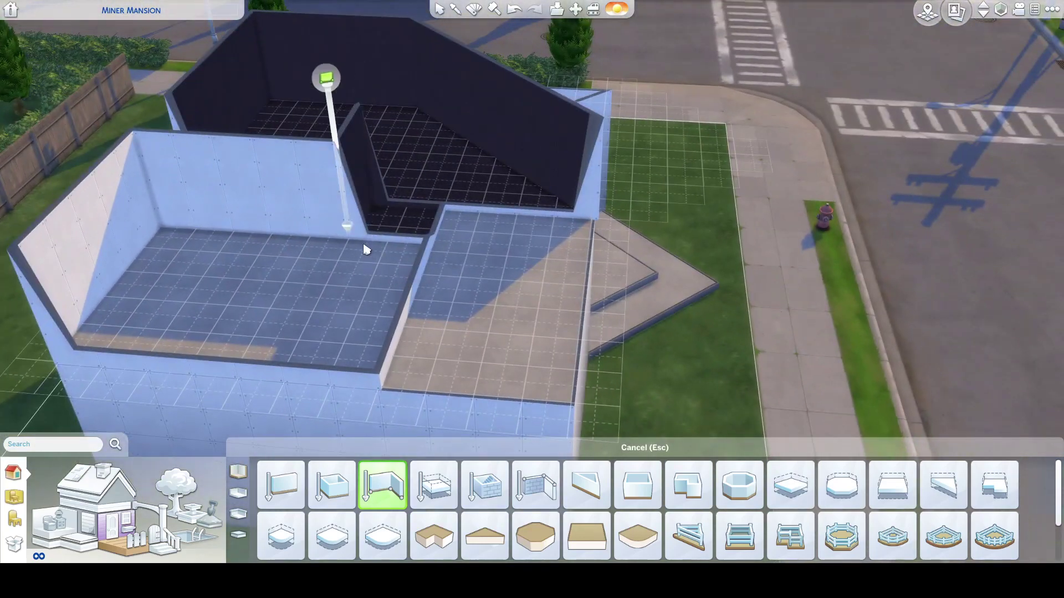
left_click_drag(360, 242, 423, 251)
left_click(424, 254)
left_click(281, 485)
left_click_drag(489, 327, 601, 277)
Remove the wall section separating the rectangular upper room from the small alcove
left_click(440, 9)
left_click(383, 222)
scroll(419, 216, "up", 1)
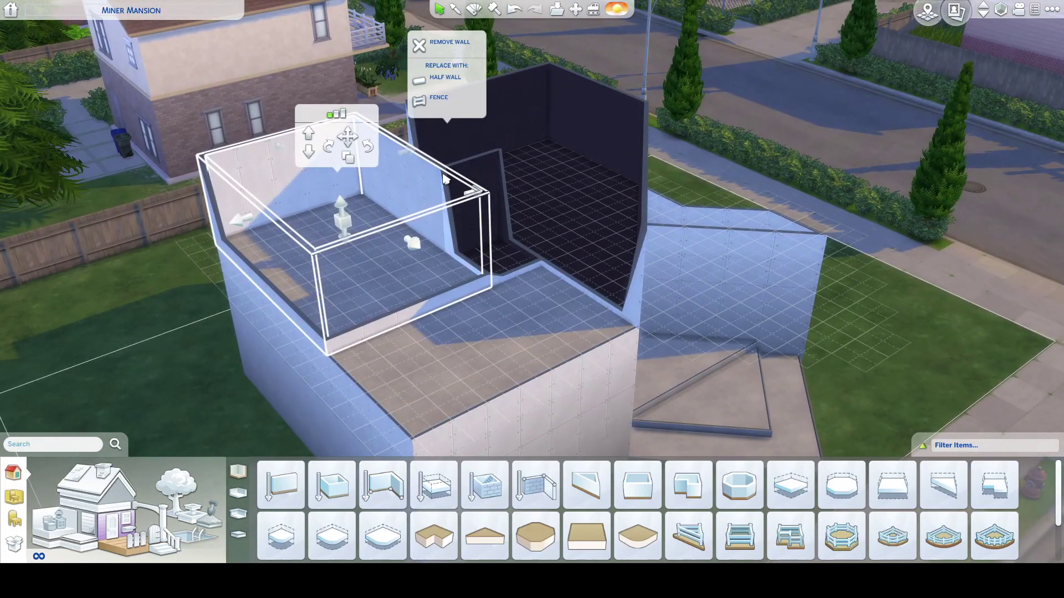
key("Page_Up")
left_click(443, 154)
left_click_drag(503, 336, 508, 340)
key("Page_Down")
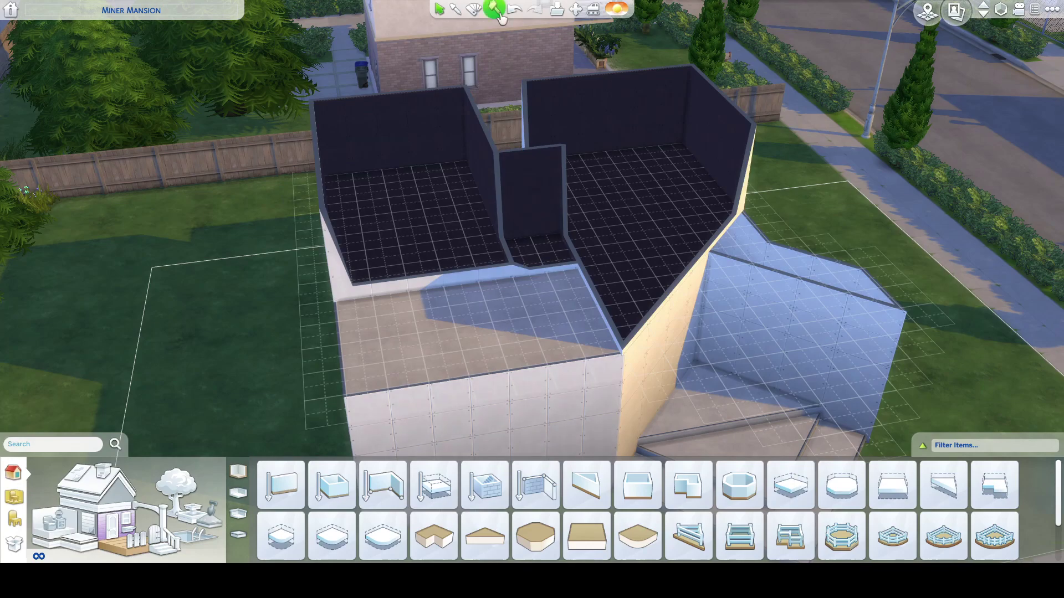
left_click(505, 245)
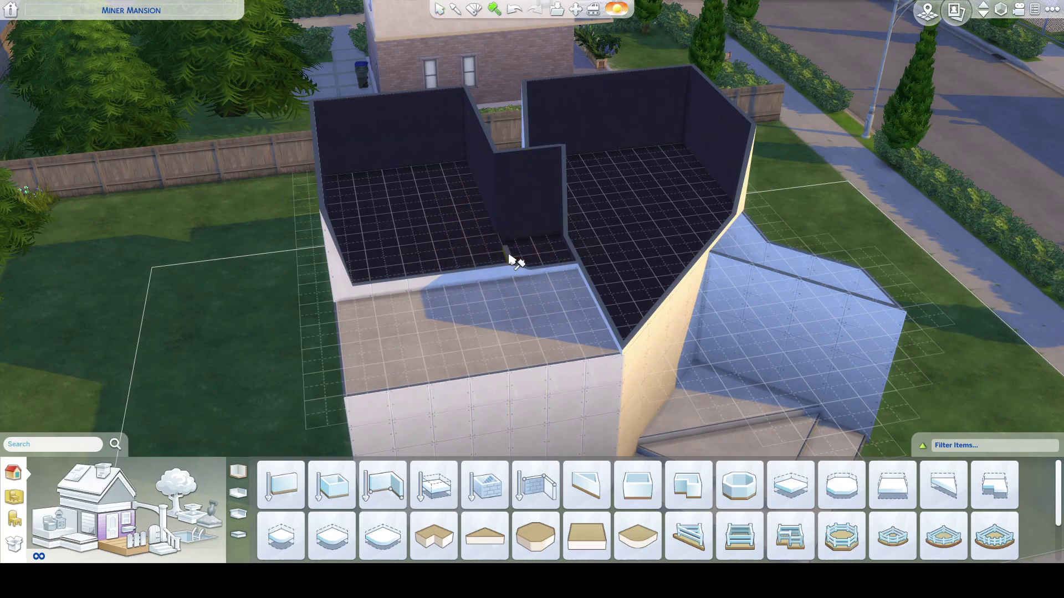
Cover the open-topped wing beside the entrance platforms with a ceiling
left_click_drag(539, 292, 539, 292)
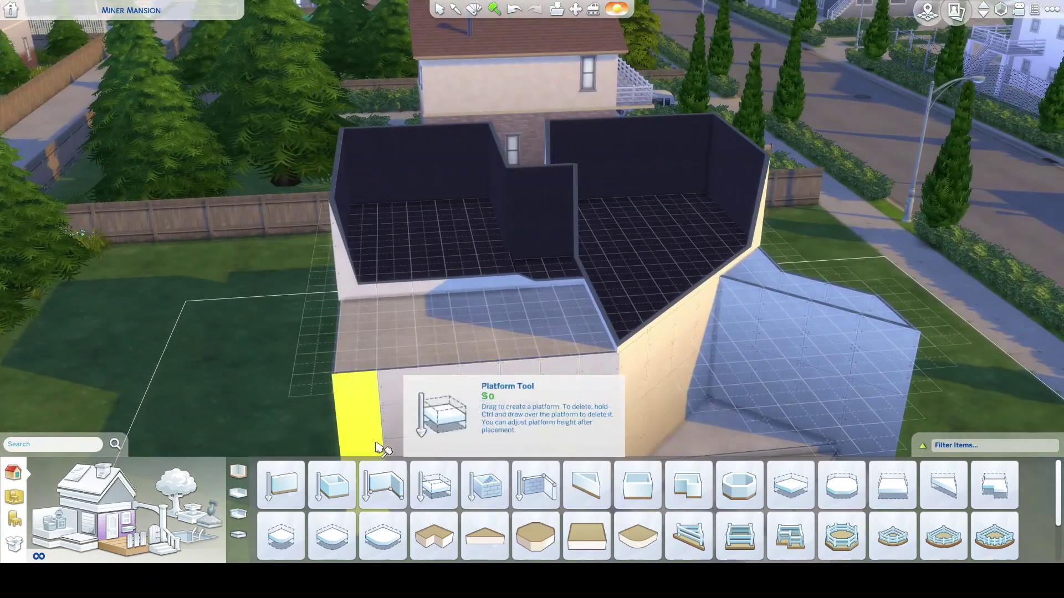
left_click_drag(453, 367, 453, 367)
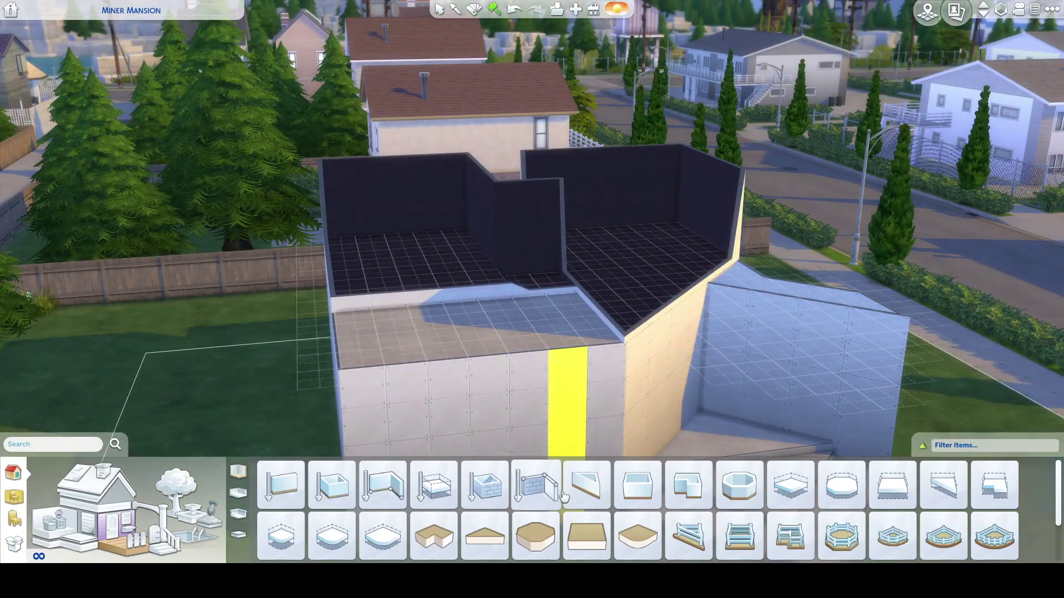
left_click_drag(625, 350, 636, 340)
left_click_drag(491, 288, 491, 288)
left_click_drag(472, 387, 473, 388)
key("Escape")
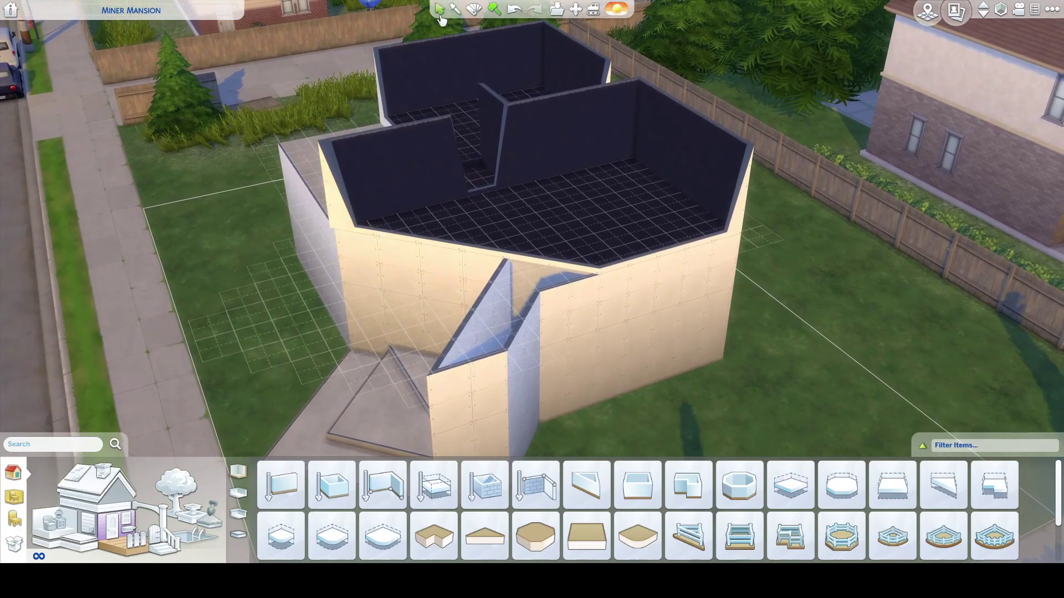
left_click(488, 324)
left_click(497, 287)
left_click(503, 273)
Place wall-less square rooms side by side on top of the entrance wing to extend its roof outward
left_click_drag(417, 308, 418, 308)
key("e")
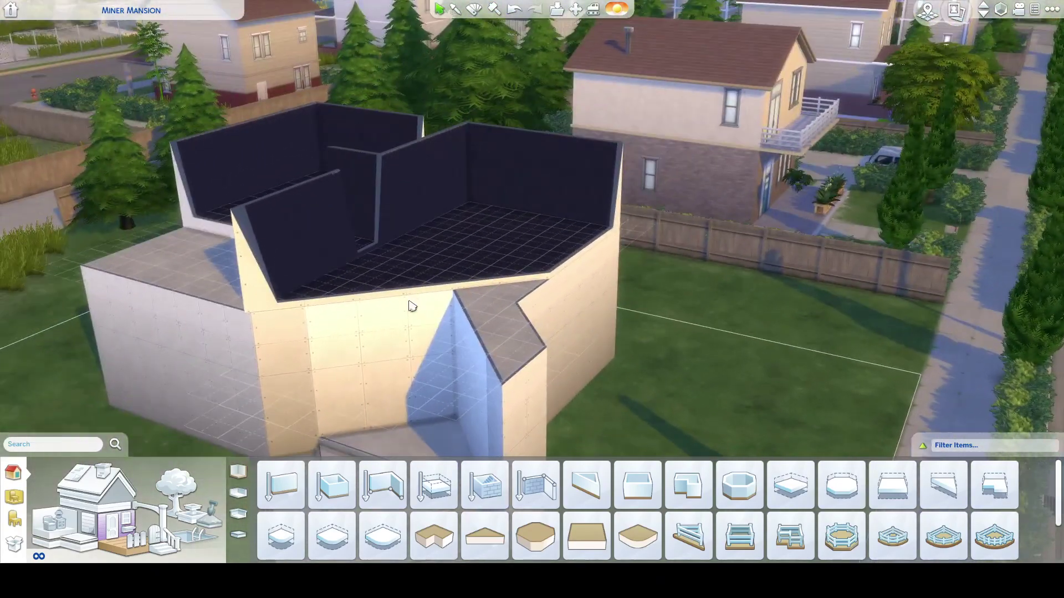
left_click(791, 485)
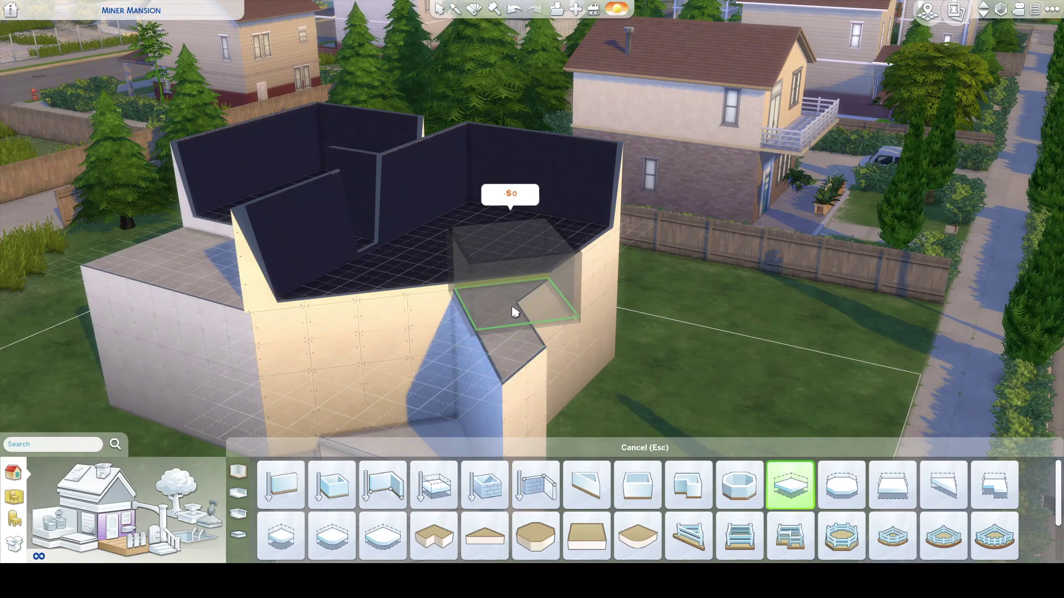
left_click(514, 312)
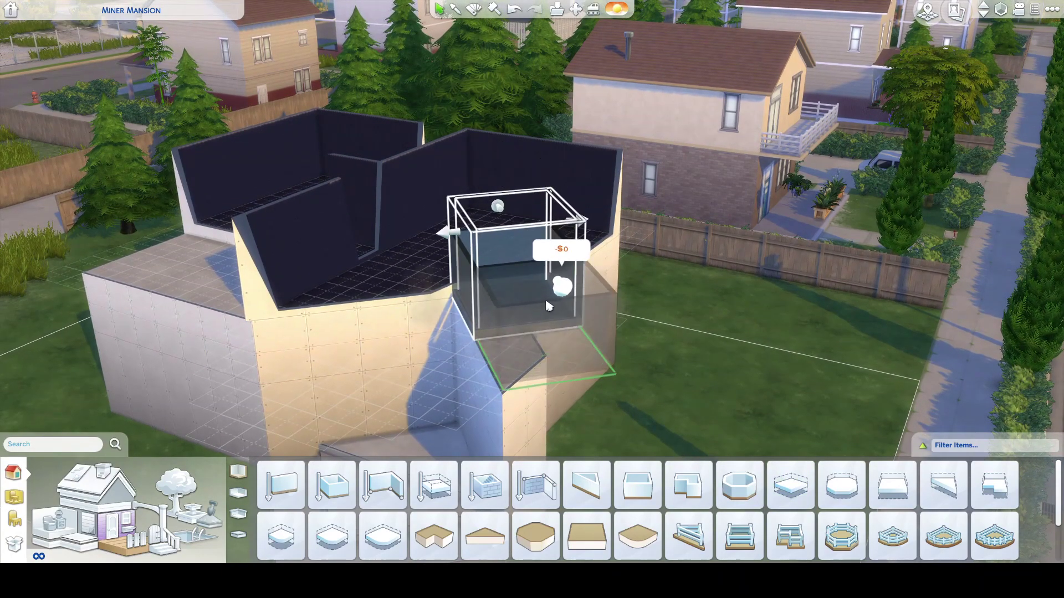
left_click_drag(534, 322, 533, 323)
Place a triangular wall-less room at the outer corner of the entrance wing's roof
left_click(944, 486)
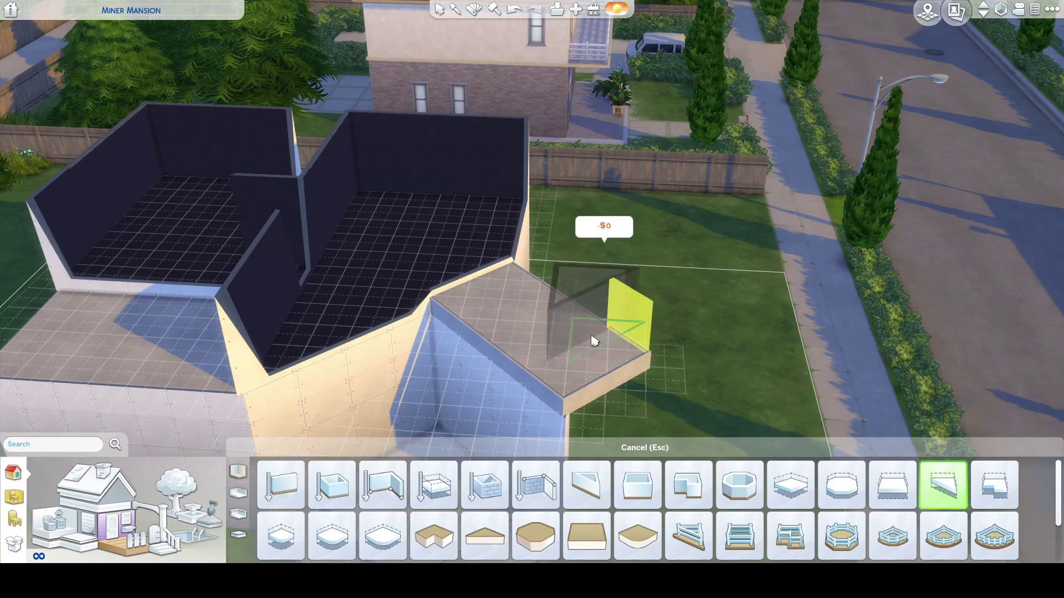
left_click(606, 367)
left_click_drag(617, 375, 618, 375)
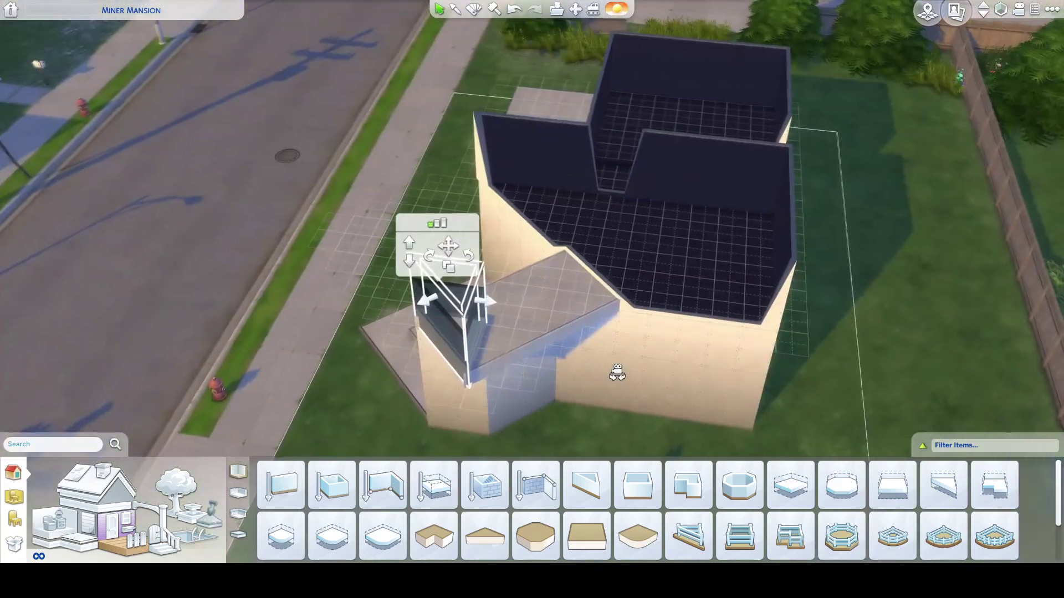
Try a second triangular wall-less room beside the first on the entrance wing's roof and delete it
scroll(618, 375, "up", 3)
left_click(937, 492)
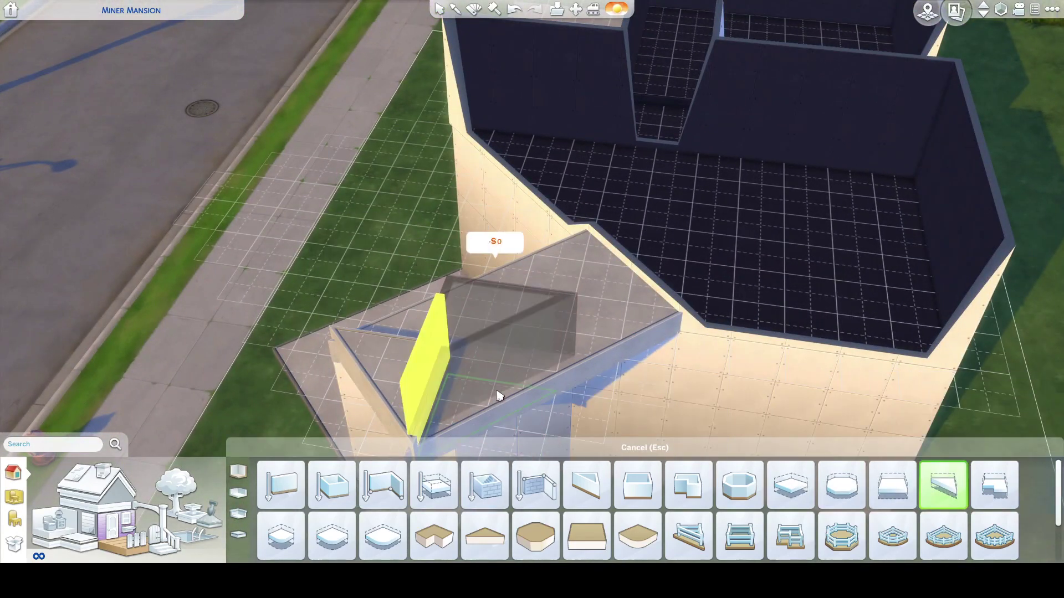
left_click(499, 401)
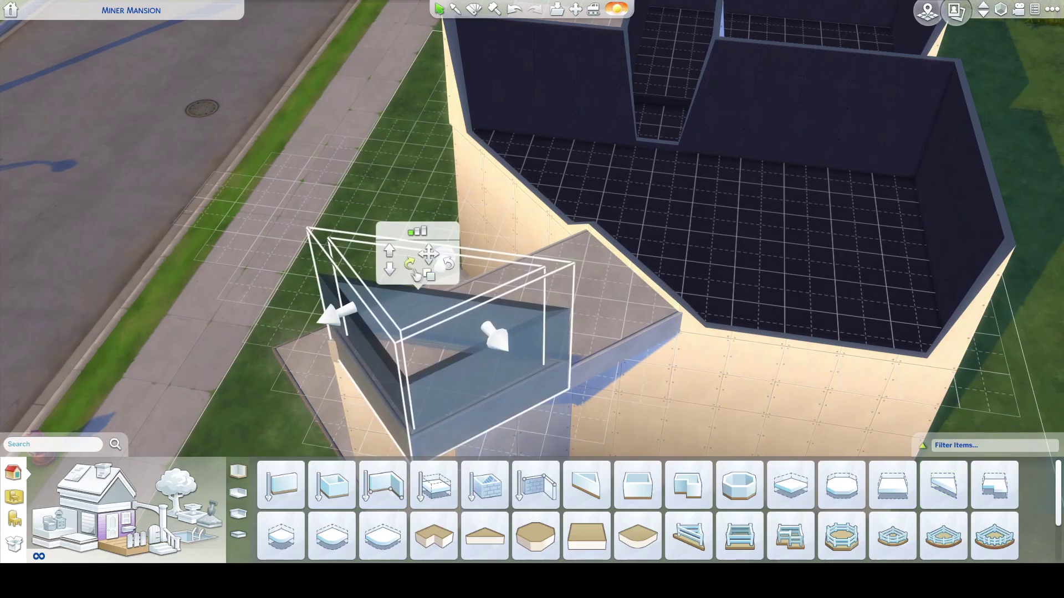
key("Delete")
Place a dark blue staircase on the raised inner platform, rising along the outer wall to the upper floor
left_click_drag(537, 374, 531, 379)
scroll(535, 377, "down", 3)
left_click_drag(480, 349, 479, 347)
left_click_drag(544, 379, 539, 375)
scroll(623, 321, "up", 3)
left_click_drag(593, 207, 592, 211)
left_click(158, 551)
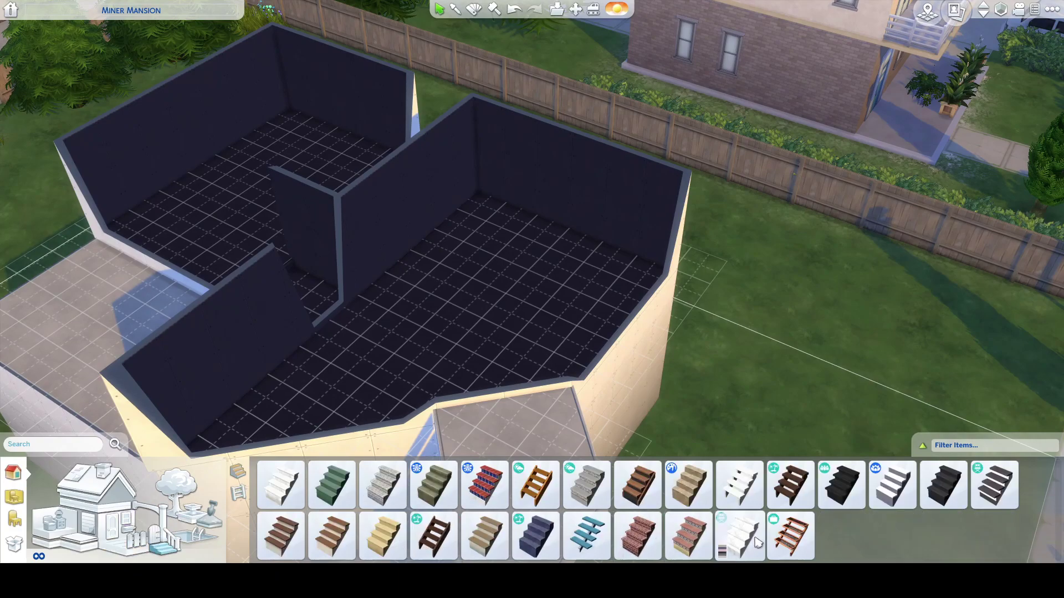
mouse_move(724, 554)
left_click(699, 523)
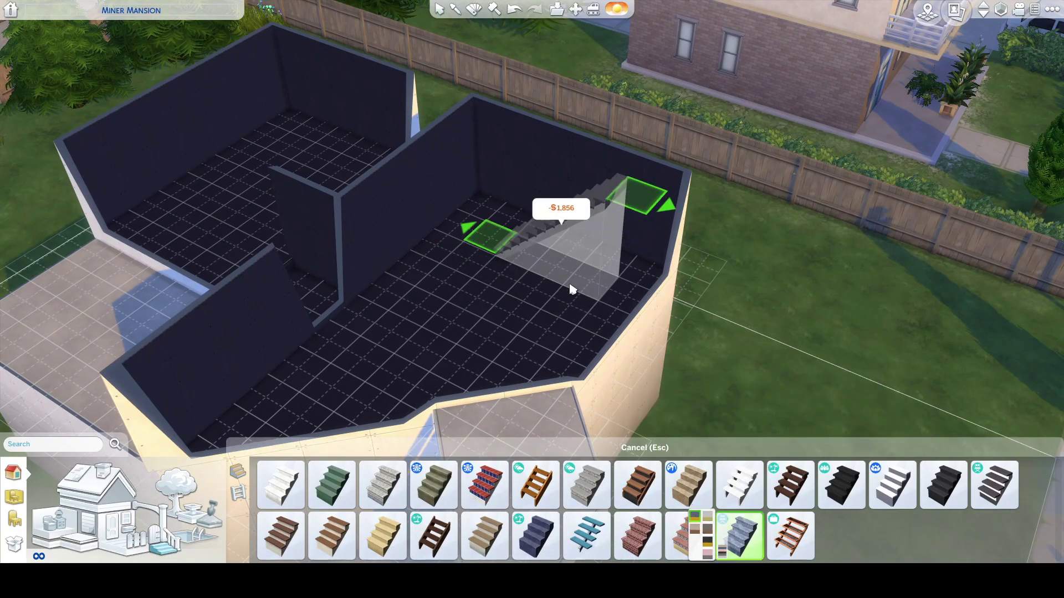
key("Page_Down")
key("period")
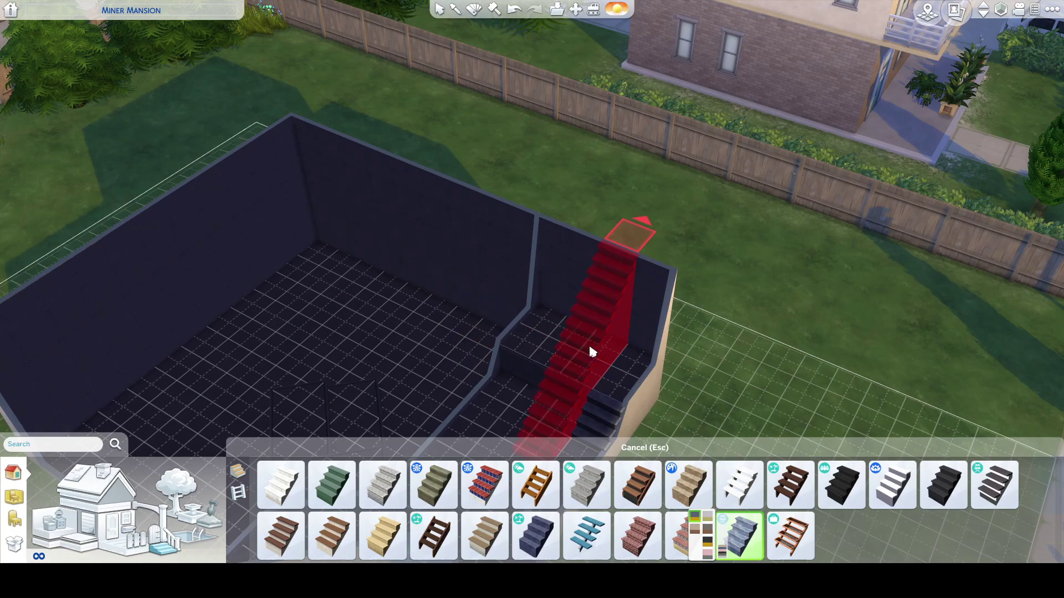
key("period")
left_click(551, 317)
scroll(549, 327, "up", 5)
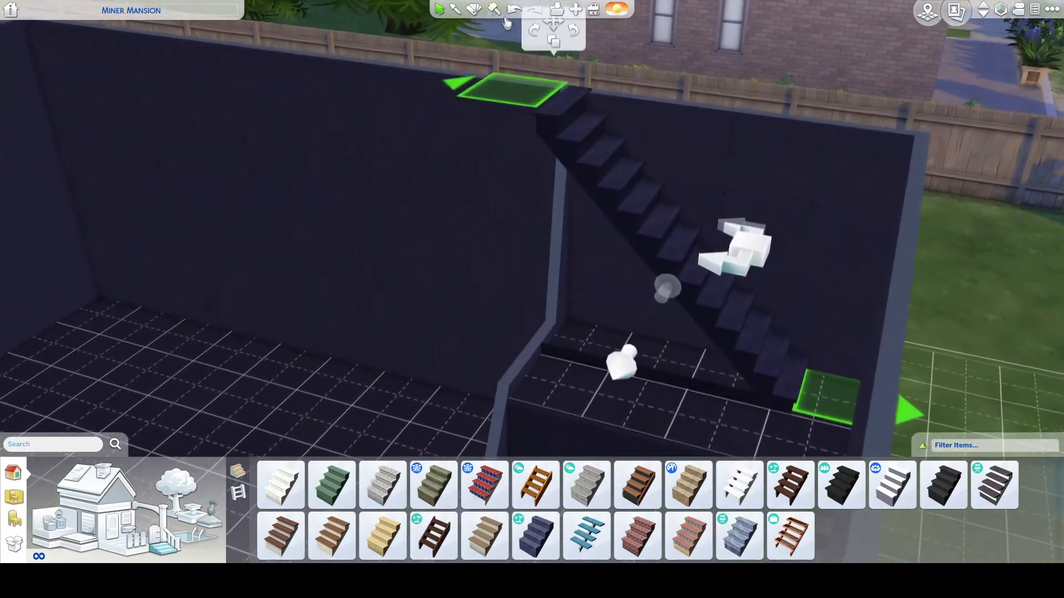
Remove the low strip crossing the raised platform at the foot of the long staircase with the Sledgehammer
left_click(494, 10)
left_click(616, 398)
left_click_drag(616, 397, 667, 291)
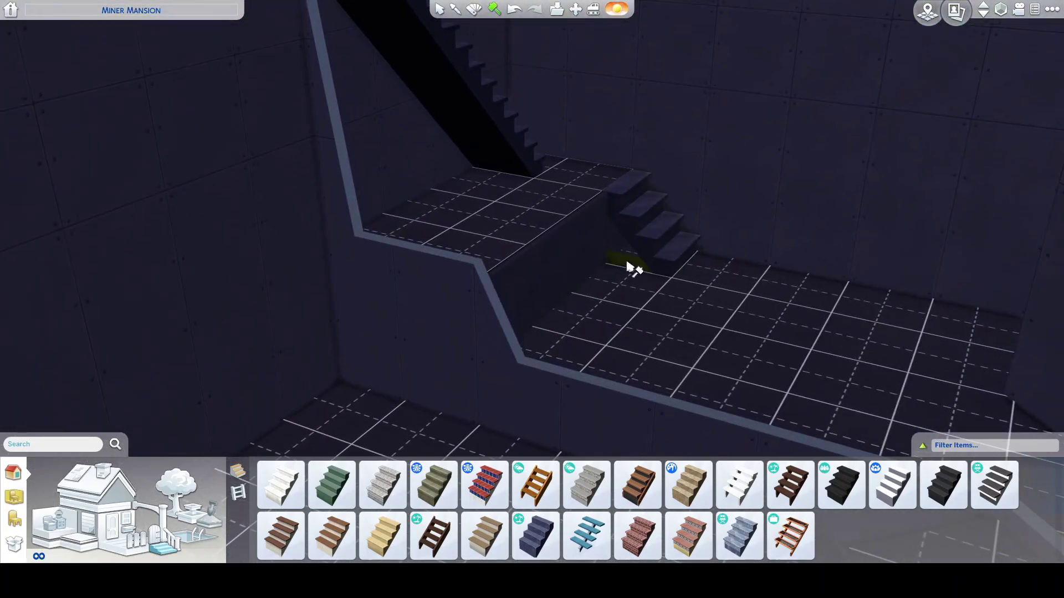
left_click_drag(694, 329, 663, 345)
scroll(656, 341, "down", 2)
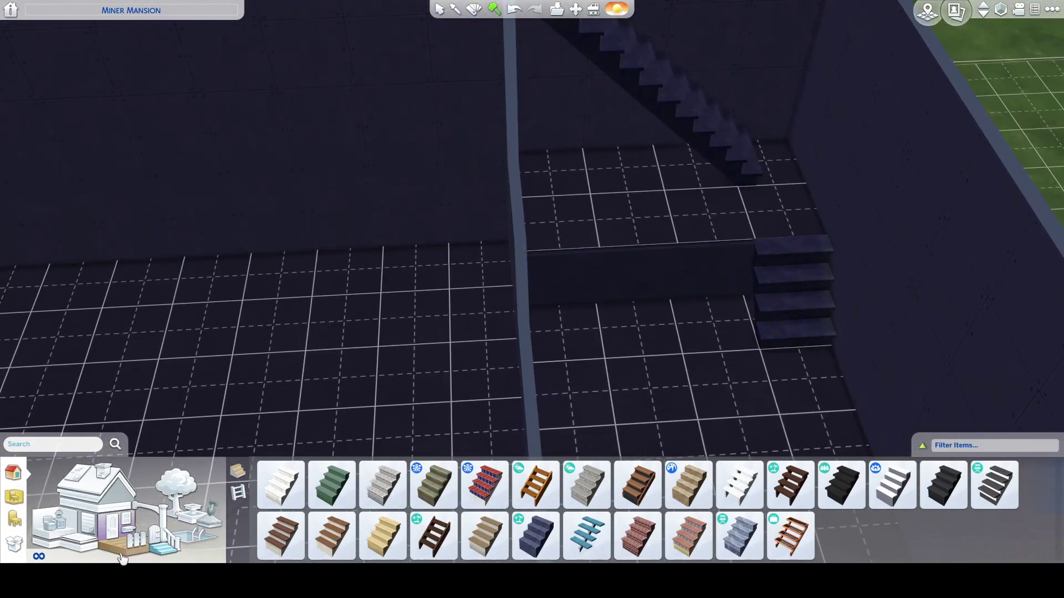
Place a wall-less square room against the dividing wall beside the short stairs and lower its platform
left_click(84, 546)
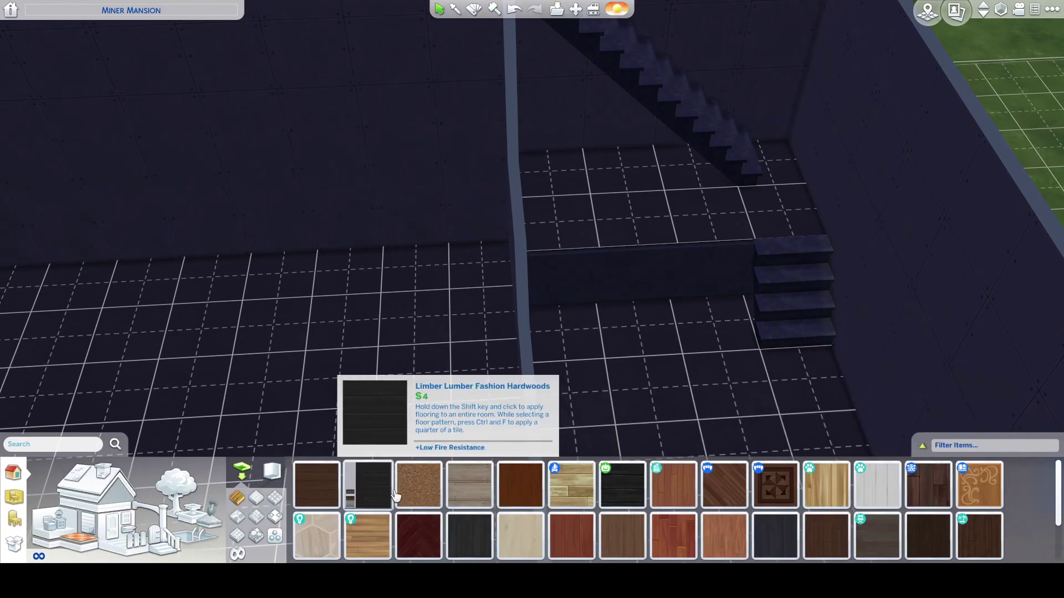
left_click(121, 523)
left_click(888, 487)
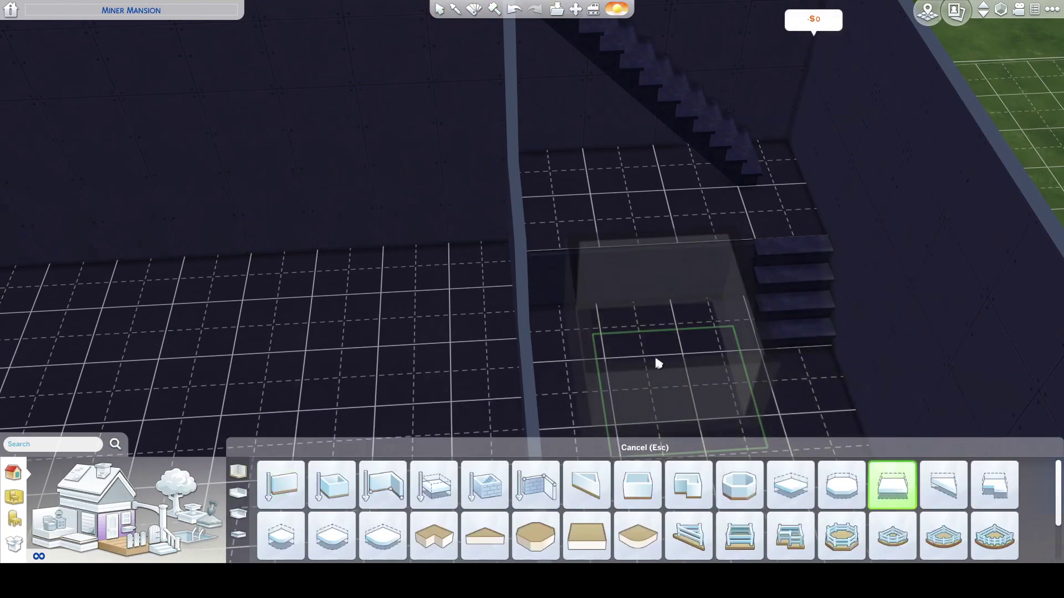
left_click(616, 317)
scroll(681, 329, "down", 2)
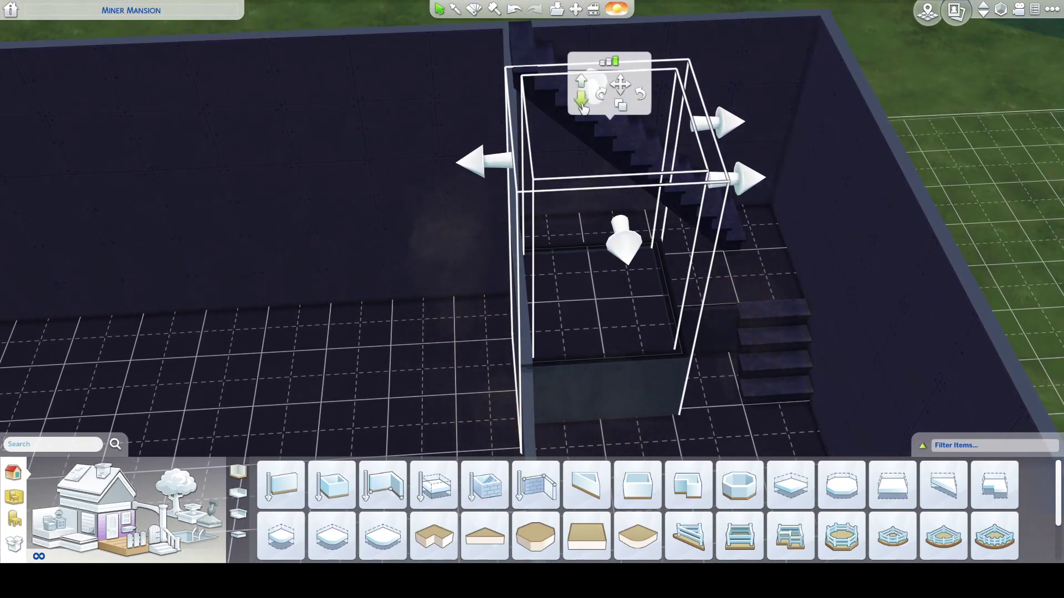
left_click(581, 104)
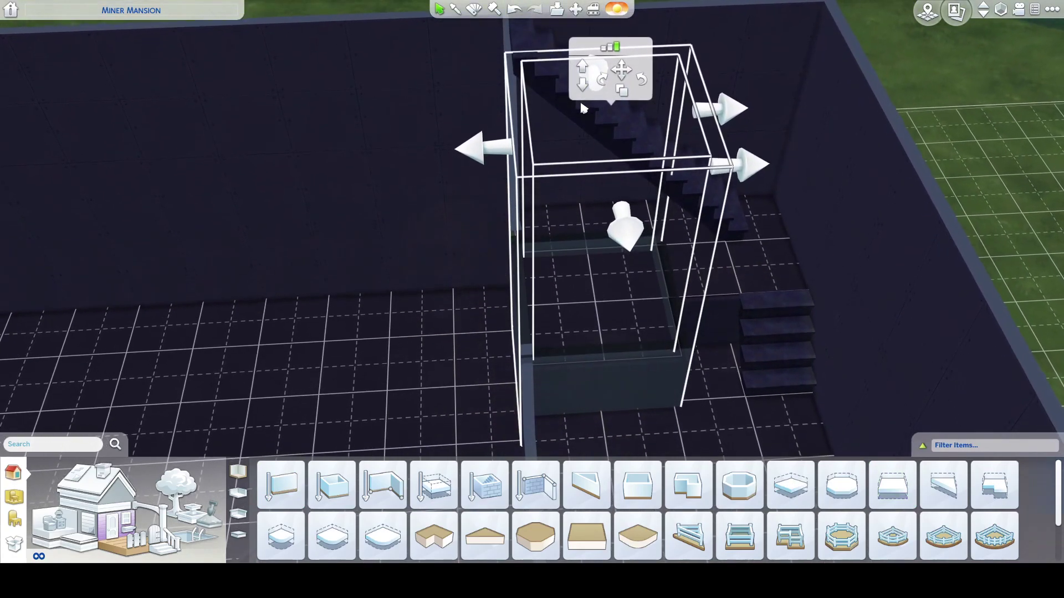
left_click(581, 84)
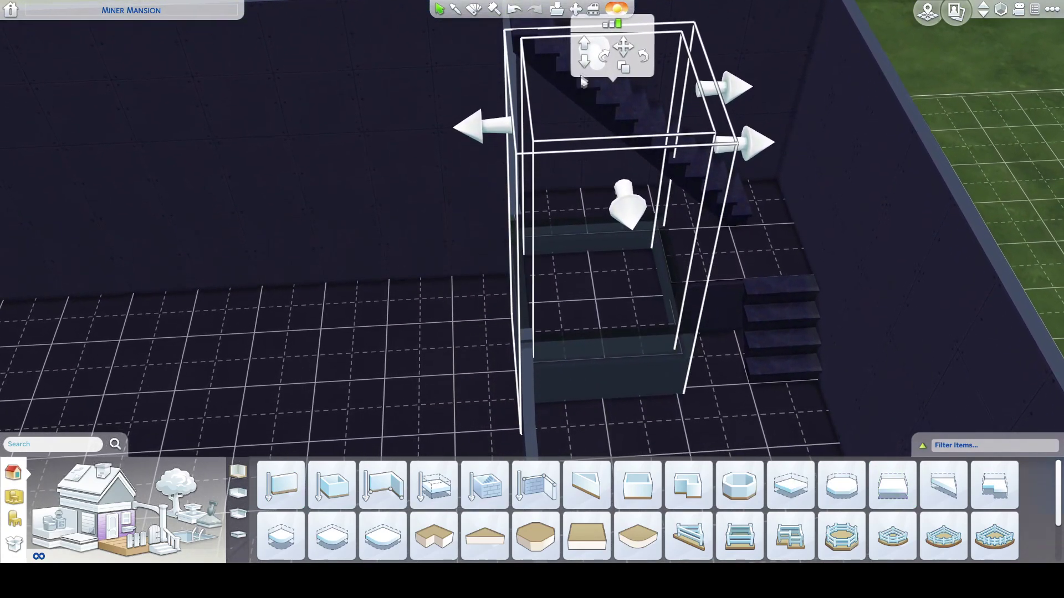
left_click(583, 65)
Resize the lowered room into a narrow strip running from the dividing wall to the short stairs
left_click_drag(583, 252, 581, 254)
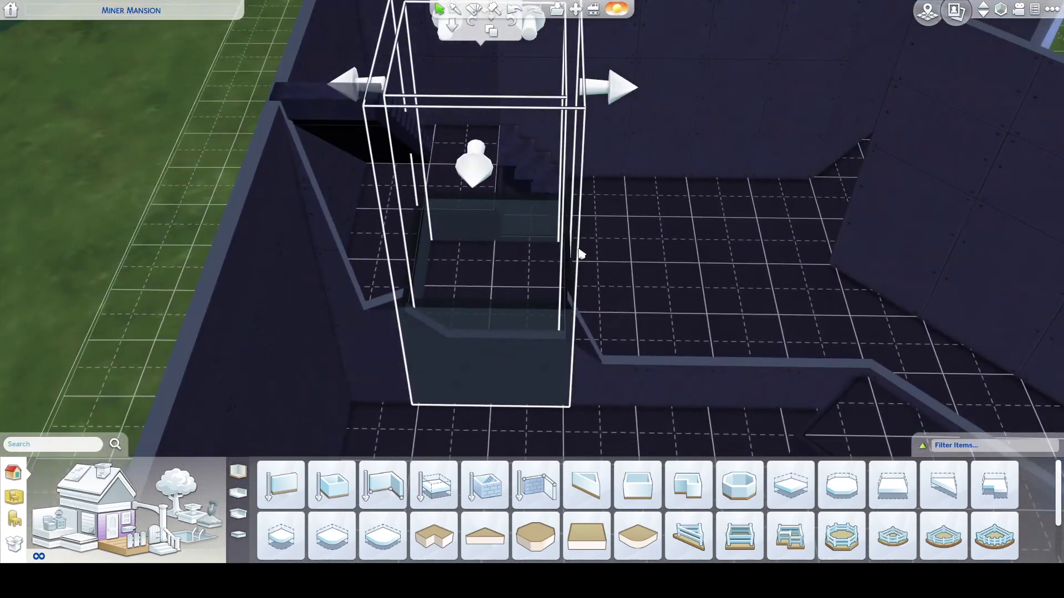
left_click_drag(410, 95, 444, 99)
left_click_drag(486, 182, 488, 183)
left_click_drag(765, 141, 852, 161)
left_click_drag(699, 248, 712, 260)
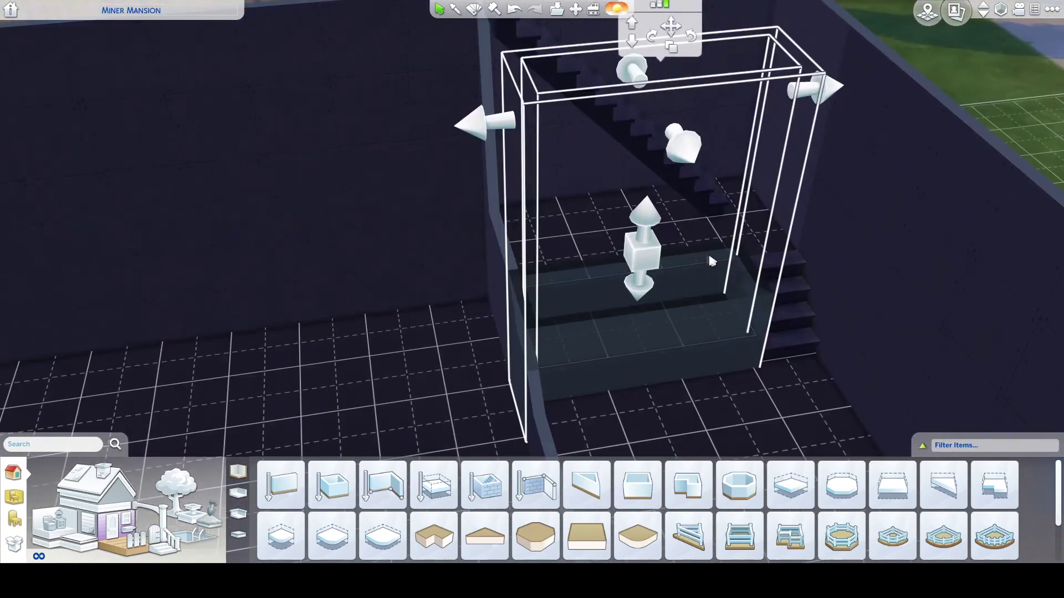
left_click_drag(650, 400, 650, 402)
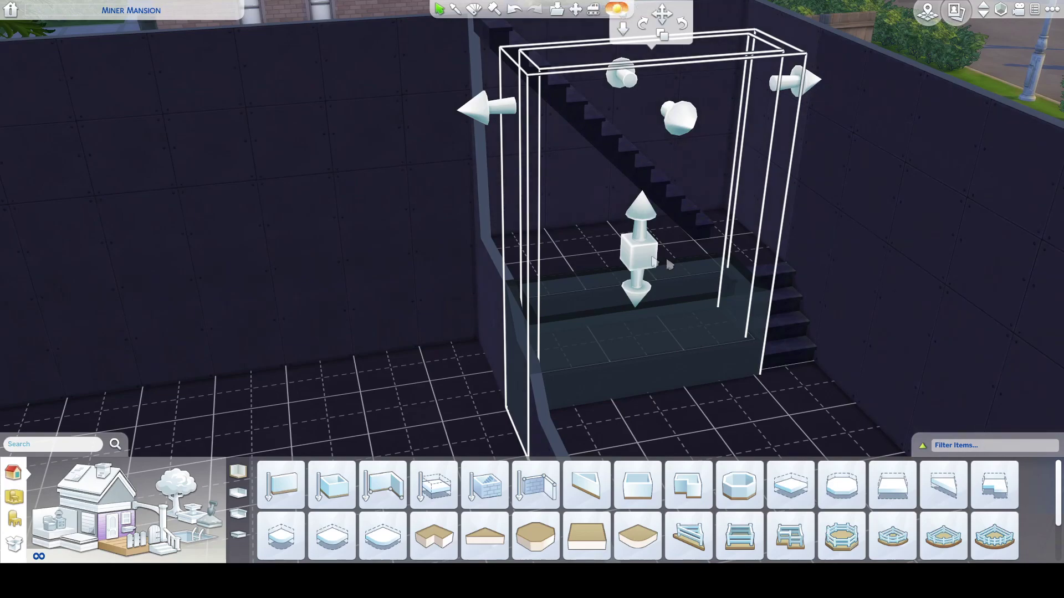
left_click_drag(677, 297, 655, 303)
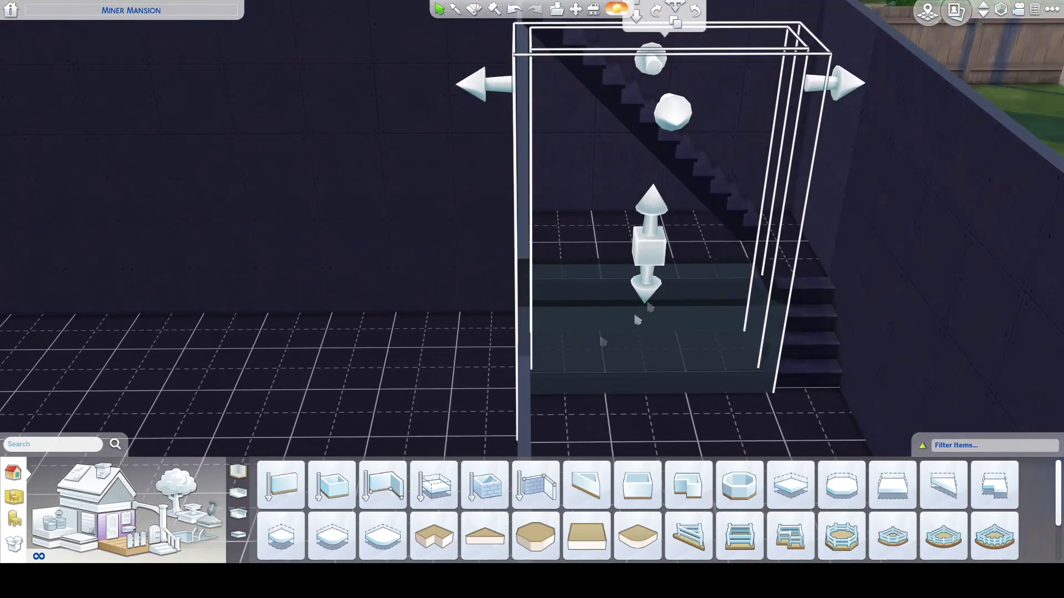
Draw half walls along the front of the narrow strip and along its end beside the short stairs
left_click(239, 519)
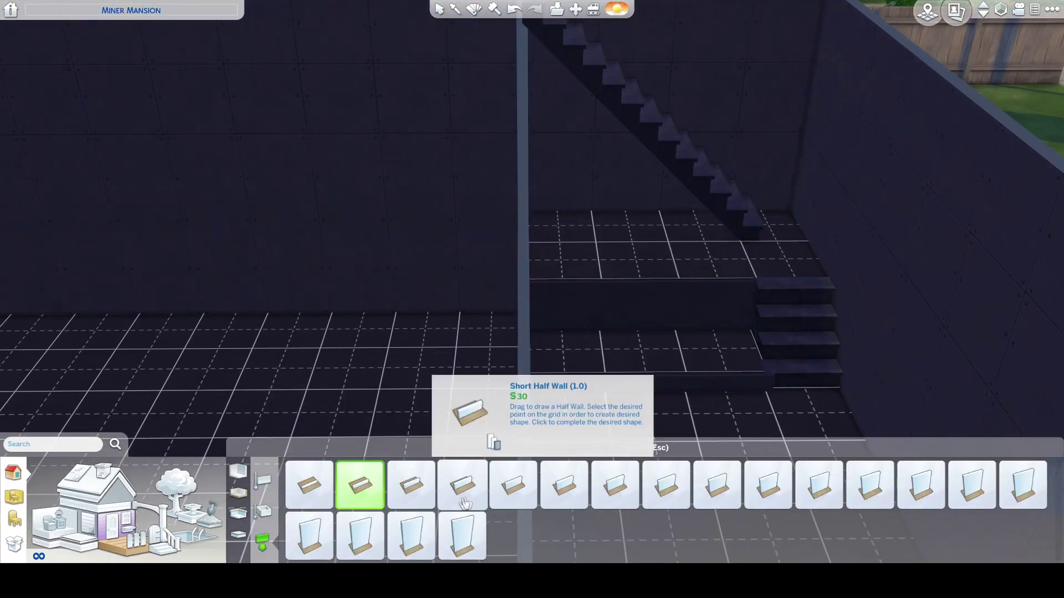
left_click(670, 496)
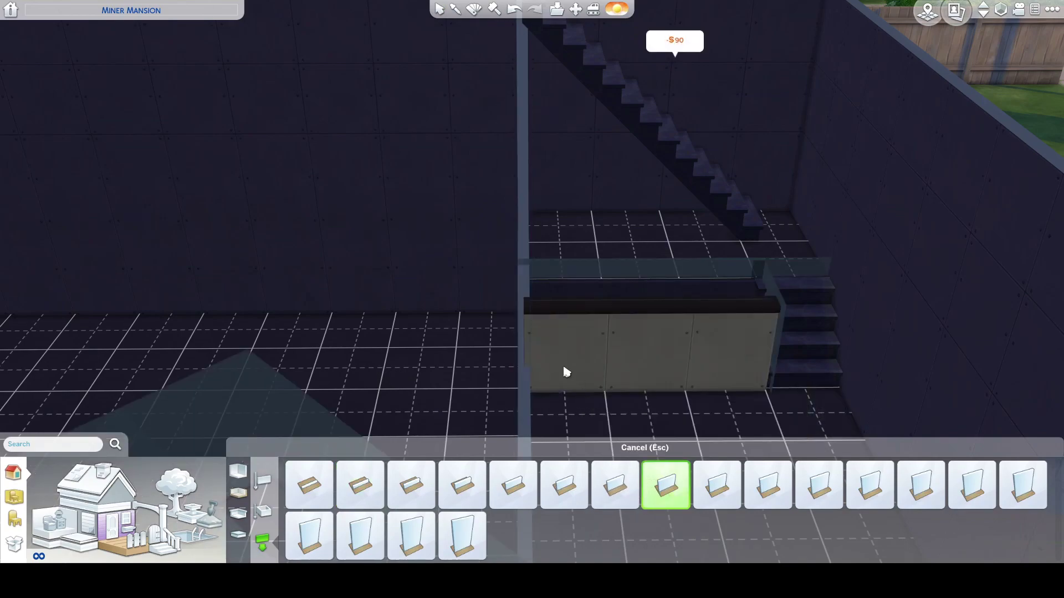
middle_click(617, 395)
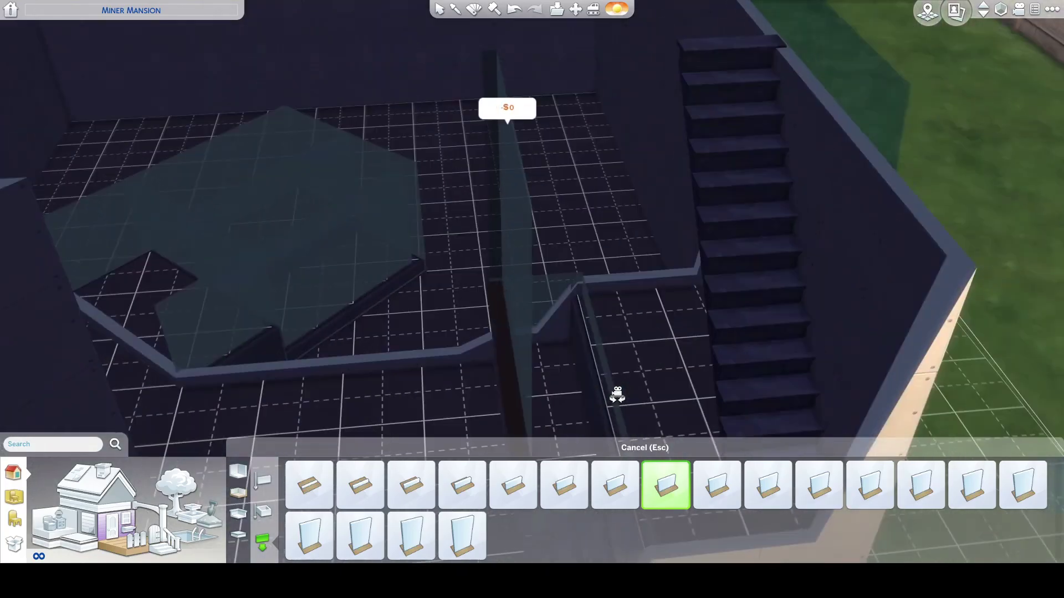
middle_click(591, 485)
scroll(572, 349, "down", 3)
middle_click(625, 380)
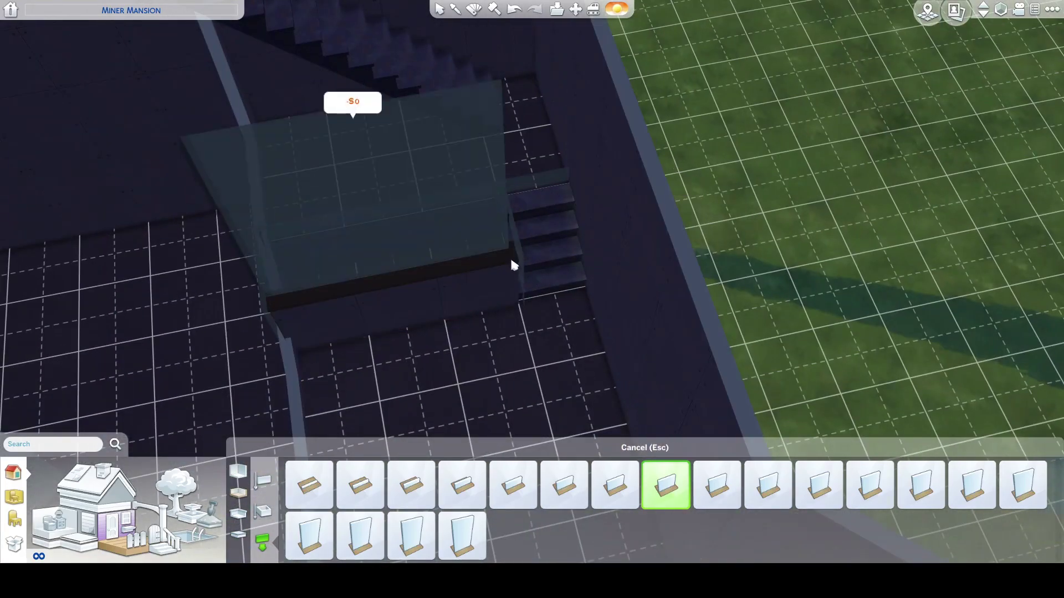
scroll(491, 347, "down", 2)
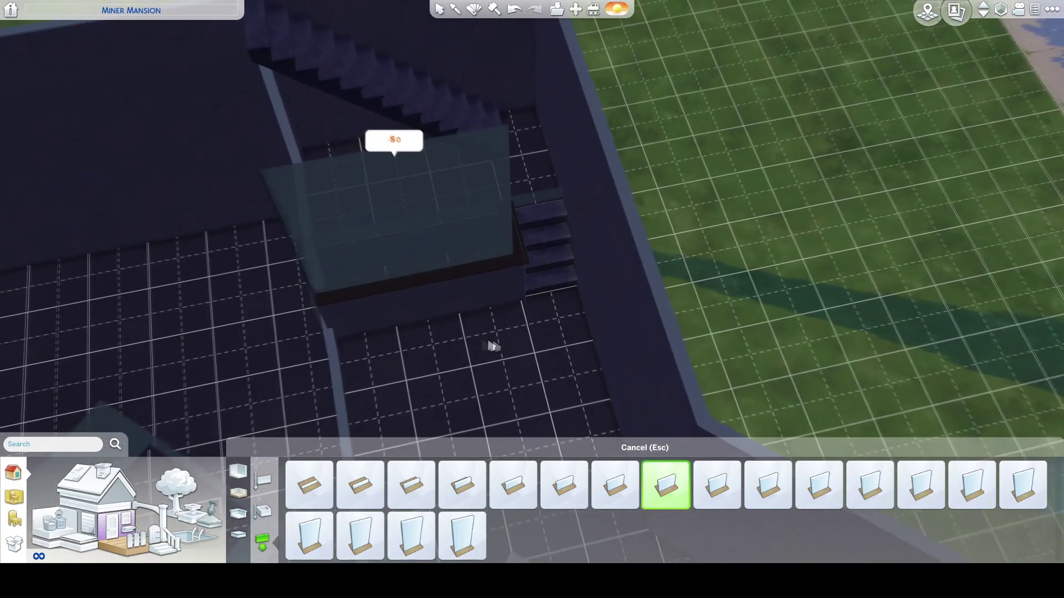
middle_click(474, 358)
key("Escape")
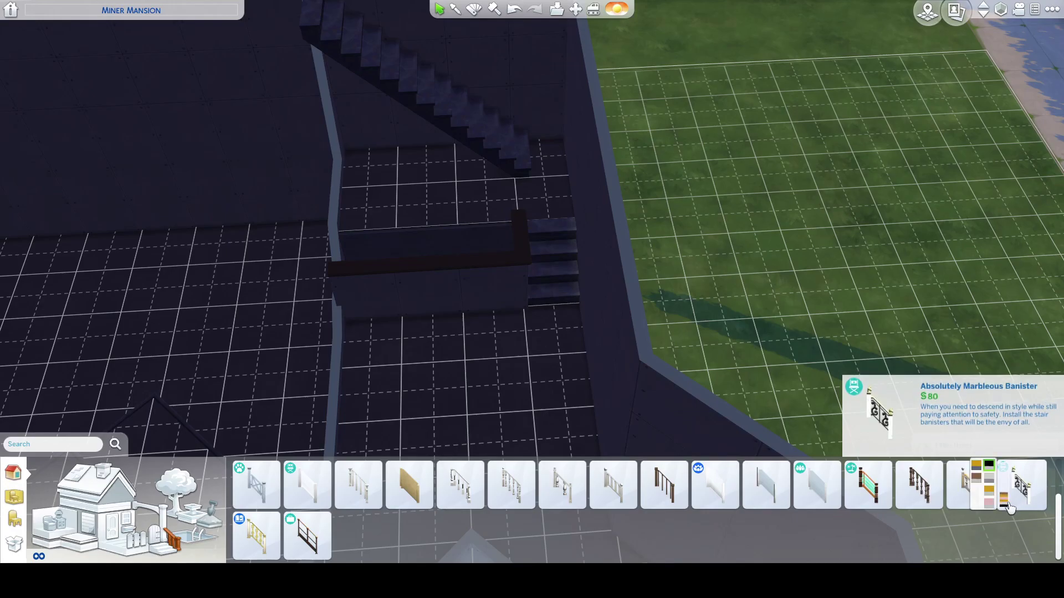
Add the Absolutely Marbleous Banister in the dark and gold finish to the long staircase
left_click(1021, 485)
left_click(444, 105)
left_click_drag(466, 346, 458, 348)
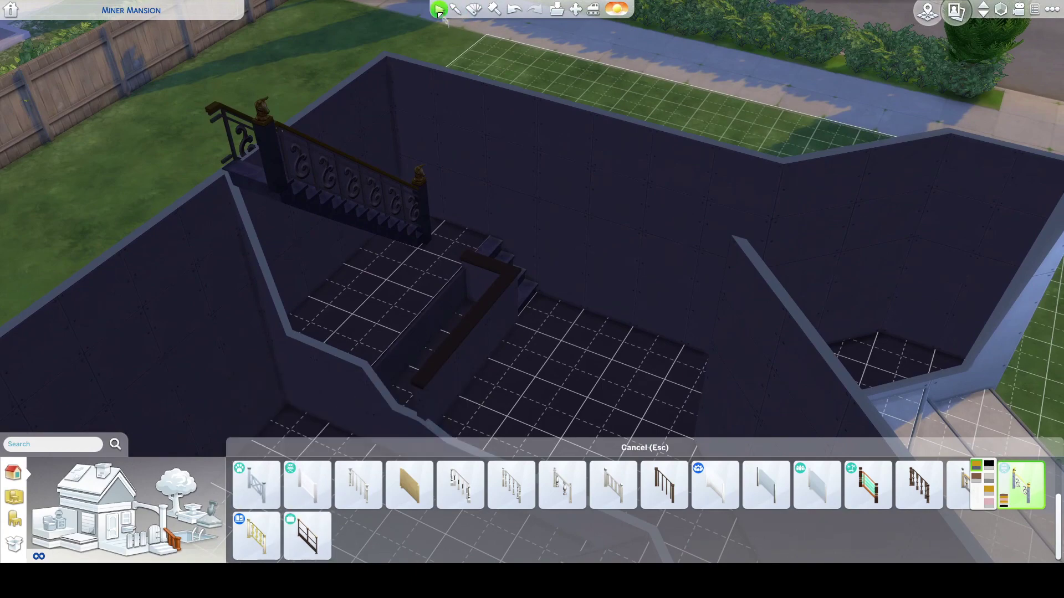
Draw a matching half wall along the raised-platform side of the narrow strip to enclose it
left_click(123, 538)
left_click(238, 494)
left_click(262, 541)
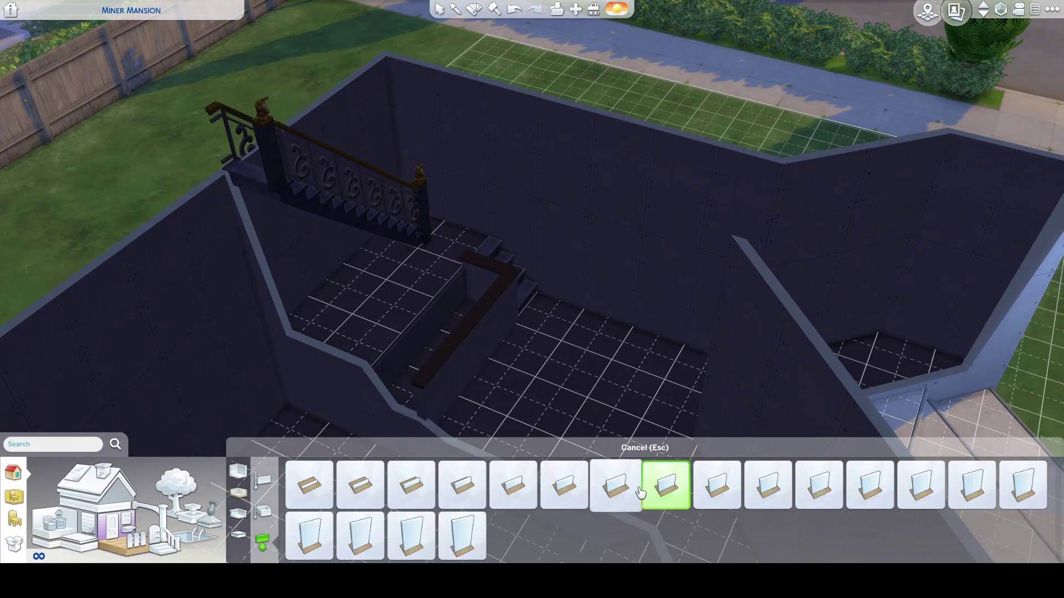
left_click_drag(463, 266, 382, 352)
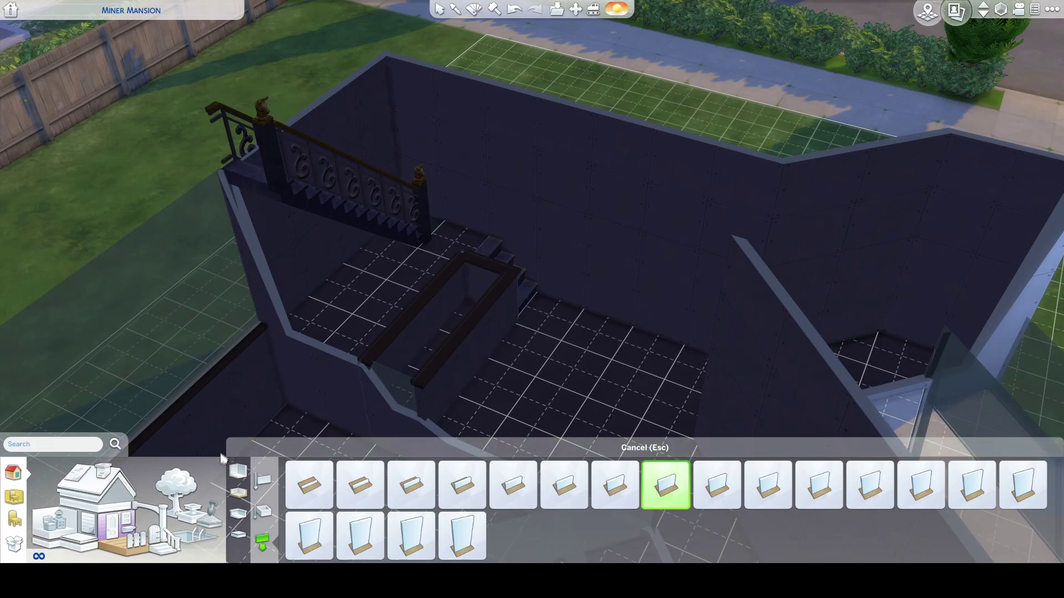
Finish the half walls around the narrow strip with a plain dark blue wall trim
left_click(238, 533)
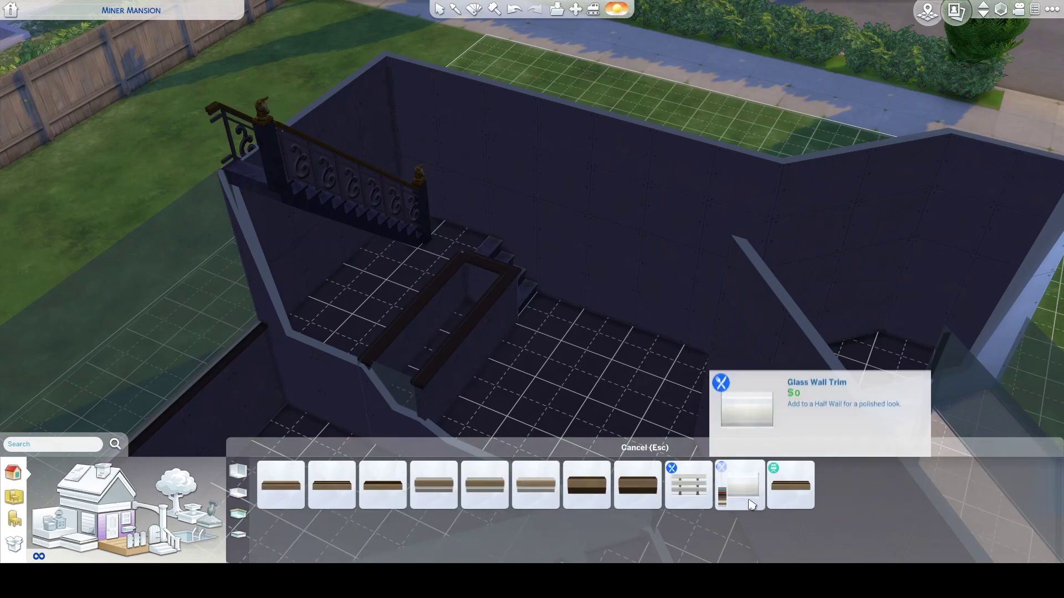
left_click(687, 468)
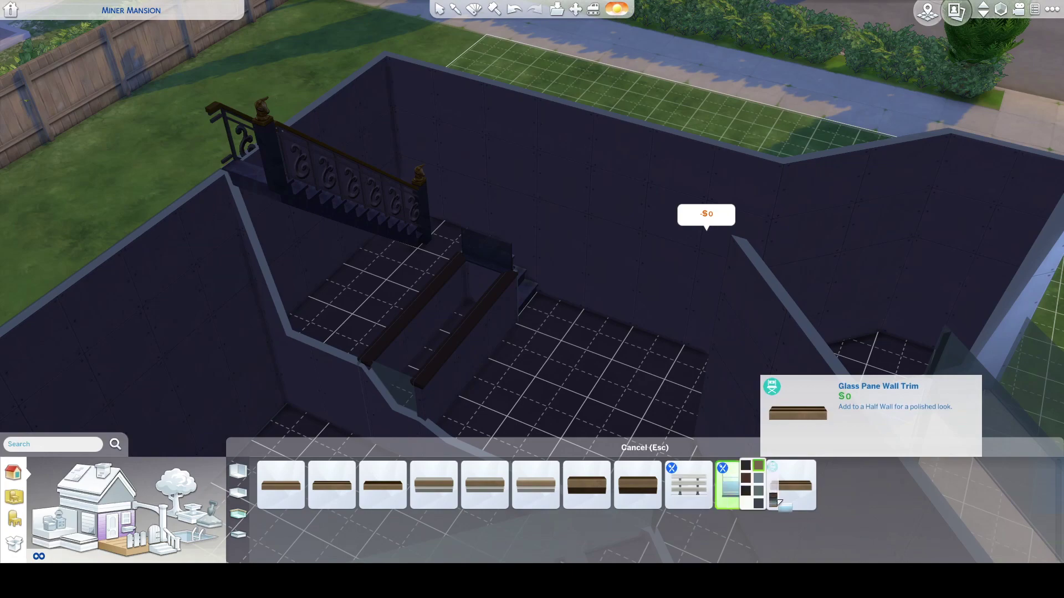
left_click(760, 479)
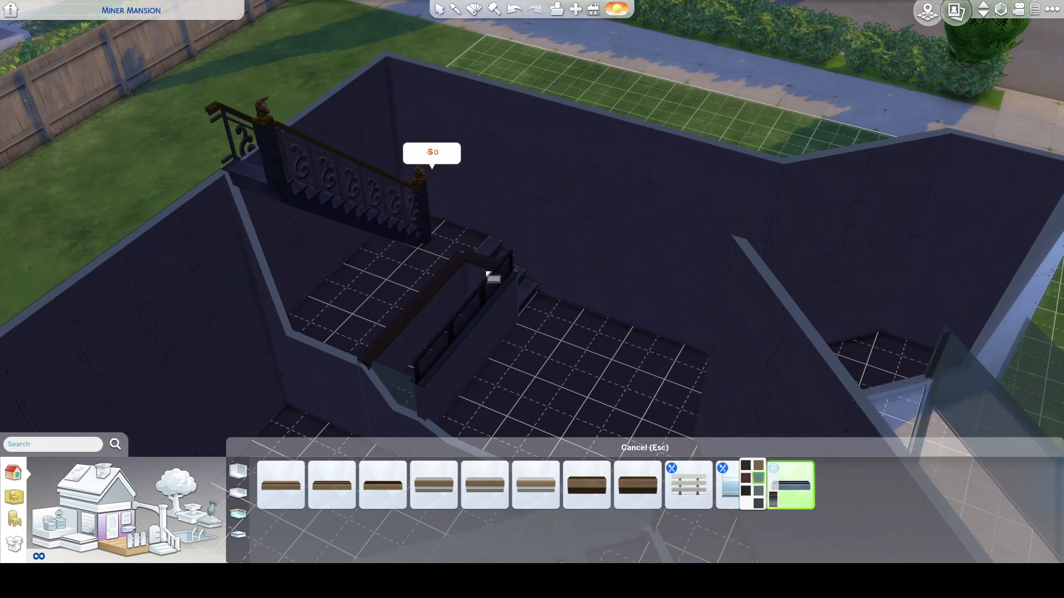
mouse_move(366, 499)
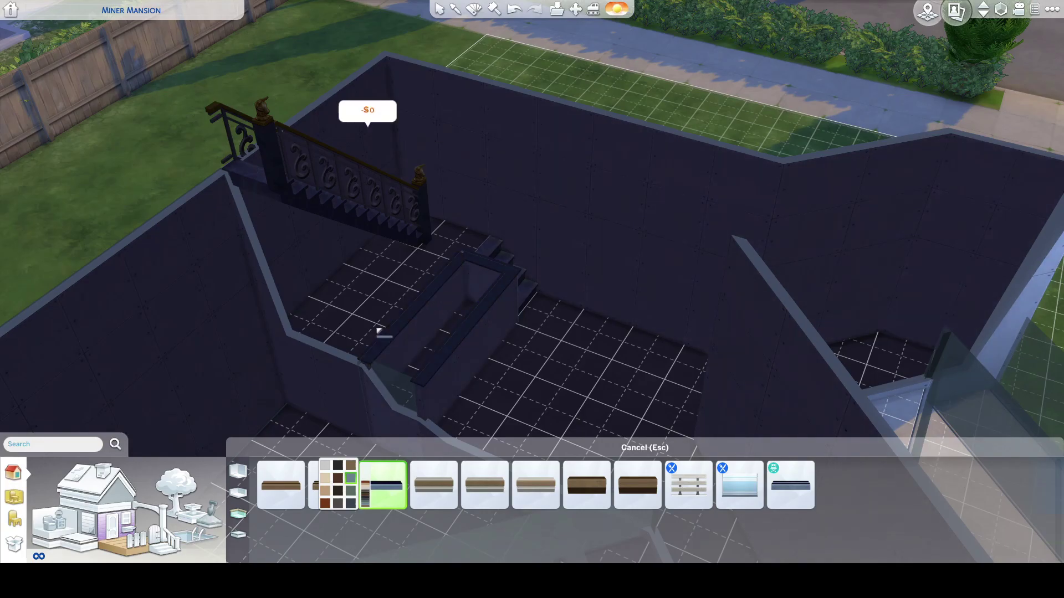
left_click_drag(436, 340, 444, 347)
scroll(463, 247, "up", 3)
left_click_drag(463, 247, 446, 257)
key("e")
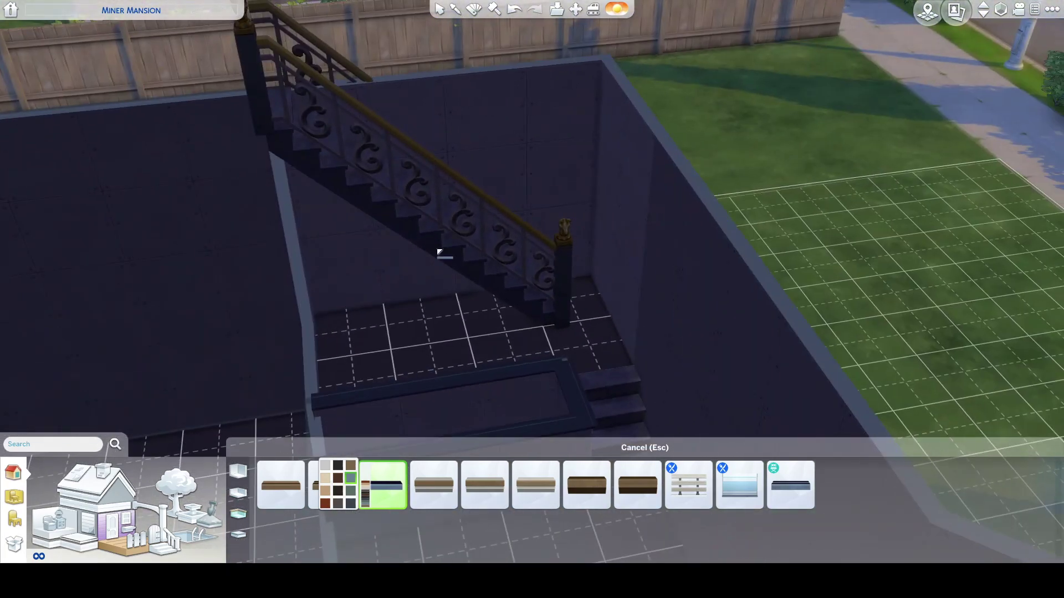
key("Escape")
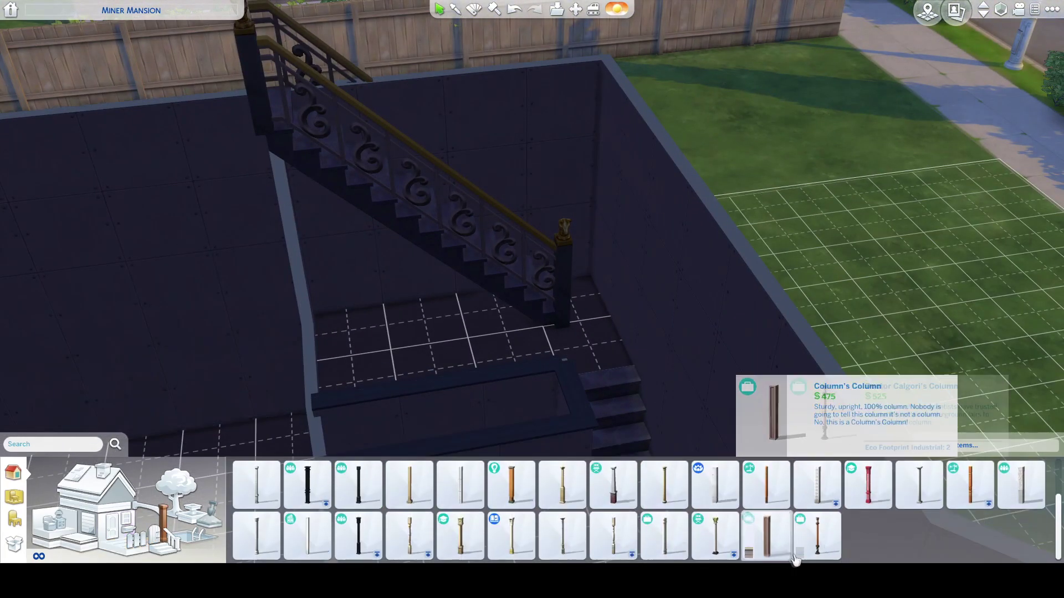
Try a black and gold Frilled-Up Greco-Roman Column on the half-wall corner beside the short stairs
left_click(673, 548)
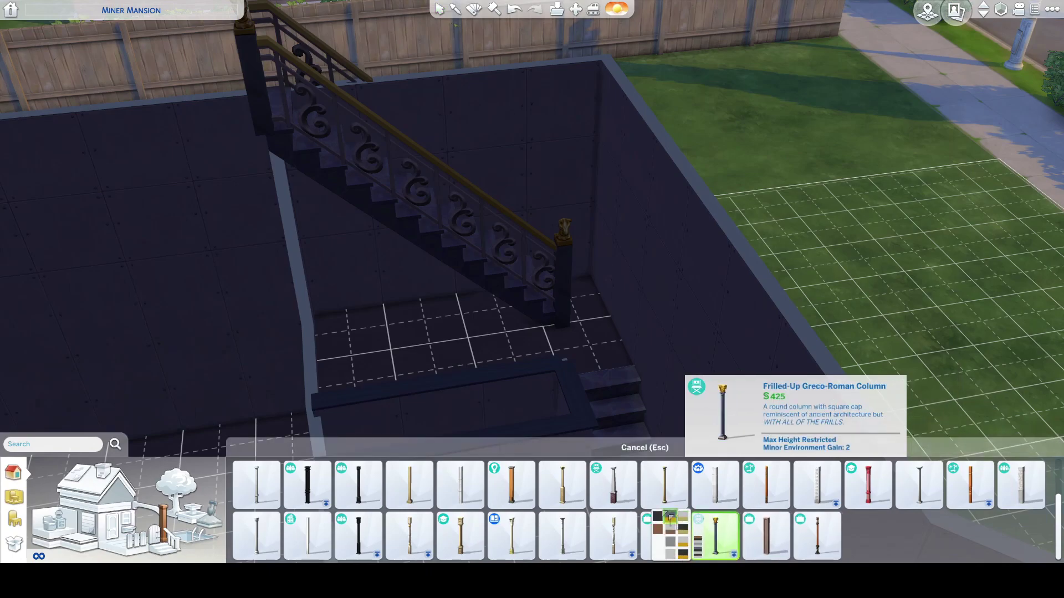
left_click(572, 387)
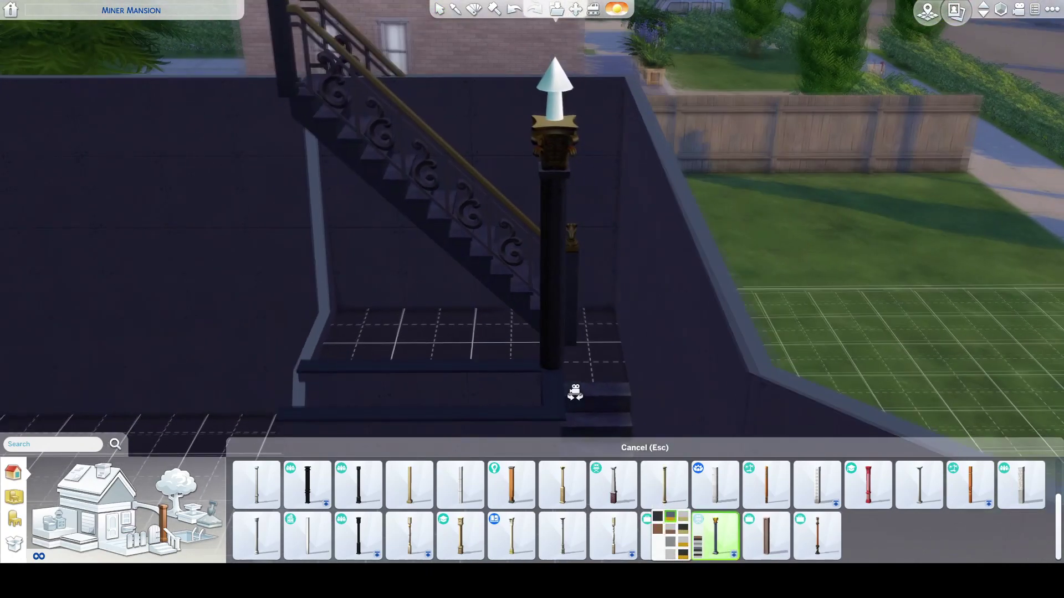
scroll(469, 382, "down", 5)
scroll(450, 394, "up", 2)
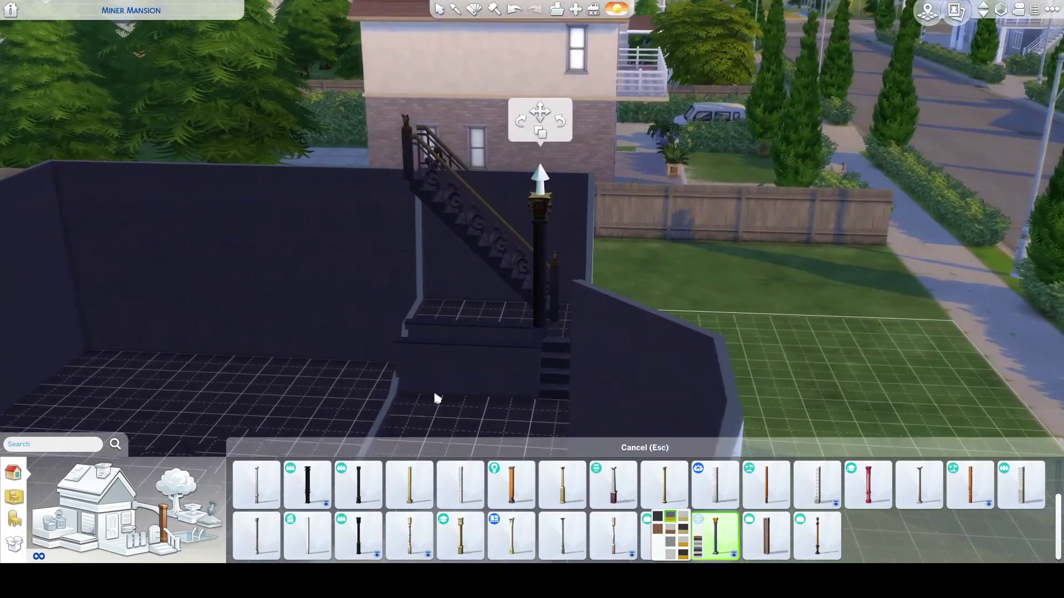
left_click(516, 11)
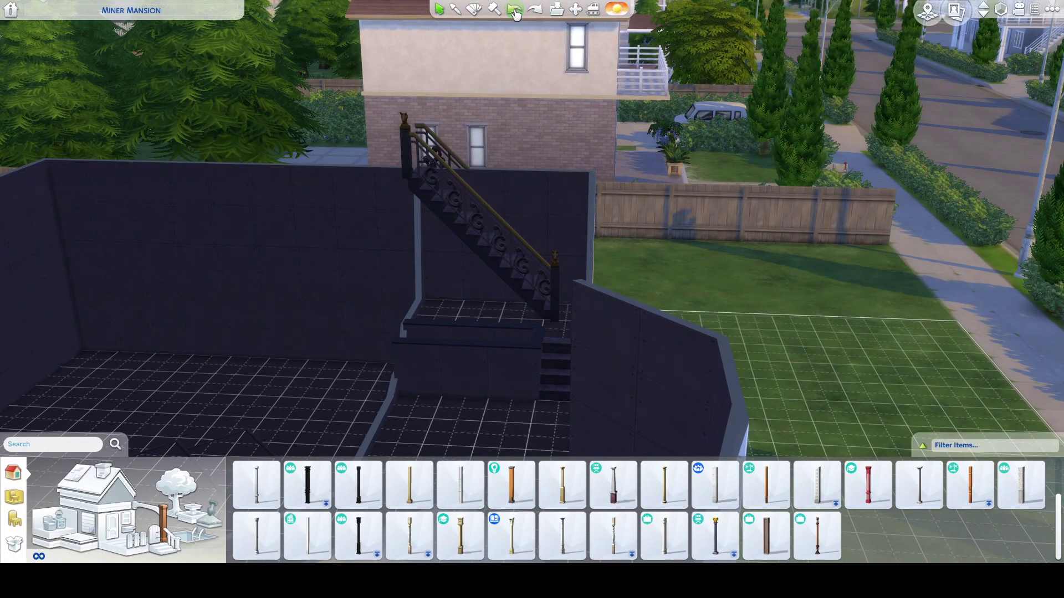
Change the short stairs to the Lit Stairway in the blue light colour
left_click_drag(424, 270, 424, 269)
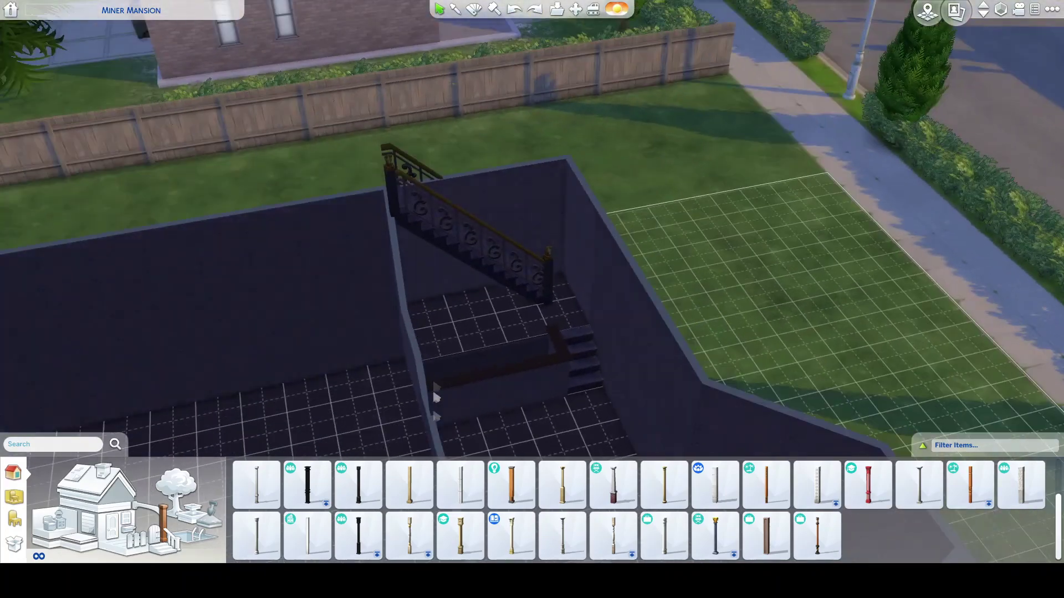
left_click(165, 548)
scroll(416, 426, "up", 3)
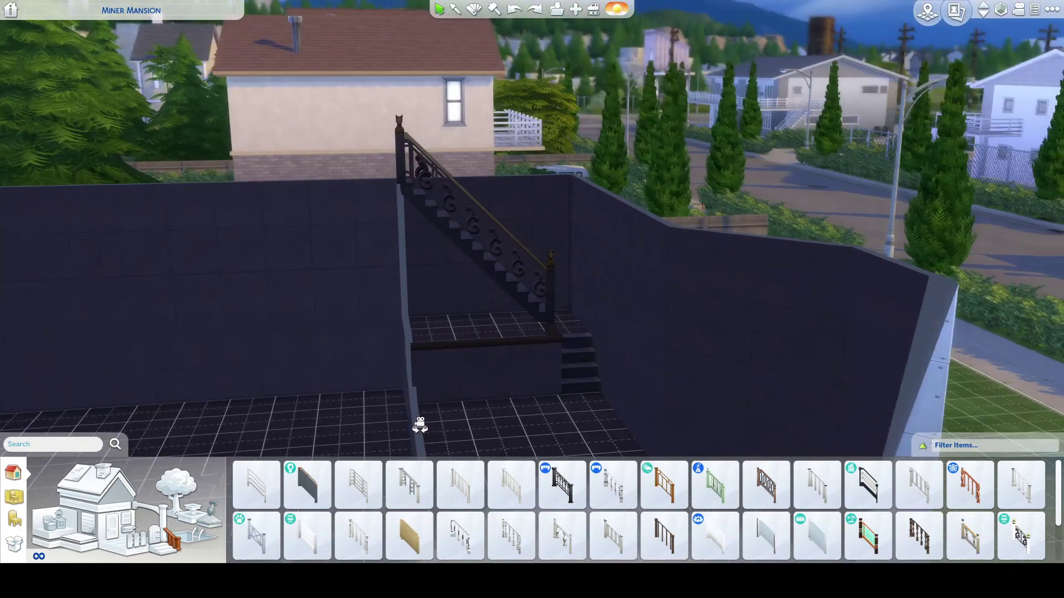
scroll(420, 426, "up", 3)
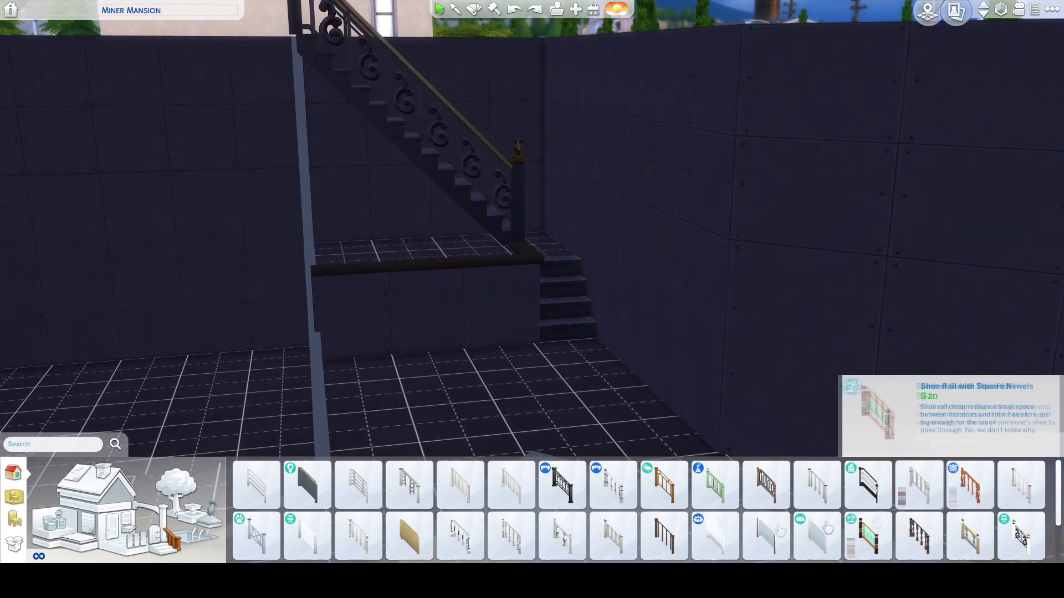
left_click(164, 555)
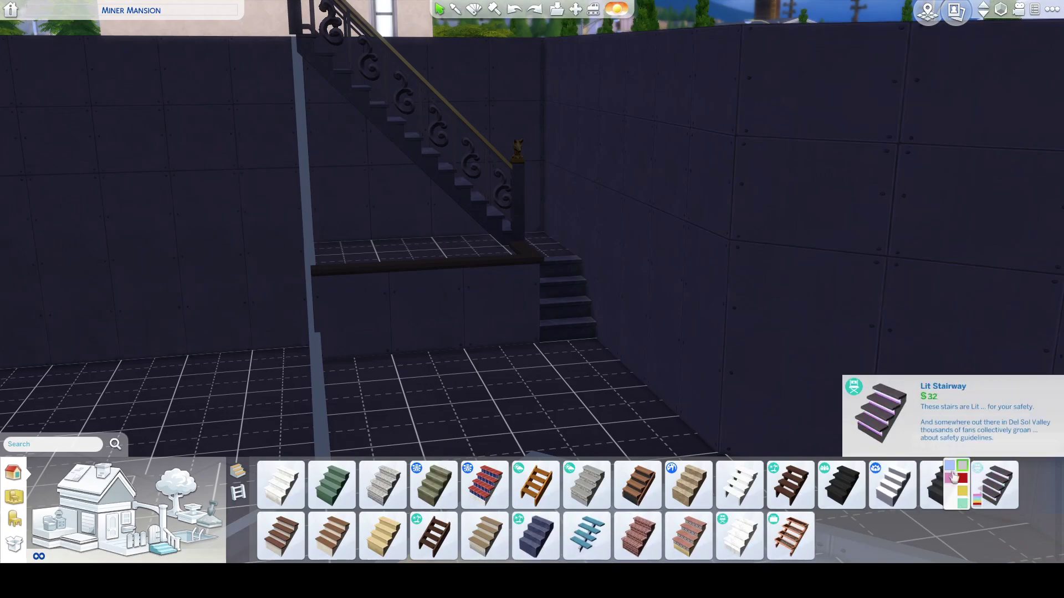
left_click(949, 466)
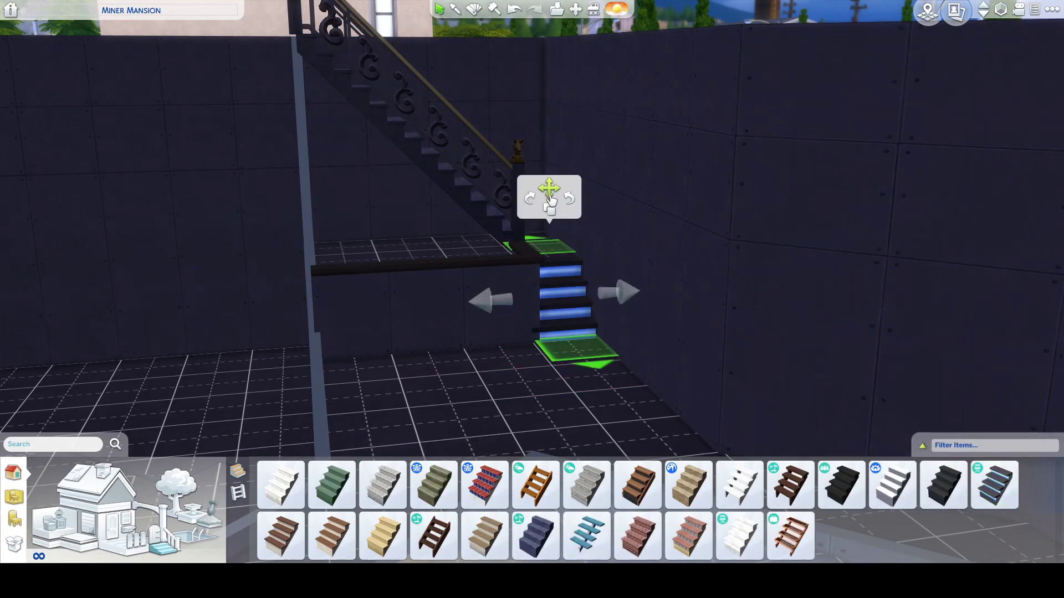
left_click(550, 199)
left_click_drag(389, 140, 729, 220)
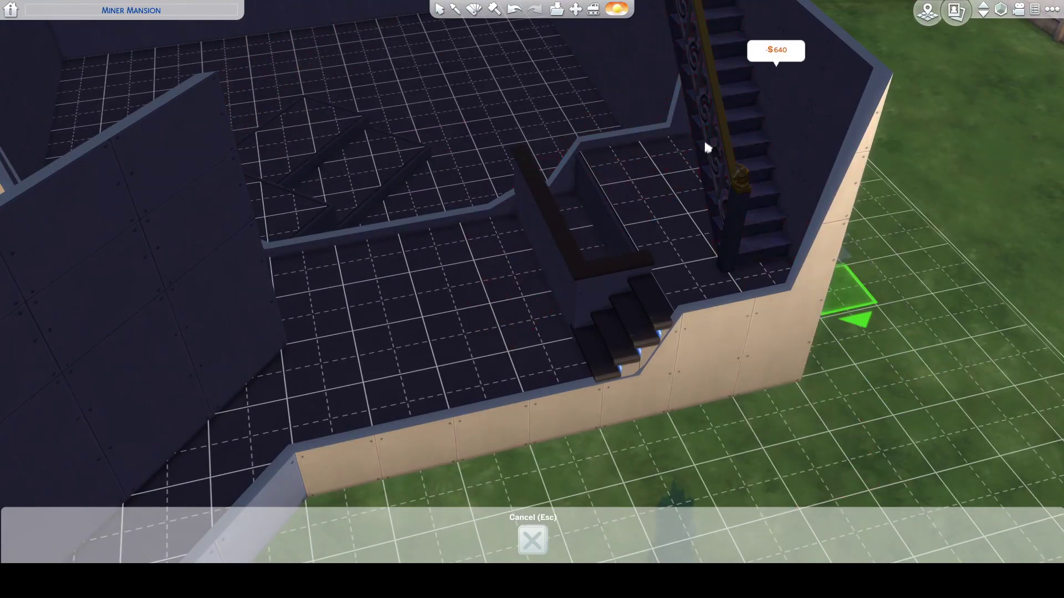
scroll(700, 161, "down", 4)
left_click_drag(694, 178, 608, 195)
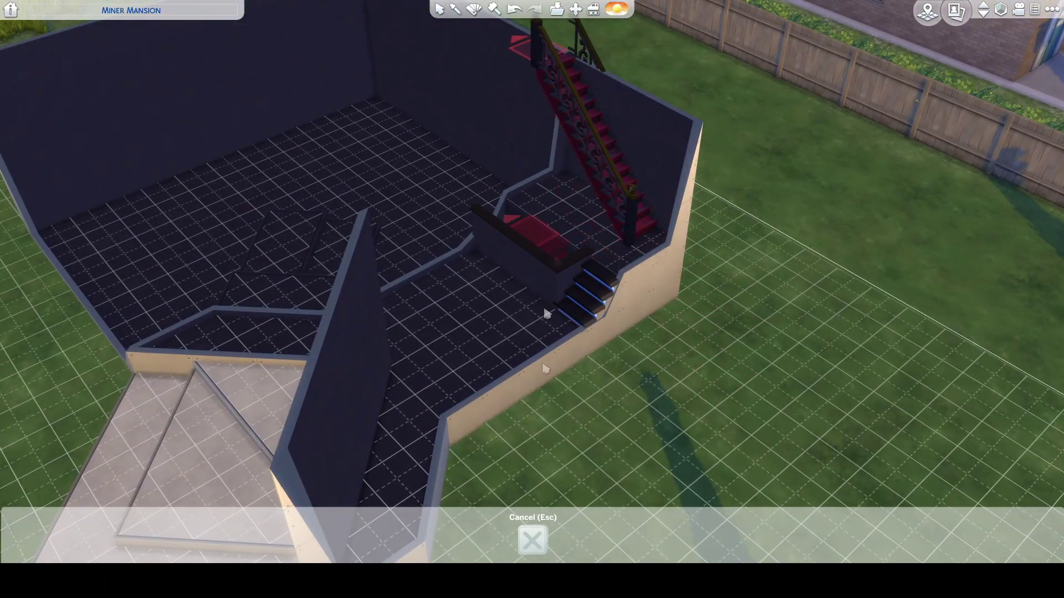
left_click(532, 541)
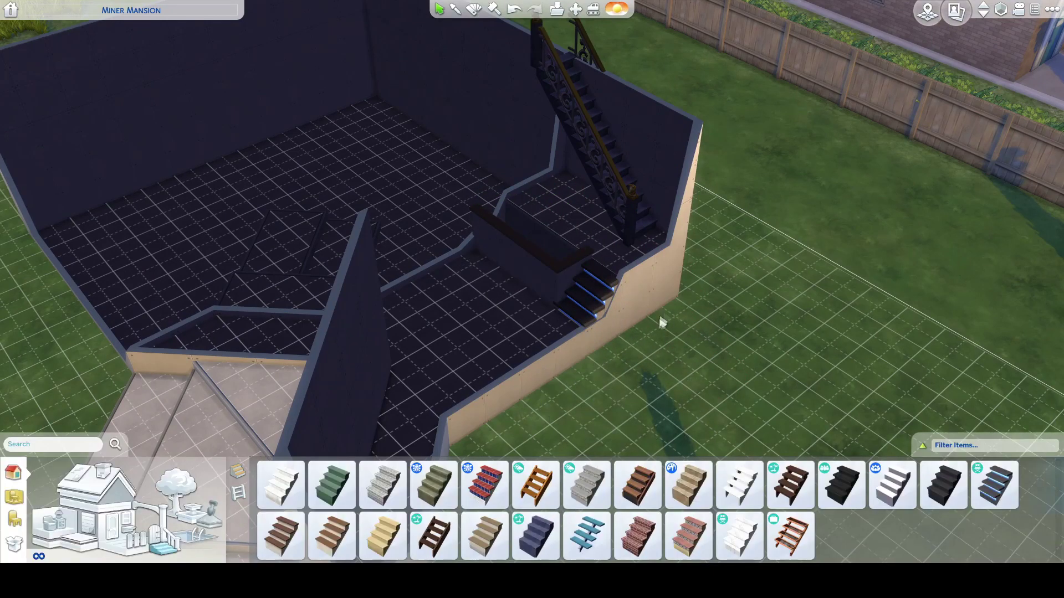
Change the long staircase to the blue Lit Stairway and replace its banister with a blue illuminated glass railing
left_click(952, 503)
left_click(612, 184)
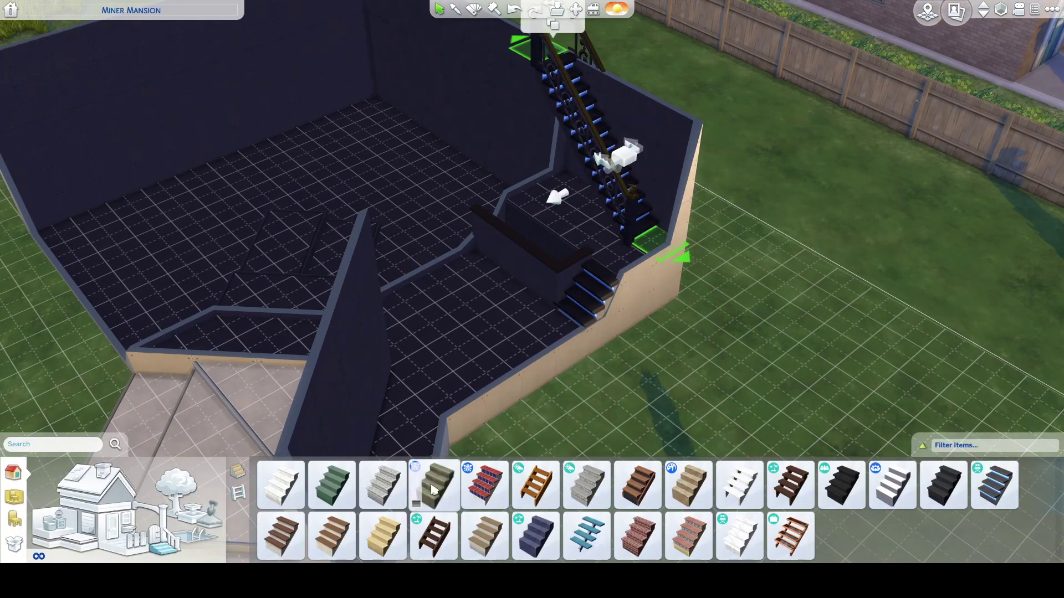
left_click(172, 542)
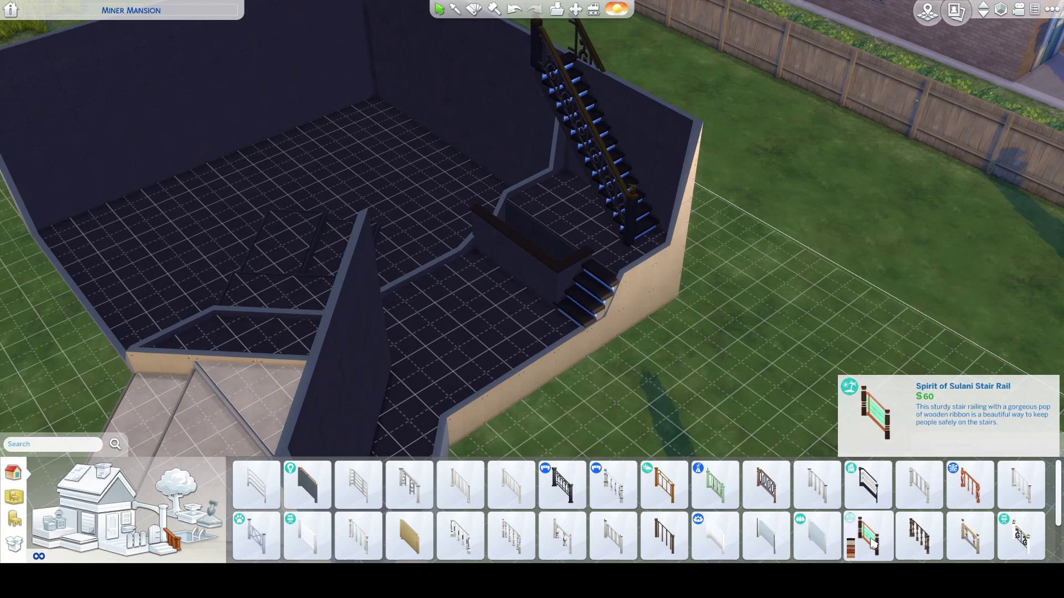
scroll(873, 543, "down", 1)
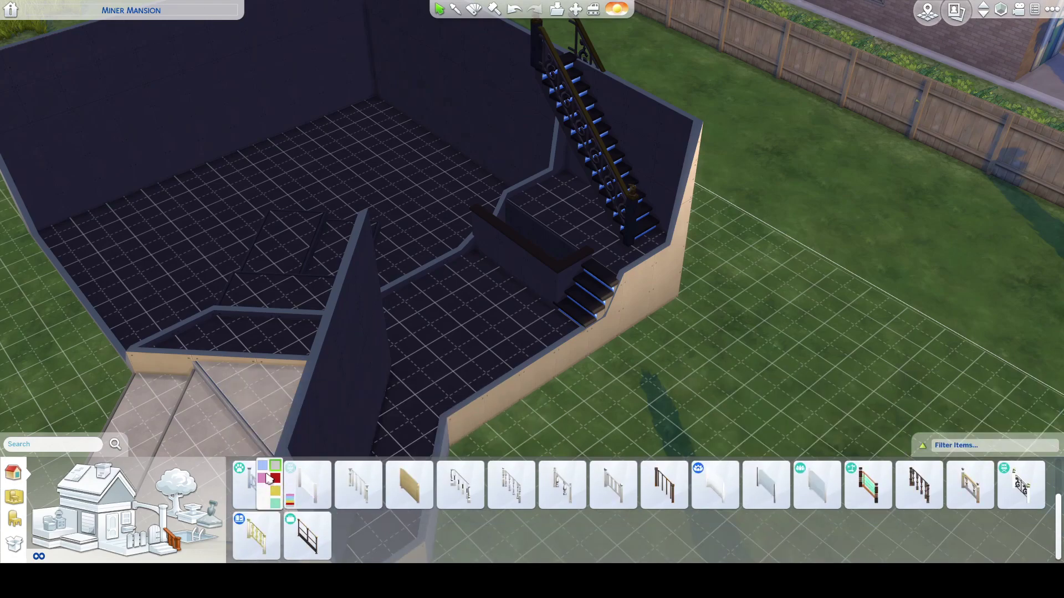
left_click(302, 488)
left_click_drag(543, 280, 542, 281)
scroll(542, 281, "up", 3)
left_click_drag(371, 359, 370, 358)
left_click_drag(560, 368, 576, 344)
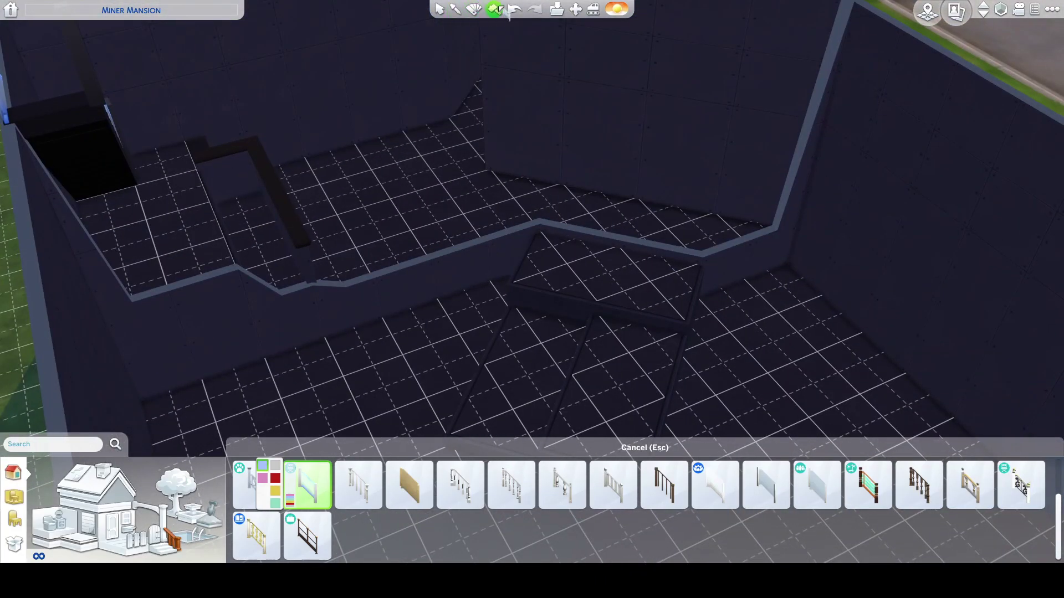
scroll(594, 285, "down", 6)
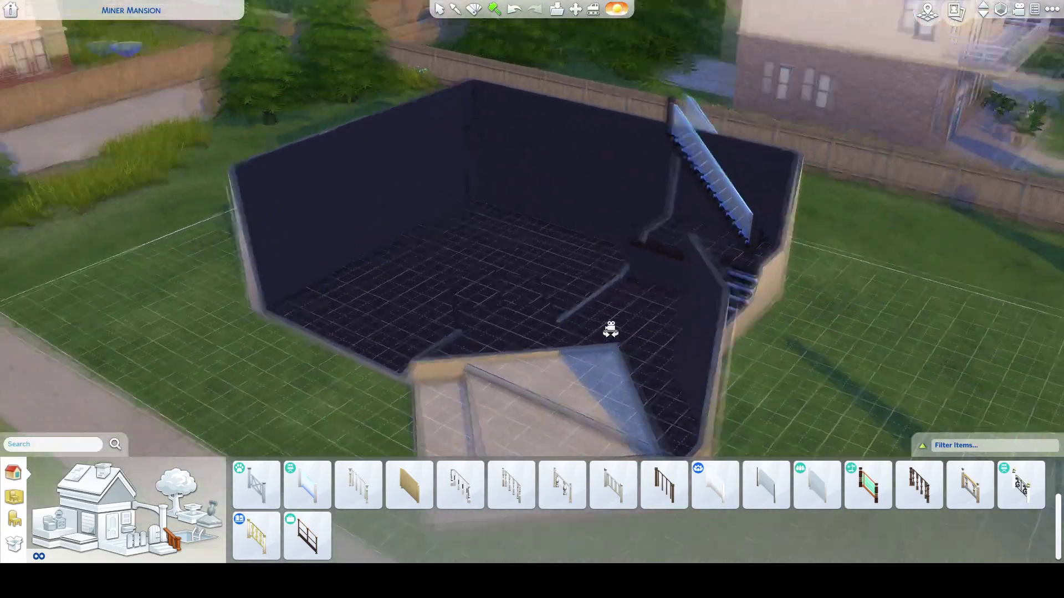
mouse_move(611, 329)
left_mouse_down()
mouse_move(605, 317)
mouse_move(513, 444)
left_mouse_up()
scroll(603, 322, "up", 2)
scroll(603, 321, "up", 3)
scroll(493, 277, "down", 3)
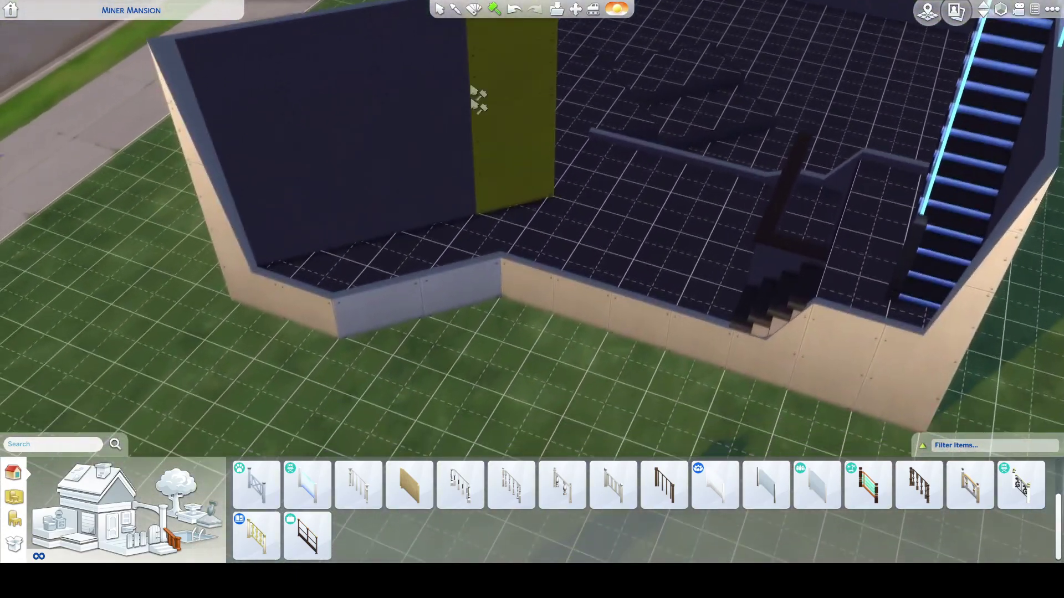
left_click(439, 9)
left_click(439, 262)
scroll(465, 211, "down", 4)
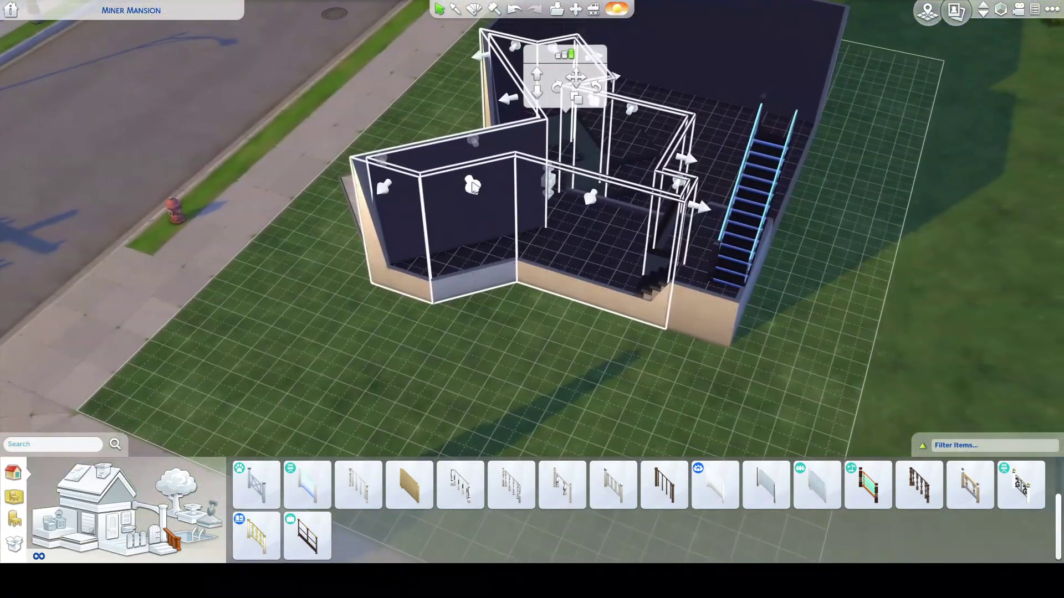
mouse_move(472, 186)
left_mouse_down()
mouse_move(482, 198)
mouse_move(477, 186)
left_mouse_up()
left_click_drag(493, 301, 494, 301)
Draw a short wall and a diagonal wall outside the recessed side beside the entrance, enclosing a small bump-out
left_click(118, 551)
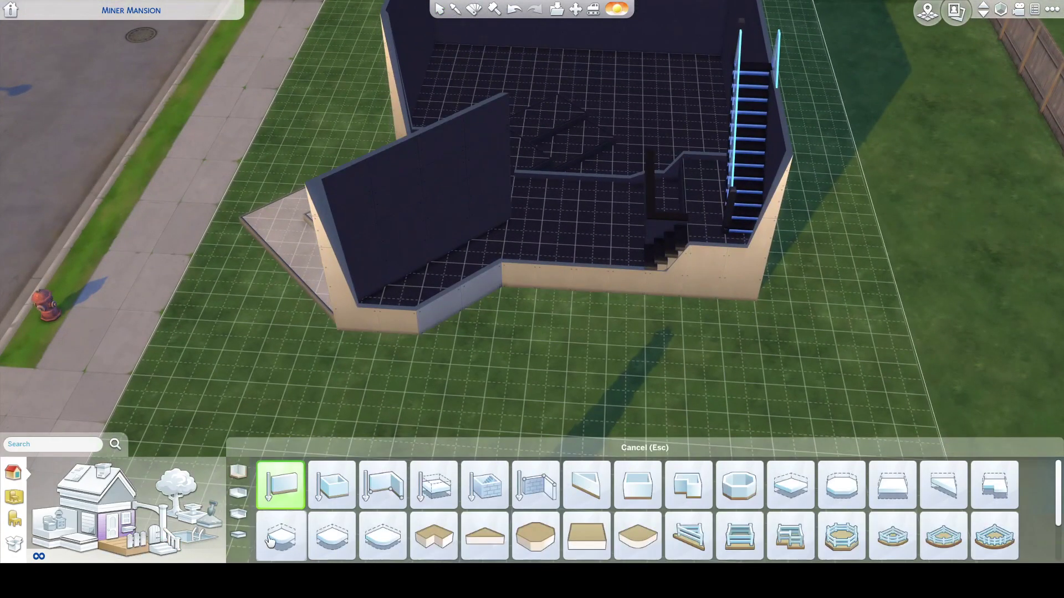
left_click(394, 498)
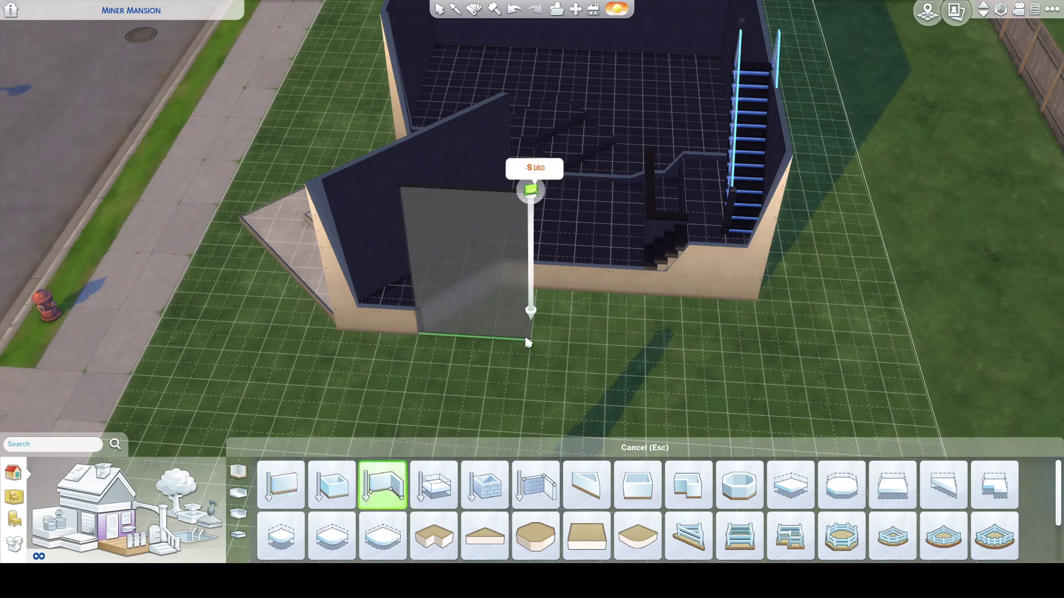
left_click(462, 332)
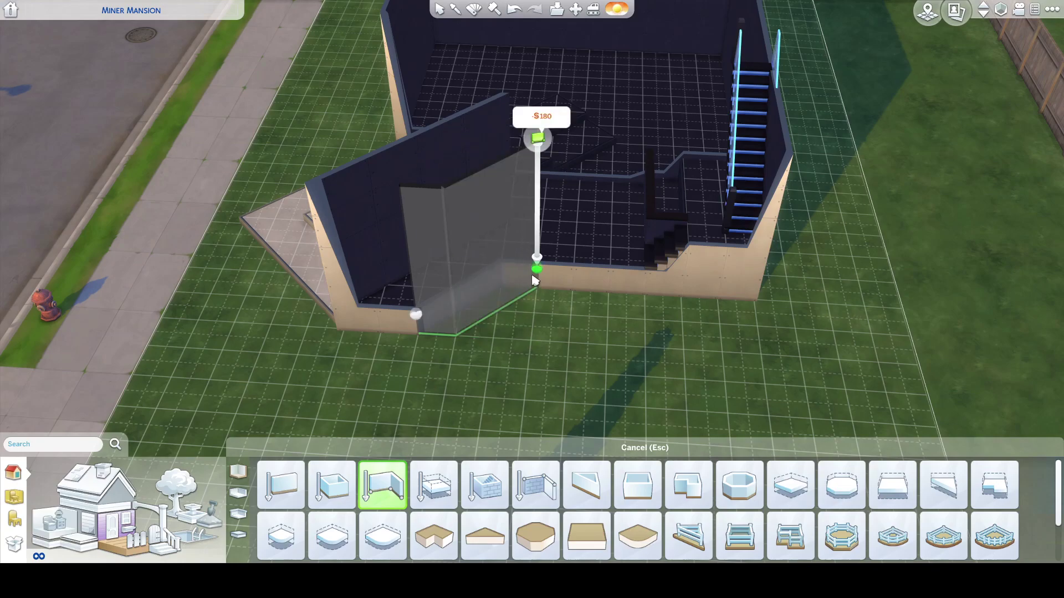
left_click(535, 281)
left_click_drag(582, 370, 582, 370)
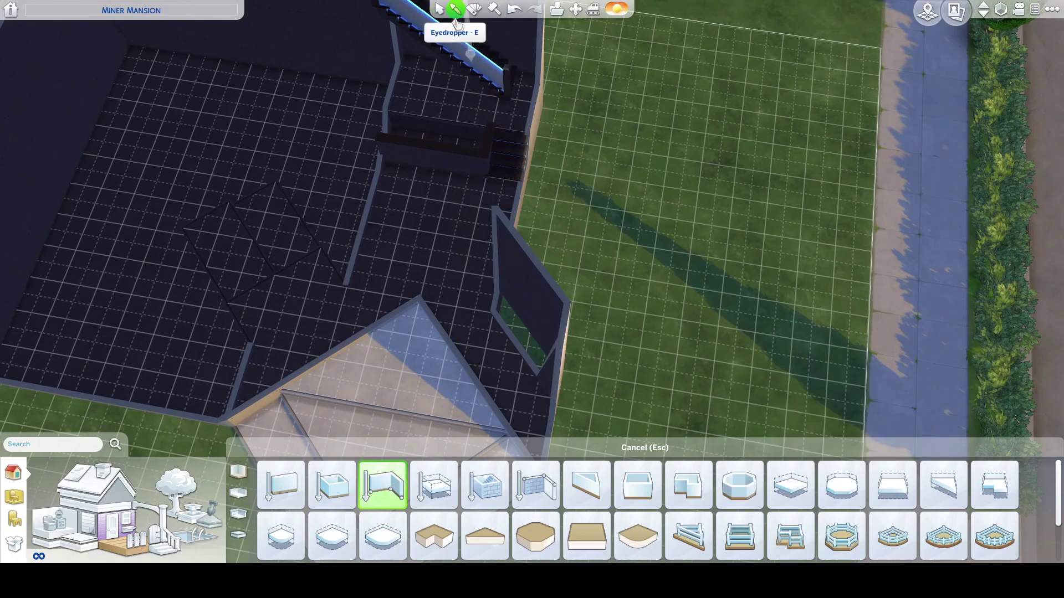
left_click(281, 485)
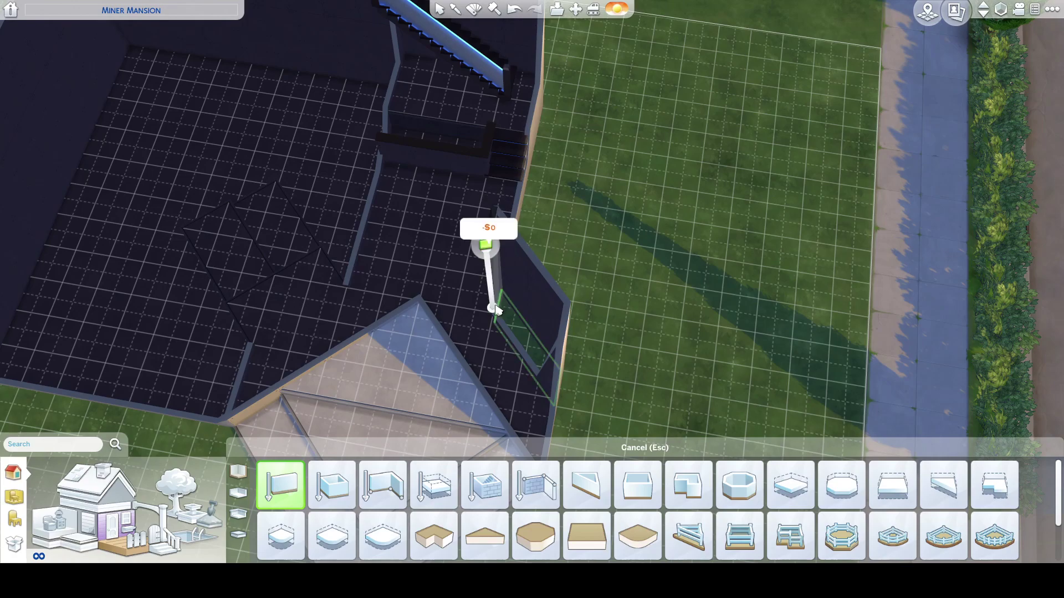
left_click_drag(546, 352, 545, 352)
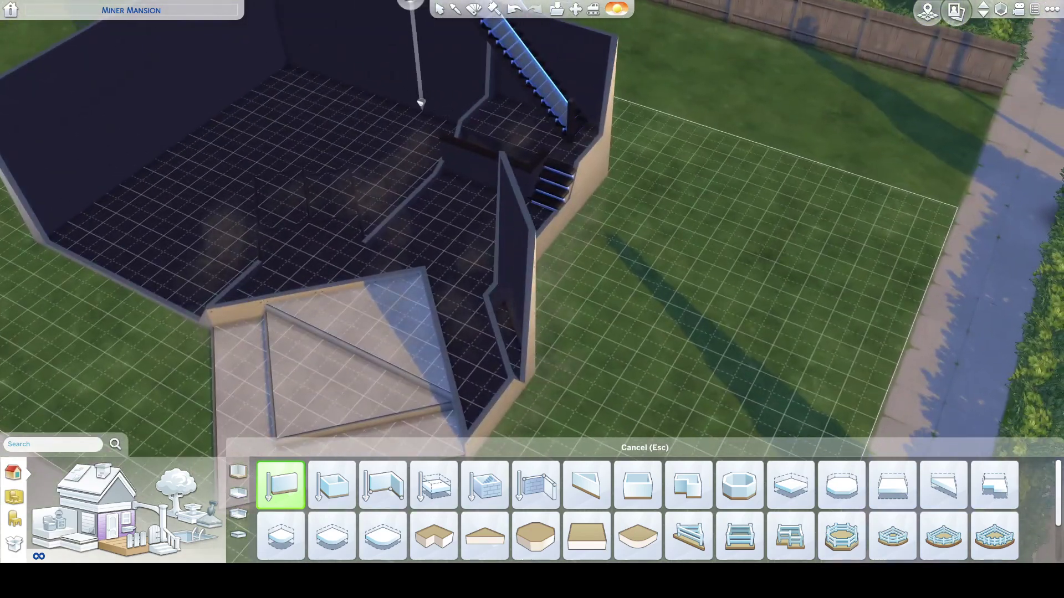
Raise the floor of the new bump-out and knock out the old walls separating it from the adjoining room
left_click(439, 10)
left_click(511, 342)
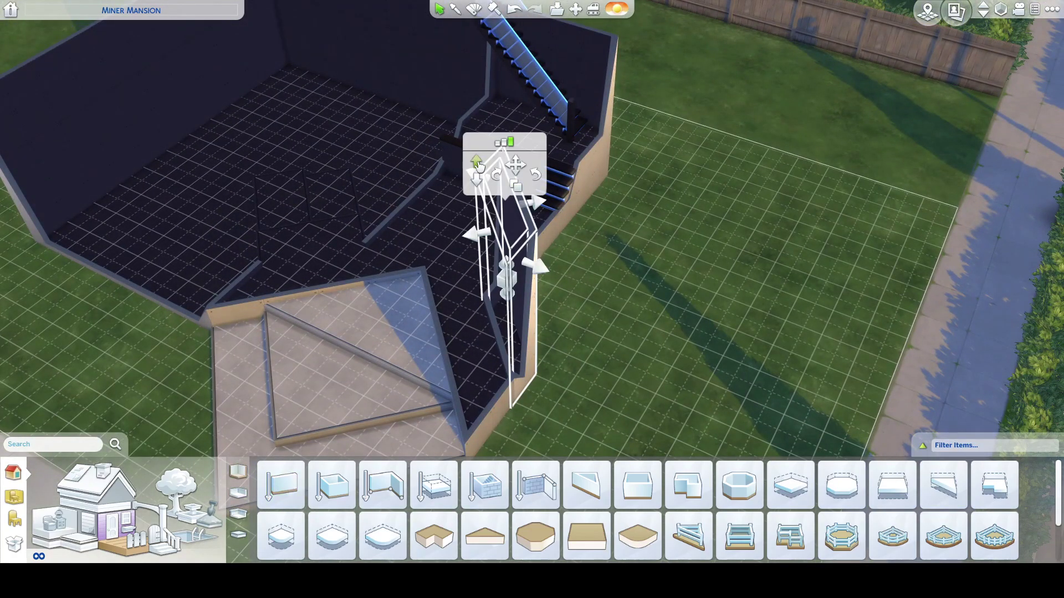
left_click_drag(698, 302, 699, 302)
left_click(494, 9)
left_click(517, 321)
left_click(571, 341)
left_click_drag(448, 303, 448, 304)
left_click_drag(372, 317, 506, 323)
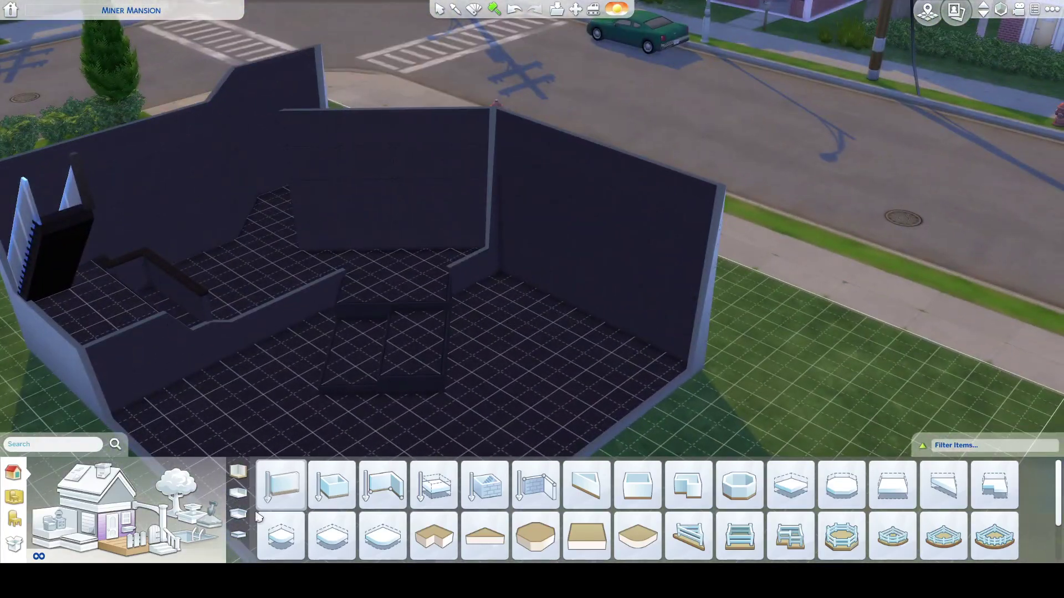
Try replacing the short interior wall beside the inner platforms with a half wall, comparing heights and choosing Medium Half Wall (2.0)
left_click(281, 490)
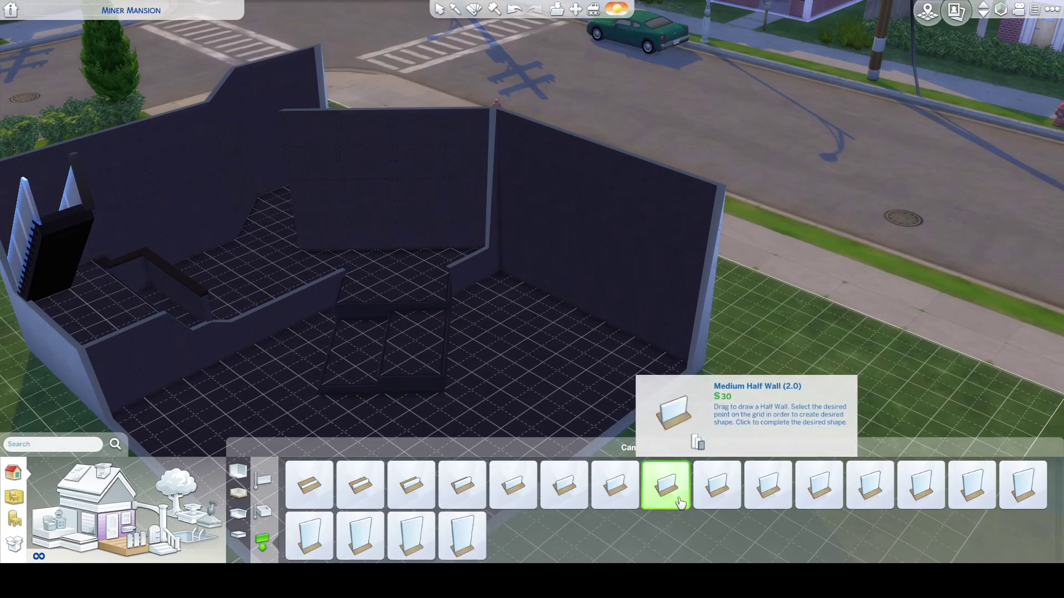
left_click(726, 501)
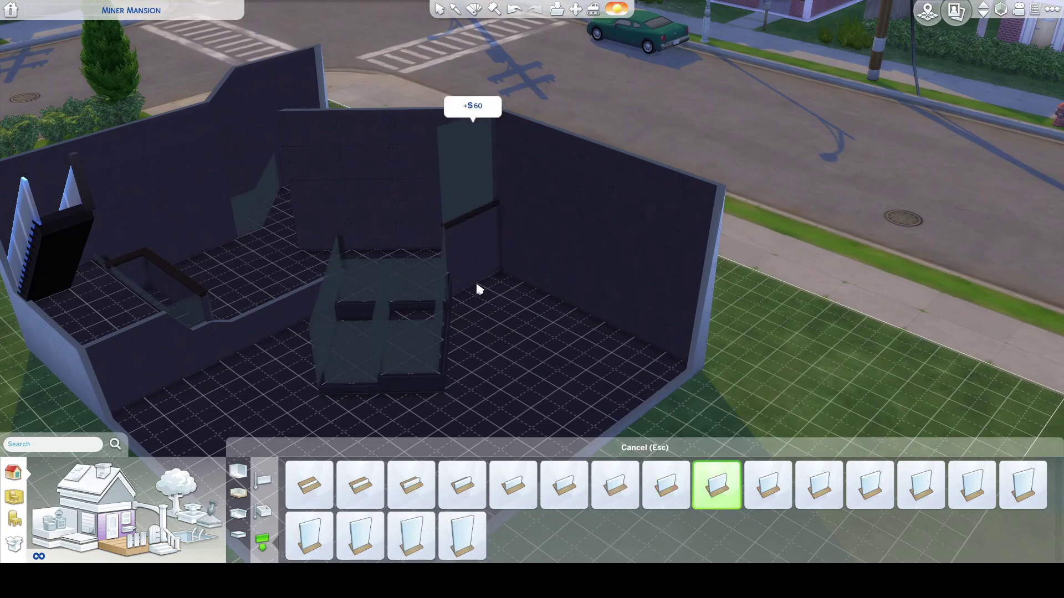
mouse_move(476, 284)
left_mouse_down()
mouse_move(484, 293)
mouse_move(482, 280)
left_mouse_up()
scroll(482, 280, "up", 3)
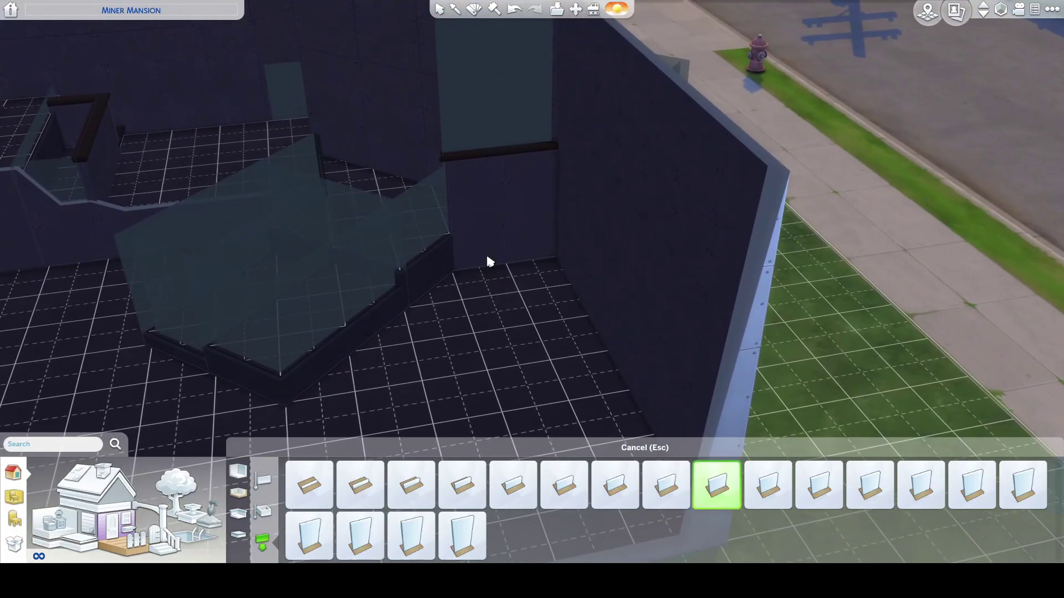
left_click(768, 486)
left_click(722, 481)
left_click(667, 491)
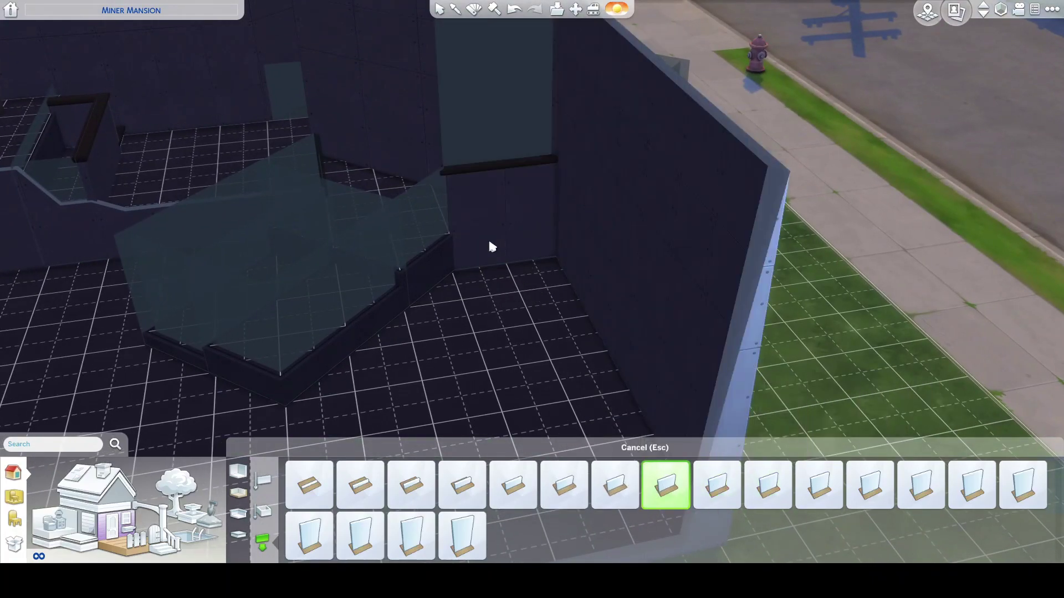
Try enclosing the stepped inner platforms with Medium Half Wall (2.0) sections
mouse_move(451, 269)
left_mouse_down()
mouse_move(407, 307)
mouse_move(425, 325)
mouse_move(442, 441)
mouse_move(516, 356)
left_mouse_up()
left_click(390, 318)
left_click(515, 356)
left_click(449, 379)
left_click_drag(594, 369, 593, 368)
key("period")
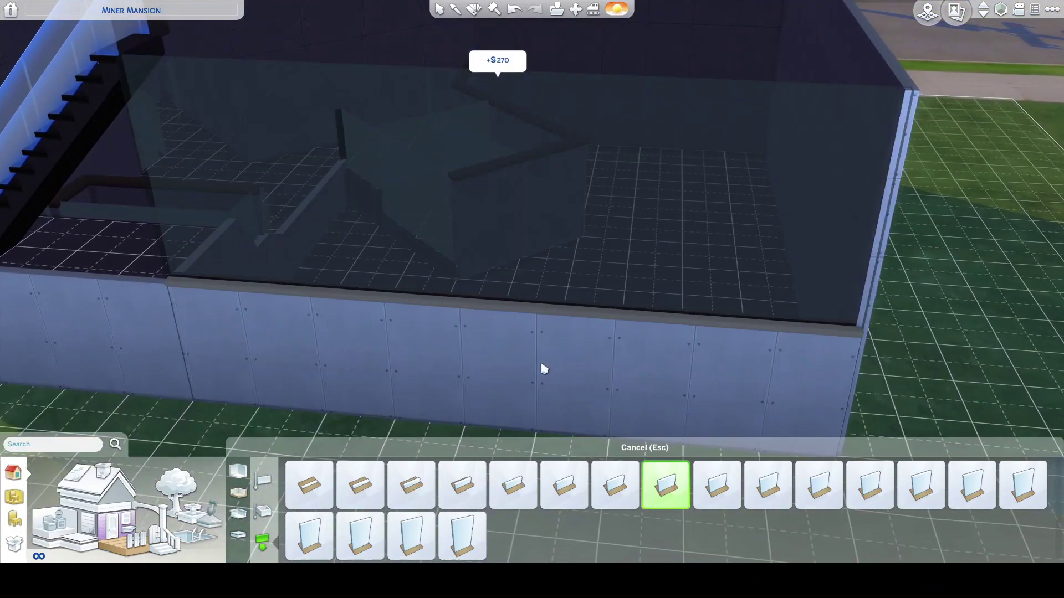
left_click_drag(505, 312, 506, 312)
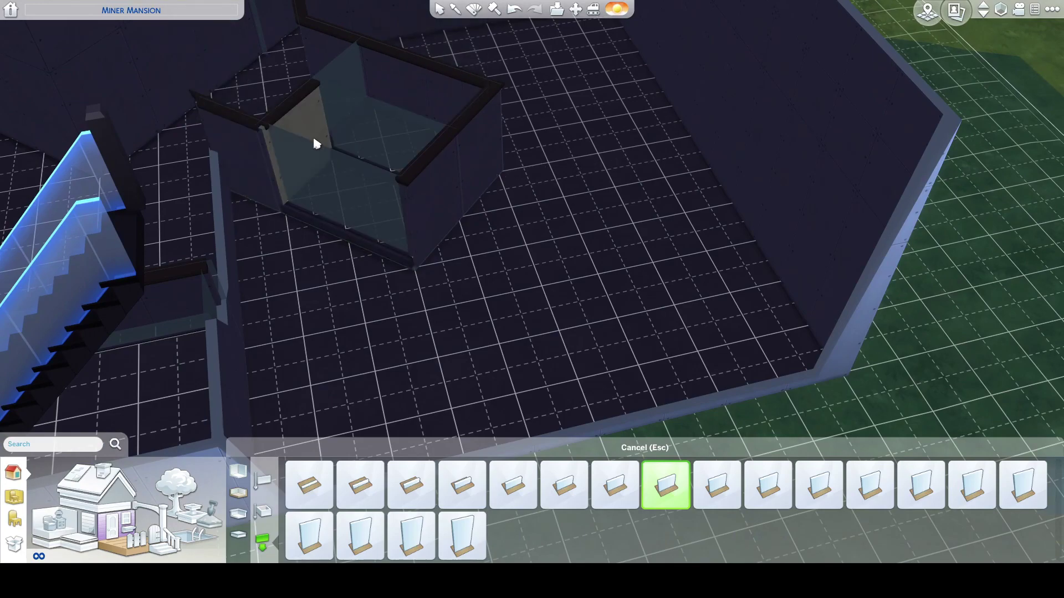
Undo the half walls added around and beside the inner platforms
scroll(477, 311, "down", 3)
left_click_drag(477, 311, 477, 311)
scroll(620, 192, "up", 3)
left_click_drag(620, 192, 620, 192)
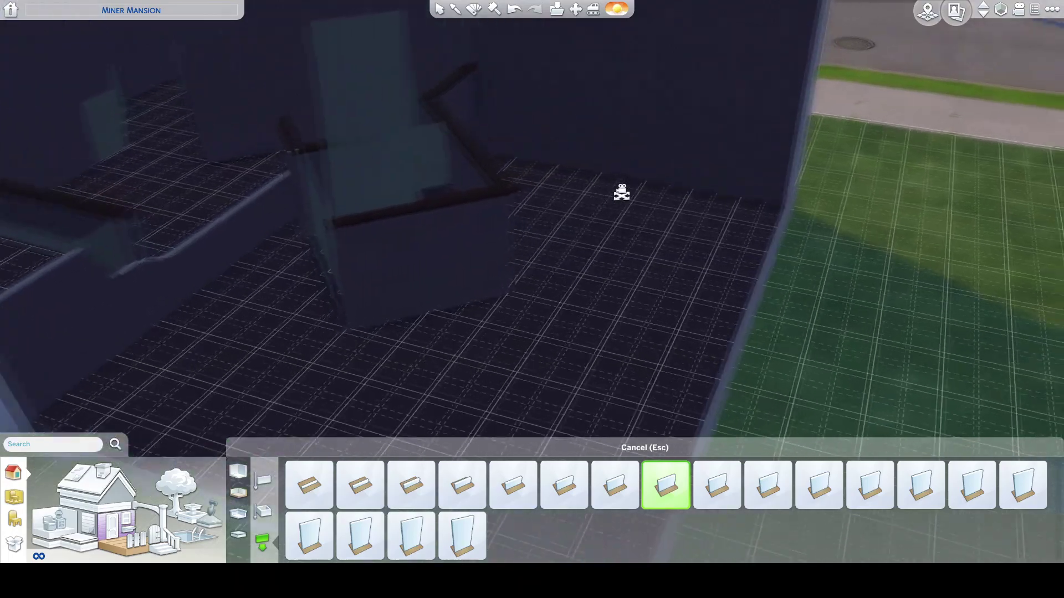
left_click_drag(539, 248, 539, 249)
scroll(538, 248, "down", 5)
left_click_drag(620, 221, 620, 221)
left_click(516, 10)
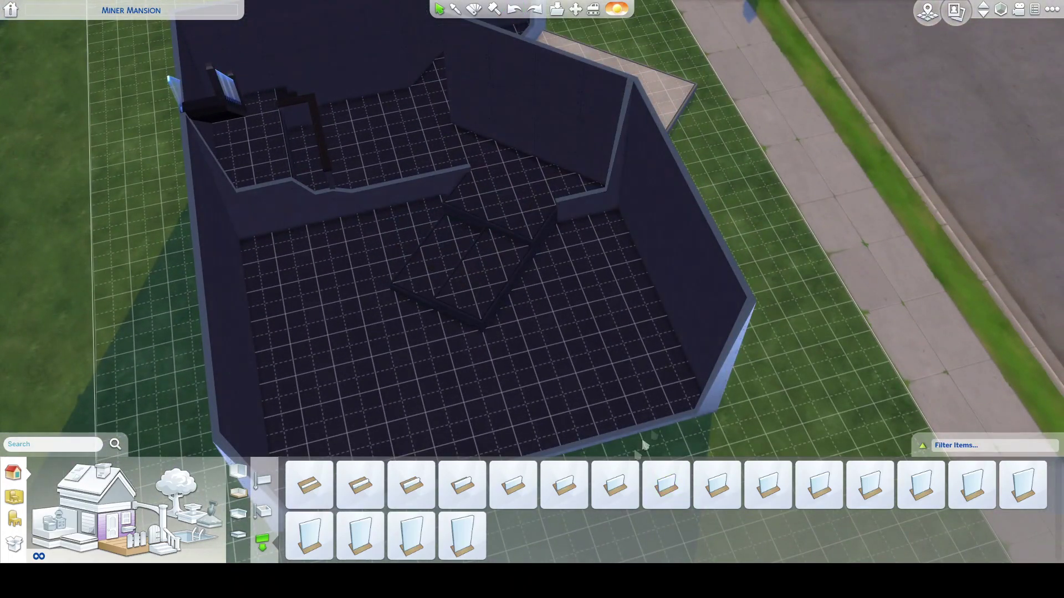
Add half walls along the open sides of the stepped inner platforms
left_click(615, 485)
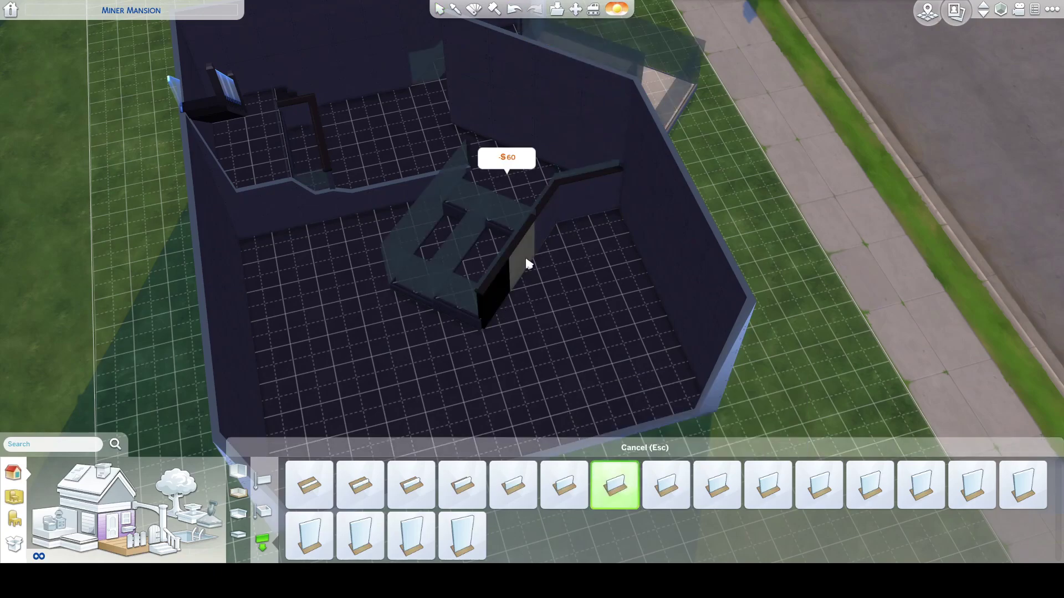
left_click(492, 314)
left_click_drag(614, 367, 534, 415)
left_click(373, 283)
left_click(375, 281)
left_click_drag(361, 329, 510, 343)
key("e")
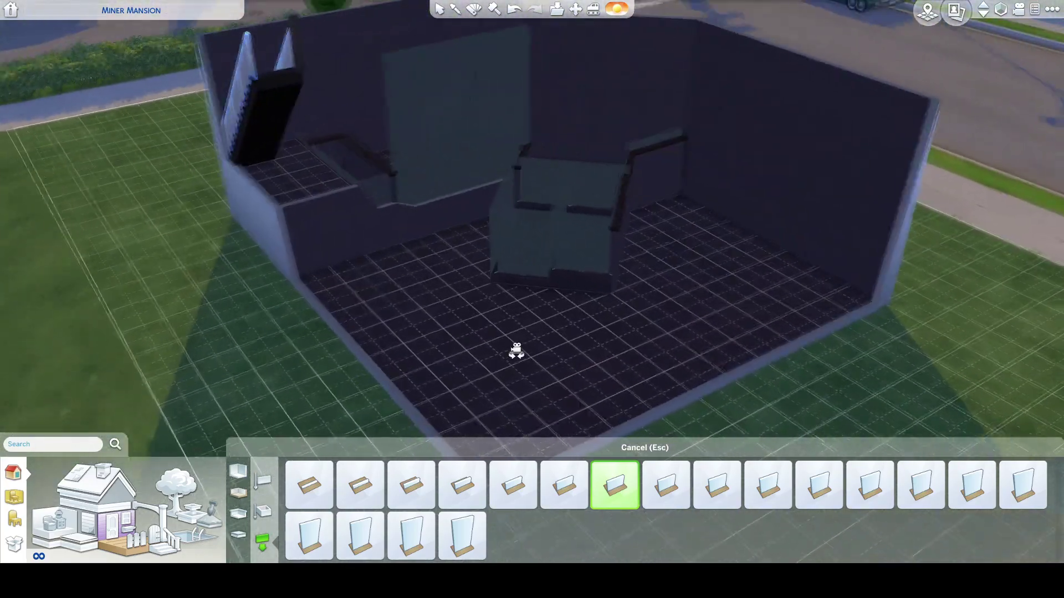
key("e")
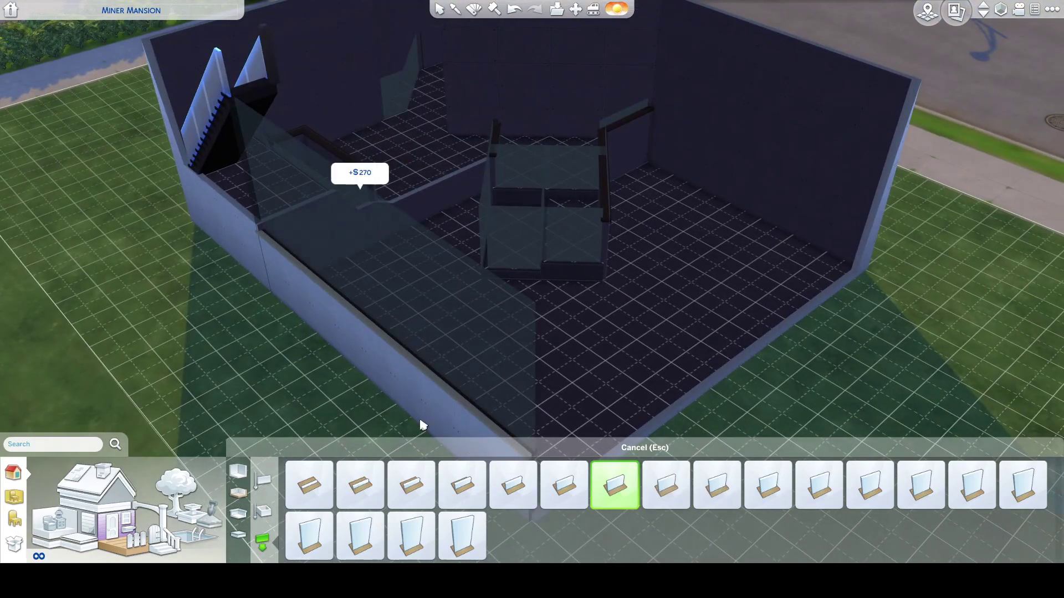
Try placing a square platform beside the exterior wall of the large room and stretching it along that wall
left_click(241, 518)
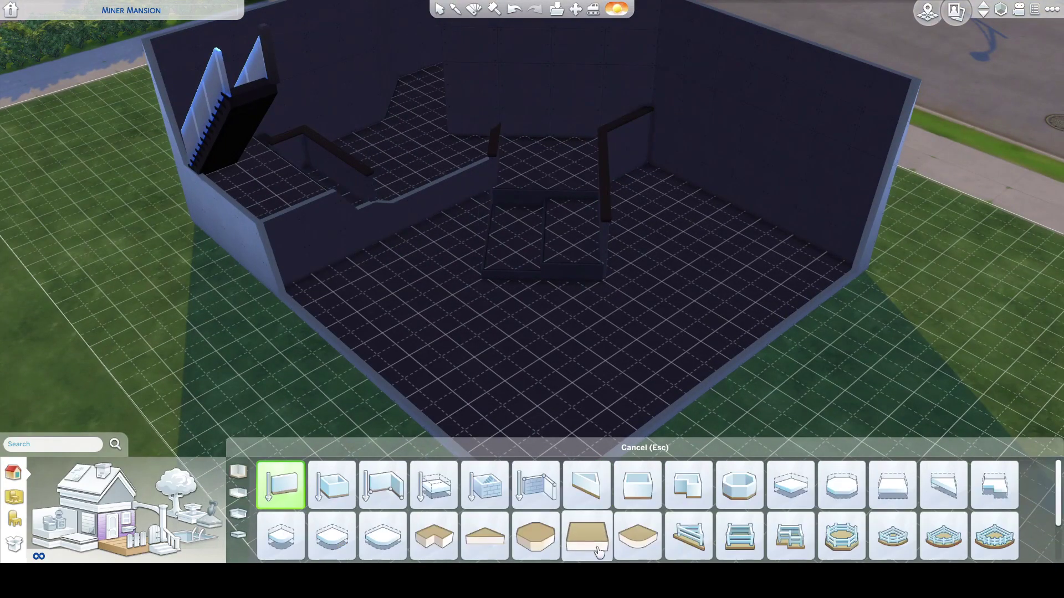
left_click(791, 488)
key("s")
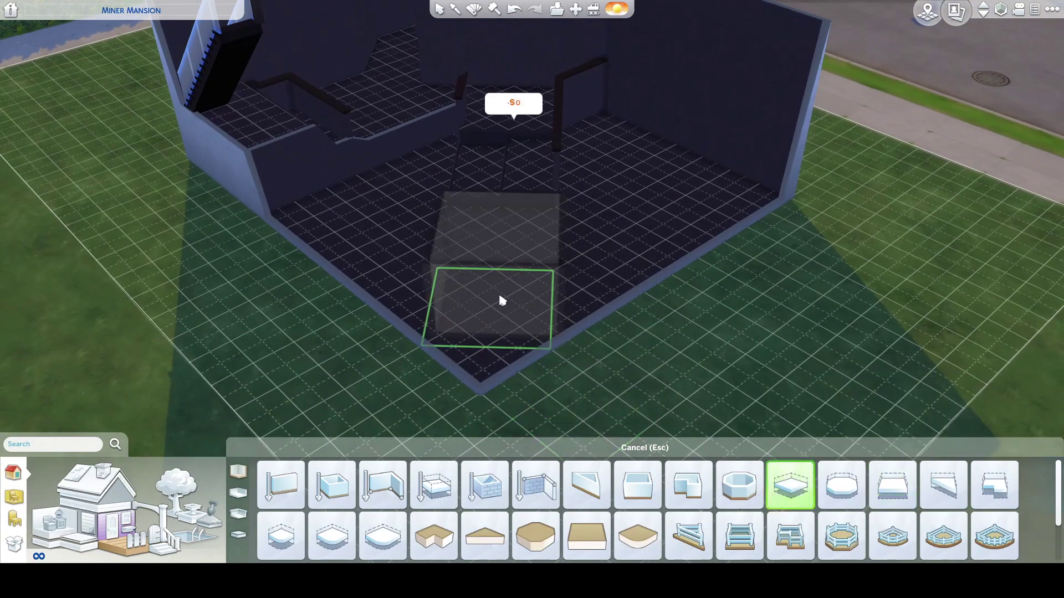
left_click(892, 487)
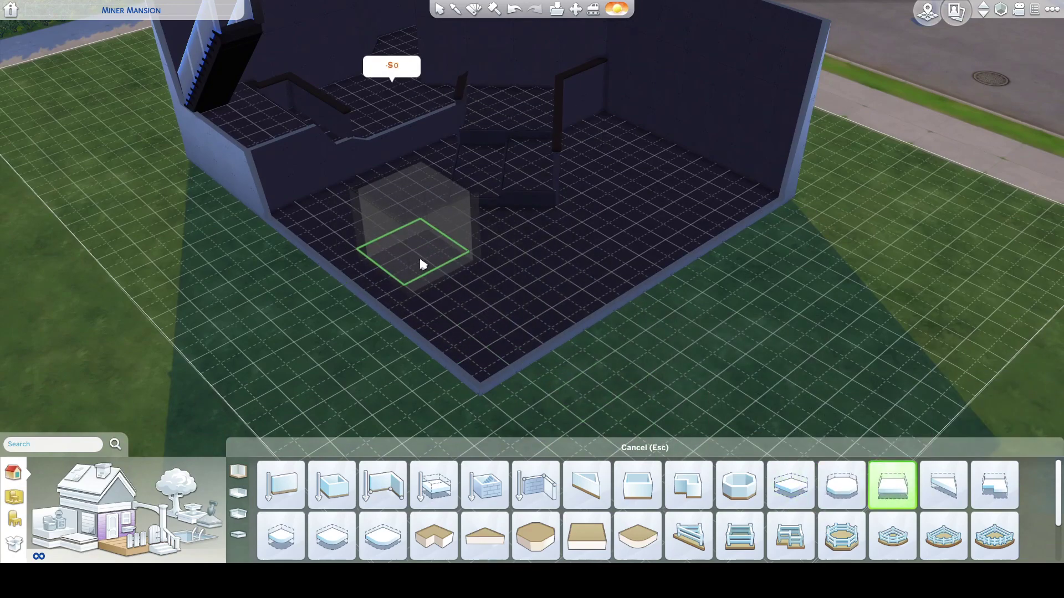
key("Escape")
left_click(420, 262)
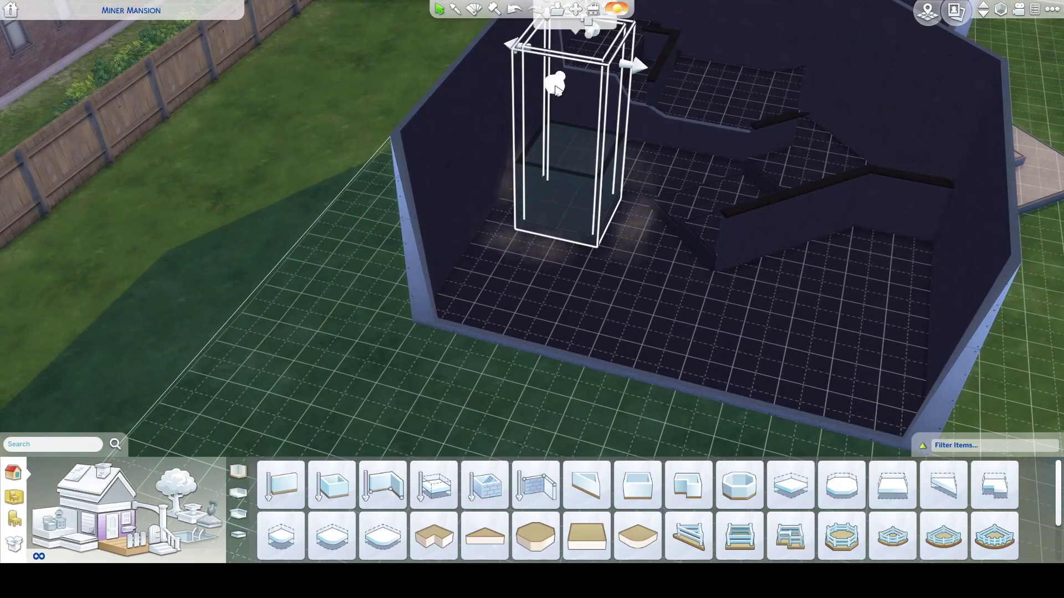
left_click_drag(540, 161, 523, 187)
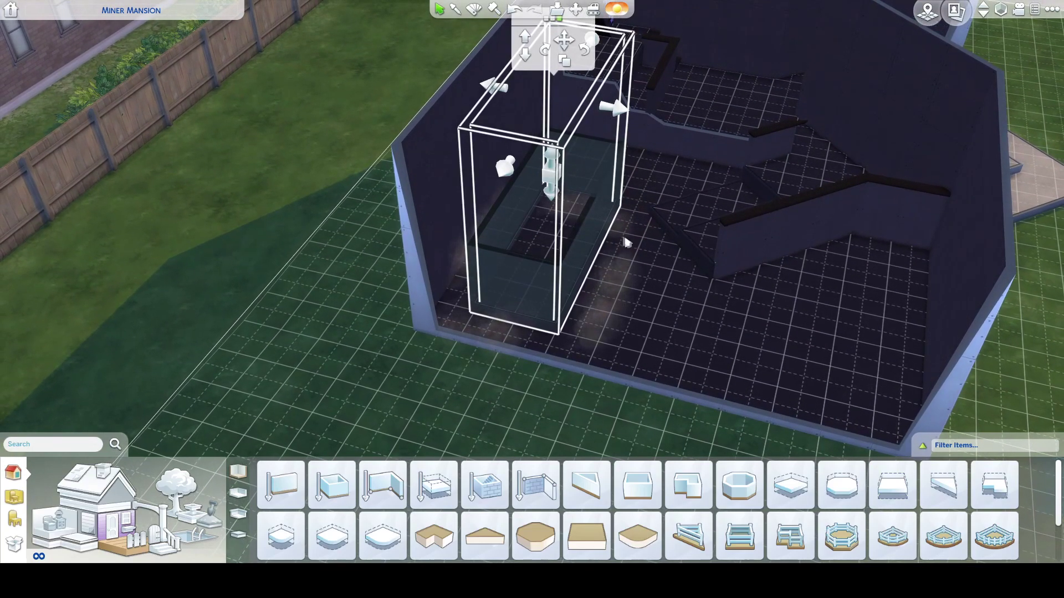
left_click_drag(613, 233, 601, 255)
Try adding another square platform next to the first one and reshaping them together in the room's corner
left_click(893, 486)
left_click(614, 334)
left_click_drag(614, 333, 663, 359)
left_click(677, 49)
key("q")
left_click_drag(749, 210, 705, 213)
left_click_drag(719, 283, 618, 289)
left_click(441, 109)
left_click_drag(537, 285, 540, 288)
left_click_drag(432, 360, 470, 302)
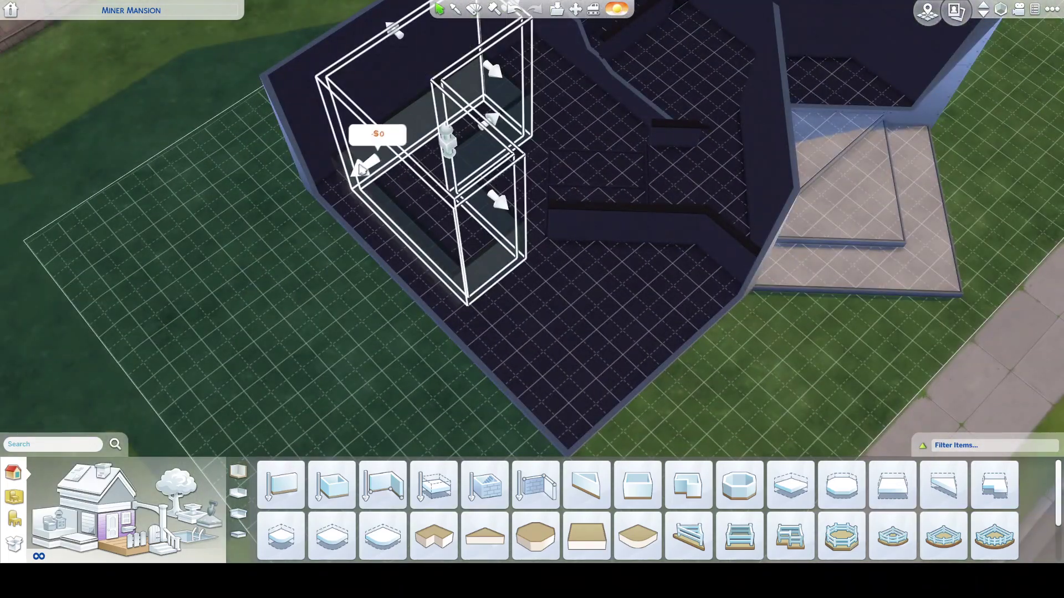
left_click_drag(359, 164, 347, 168)
key("Escape")
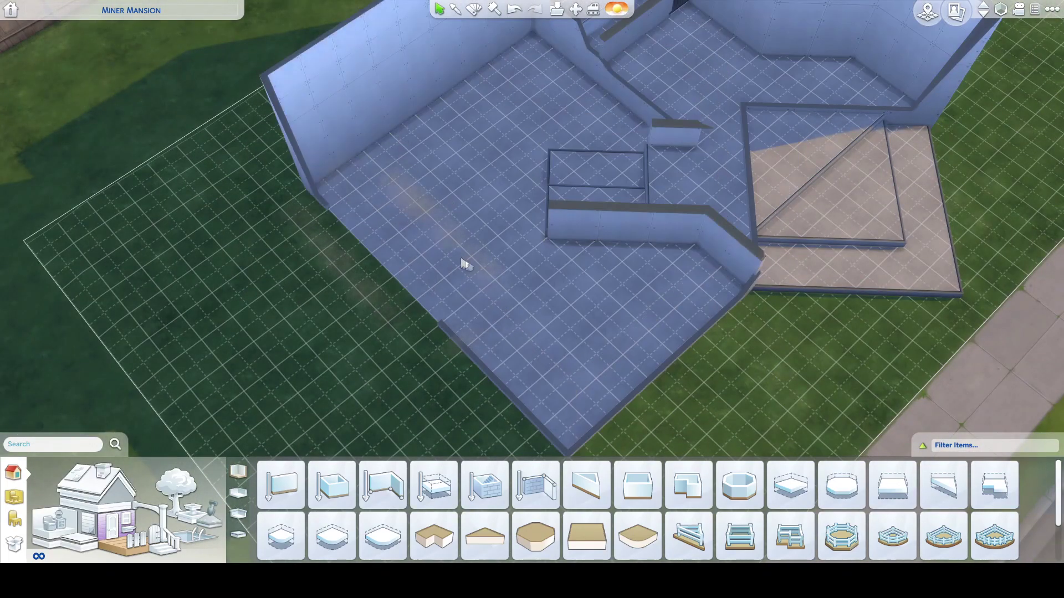
Undo the additional platform and its reshaping in the large room
left_click(514, 10)
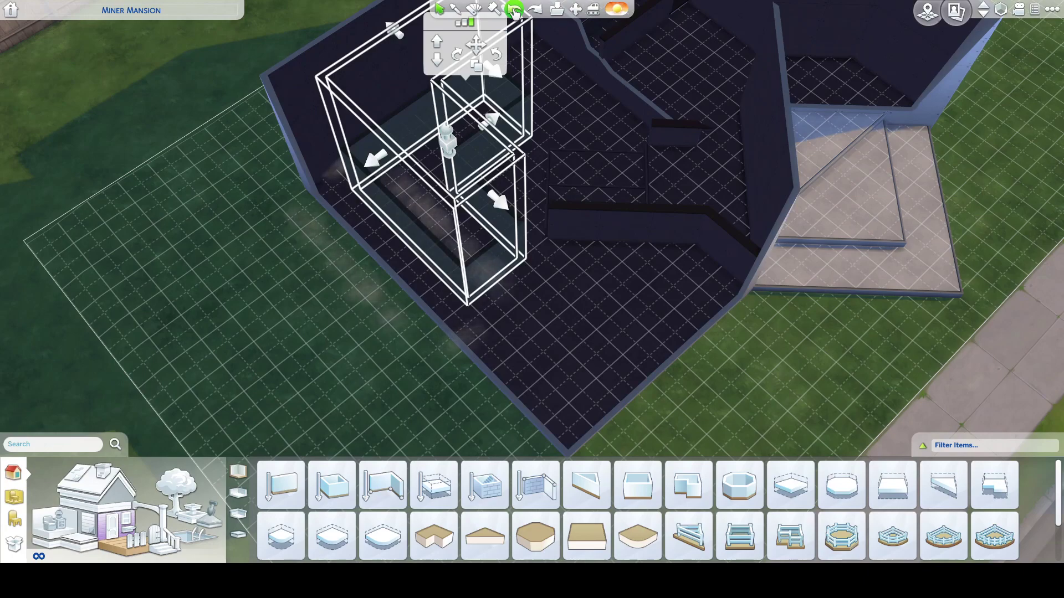
left_click(515, 13)
left_click(515, 13)
left_click(515, 13)
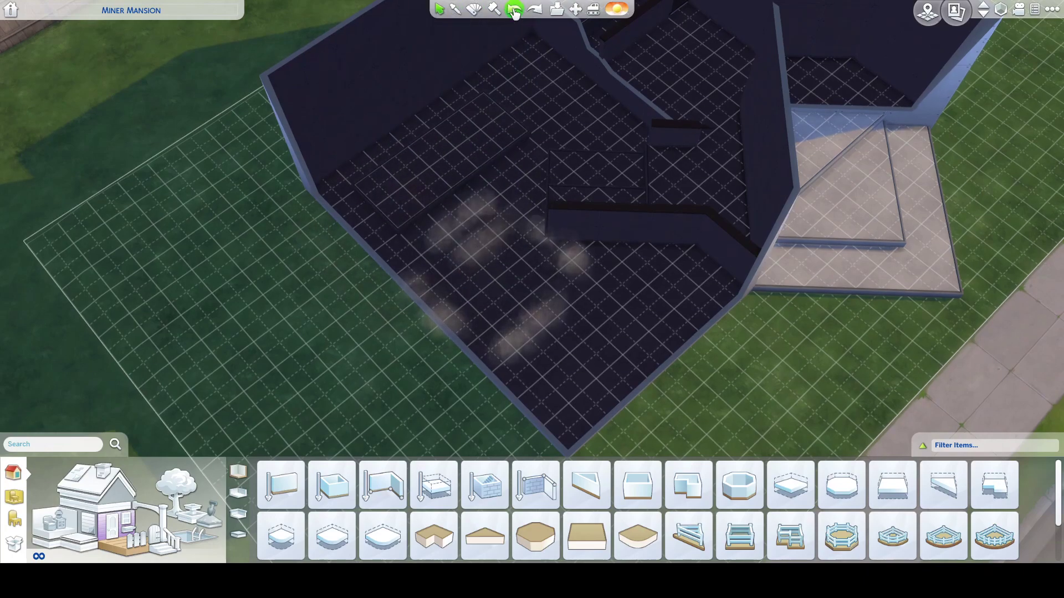
Try stretching the remaining platform to the exterior corner and widening it toward the middle of the room
left_click(451, 168)
scroll(454, 139, "down", 2)
left_click_drag(363, 209, 339, 255)
left_click_drag(404, 299, 404, 299)
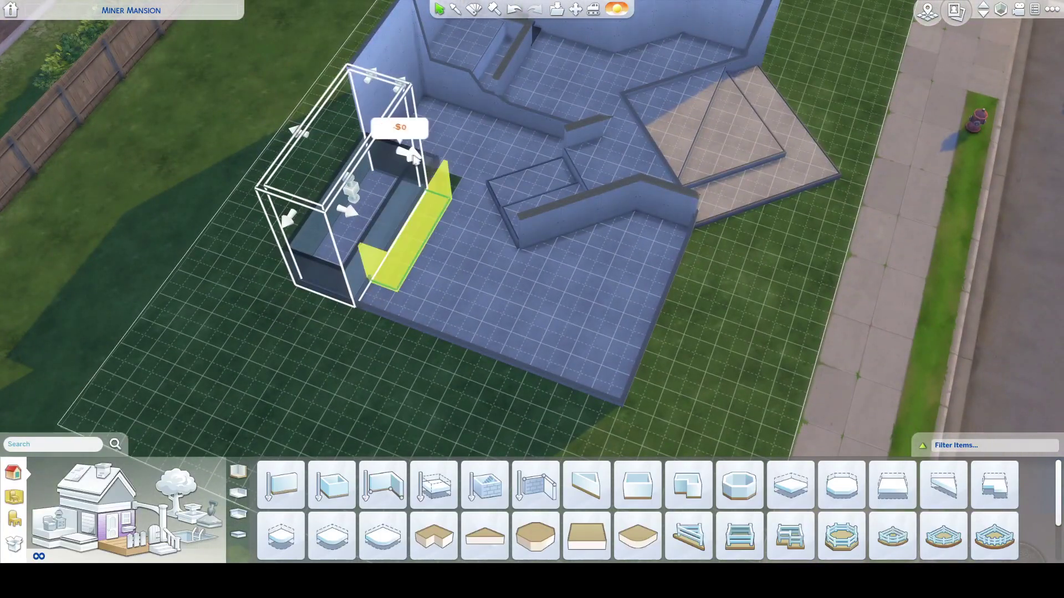
left_click_drag(426, 162, 441, 165)
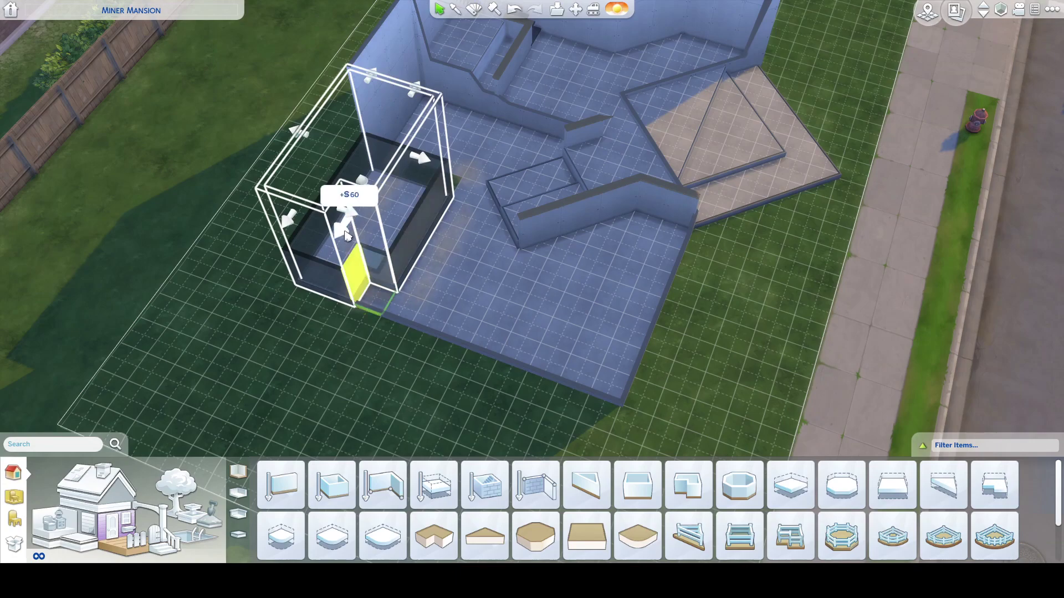
left_click_drag(345, 236, 354, 244)
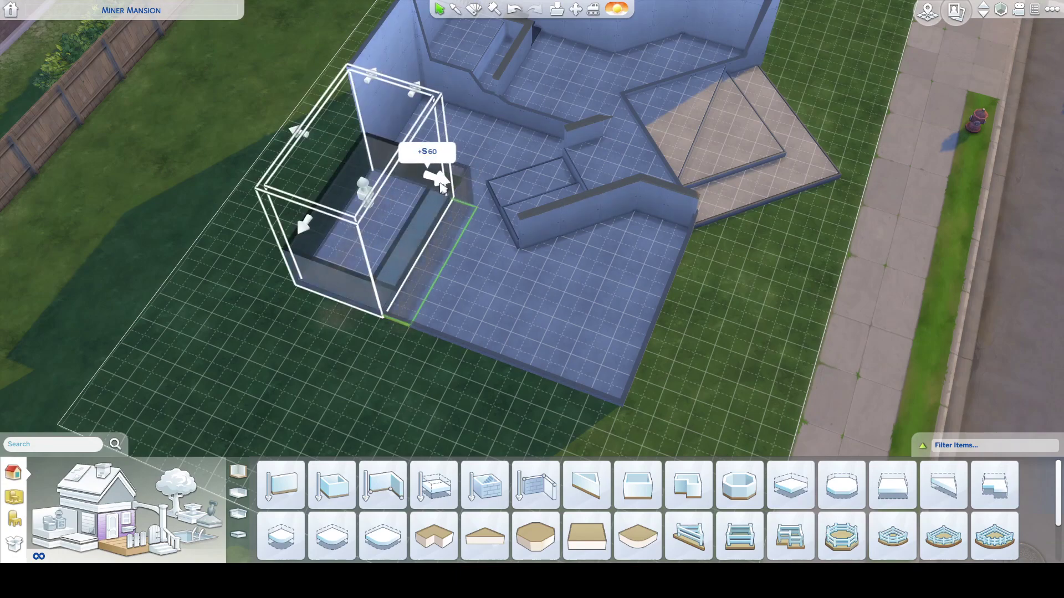
left_click_drag(442, 189, 443, 190)
left_click_drag(448, 255, 447, 255)
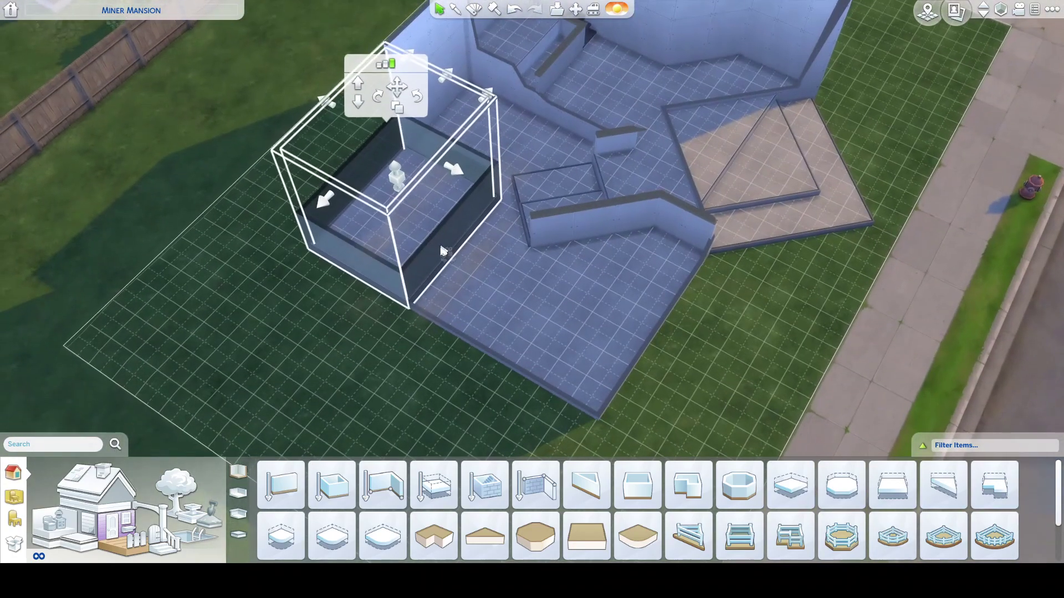
Undo the resizing and placement of the platform along the exterior wall
key("ctrl+z")
key("ctrl+z")
key("ctrl+z")
key("ctrl+z")
key("ctrl+z")
Place a square platform in the outer corner of the large room and stretch it into a broad square area
left_click_drag(425, 229, 445, 241)
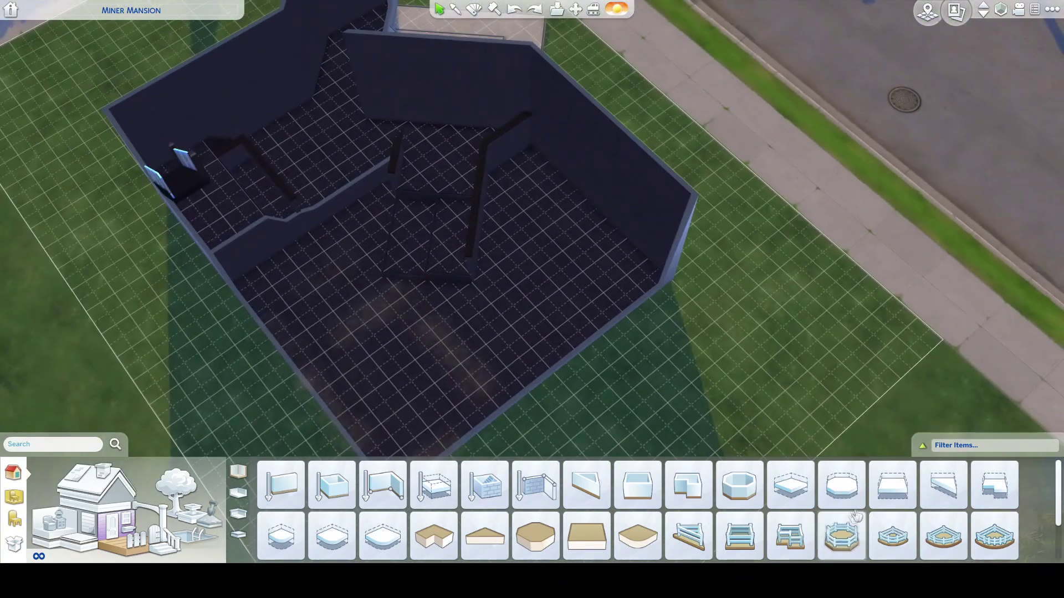
left_click(892, 485)
left_click_drag(575, 361, 518, 378)
left_click(503, 378)
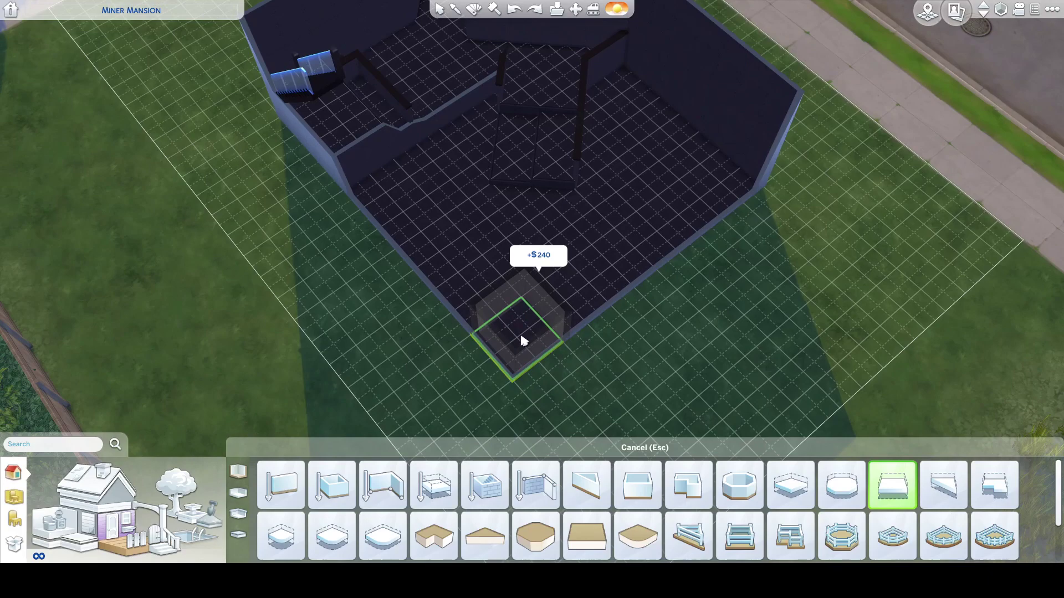
left_click(520, 331)
left_click_drag(637, 203, 640, 201)
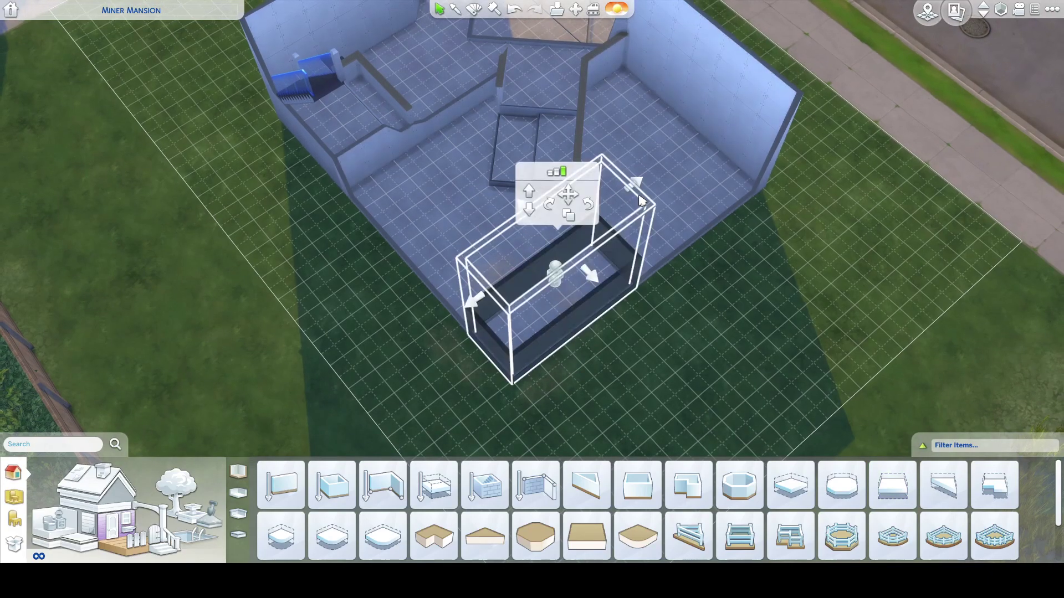
left_click_drag(511, 256, 561, 308)
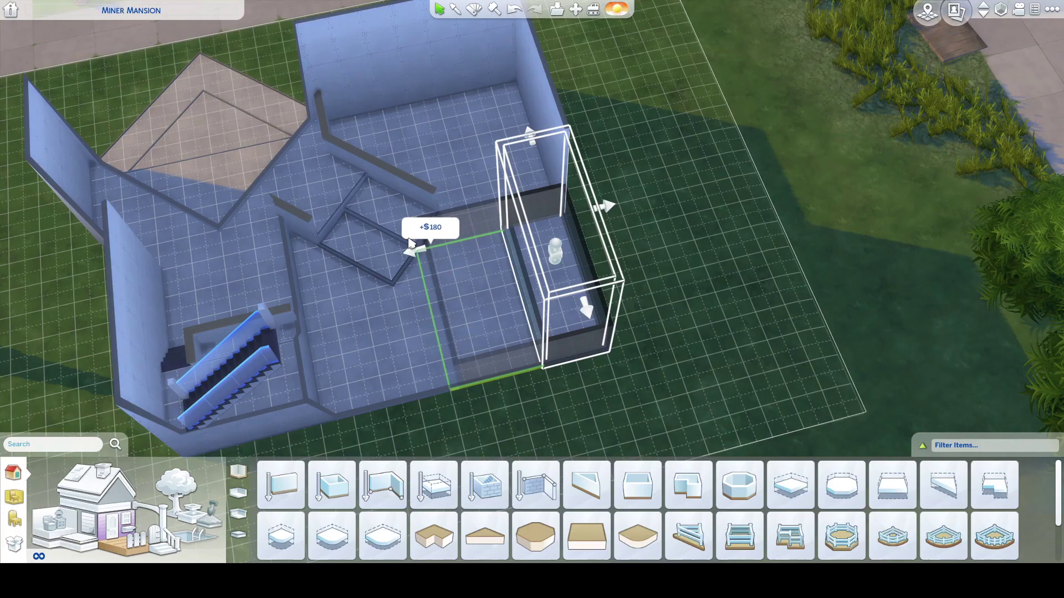
left_click_drag(408, 243, 407, 245)
mouse_move(486, 285)
left_mouse_down()
mouse_move(485, 265)
mouse_move(492, 284)
left_mouse_up()
Lower the new corner platform to make a sunken area in the large room
scroll(485, 281, "up", 2)
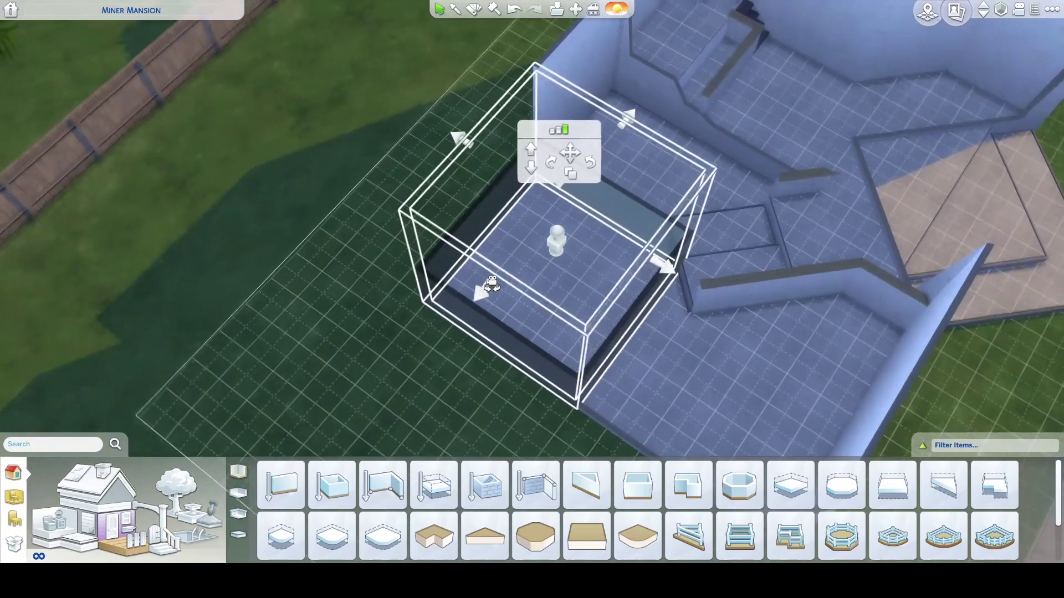
key("comma")
key("comma")
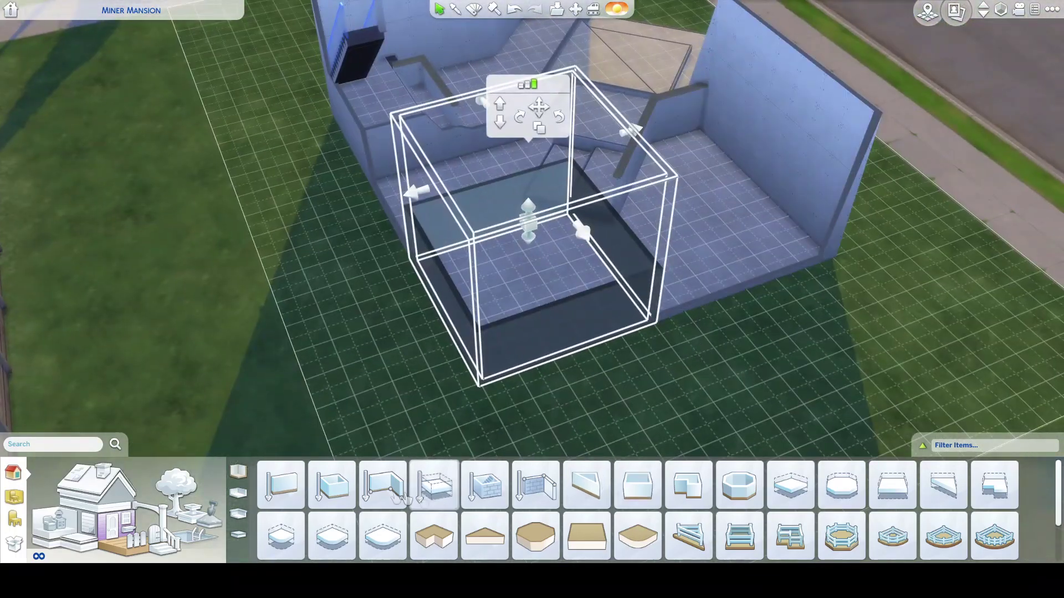
left_click(392, 497)
mouse_move(434, 272)
left_mouse_down()
mouse_move(454, 292)
mouse_move(439, 285)
left_mouse_up()
scroll(485, 299, "up", 3)
key("Escape")
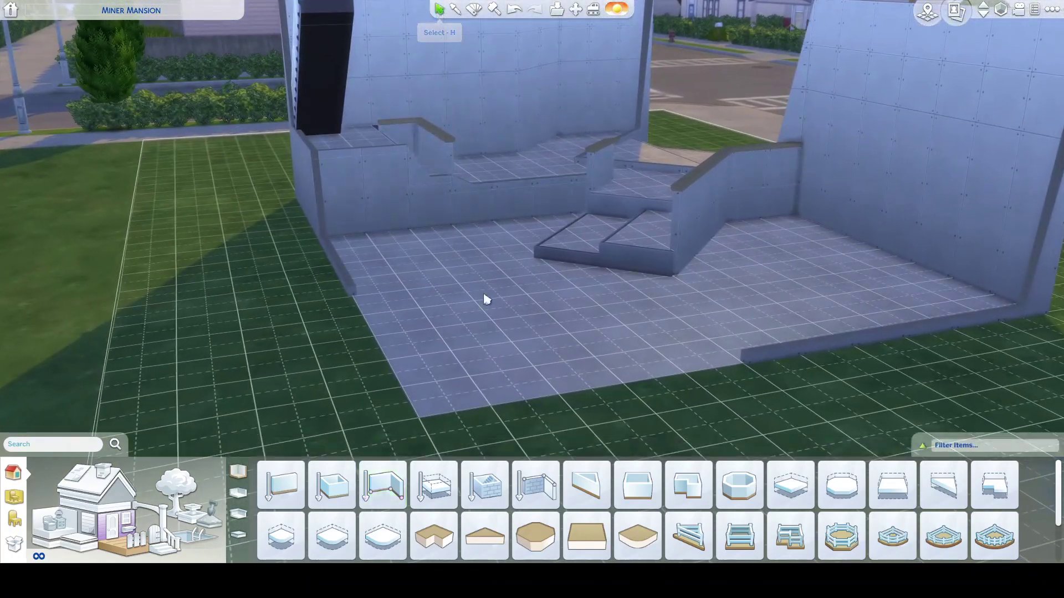
left_click(527, 357)
scroll(529, 200, "down", 3)
scroll(528, 201, "up", 2)
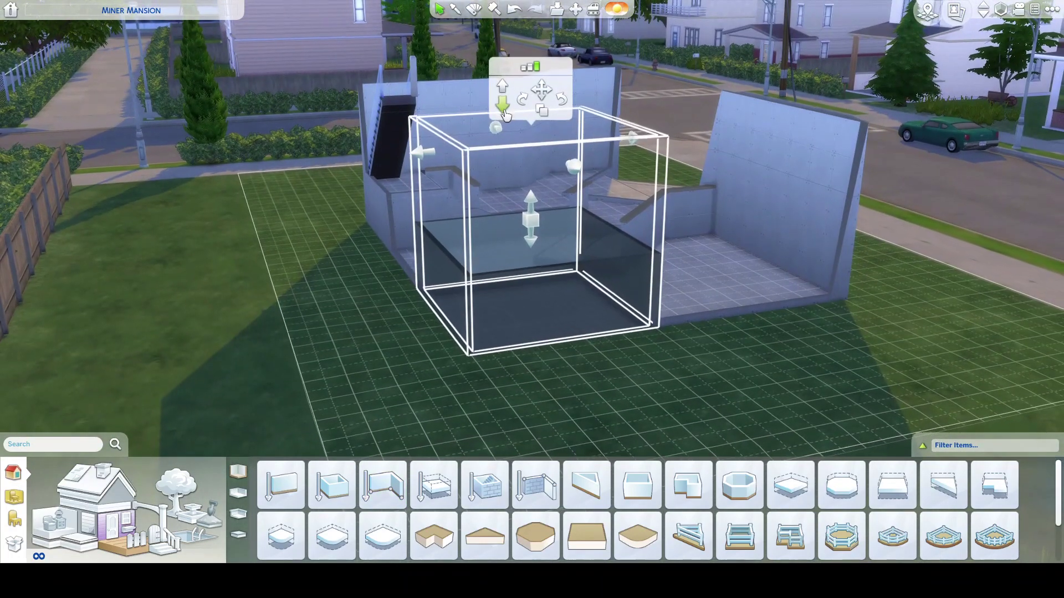
left_click(503, 114)
Draw full-height walls around the sunken corner platform, closing the gap in the house's exterior
left_click(382, 485)
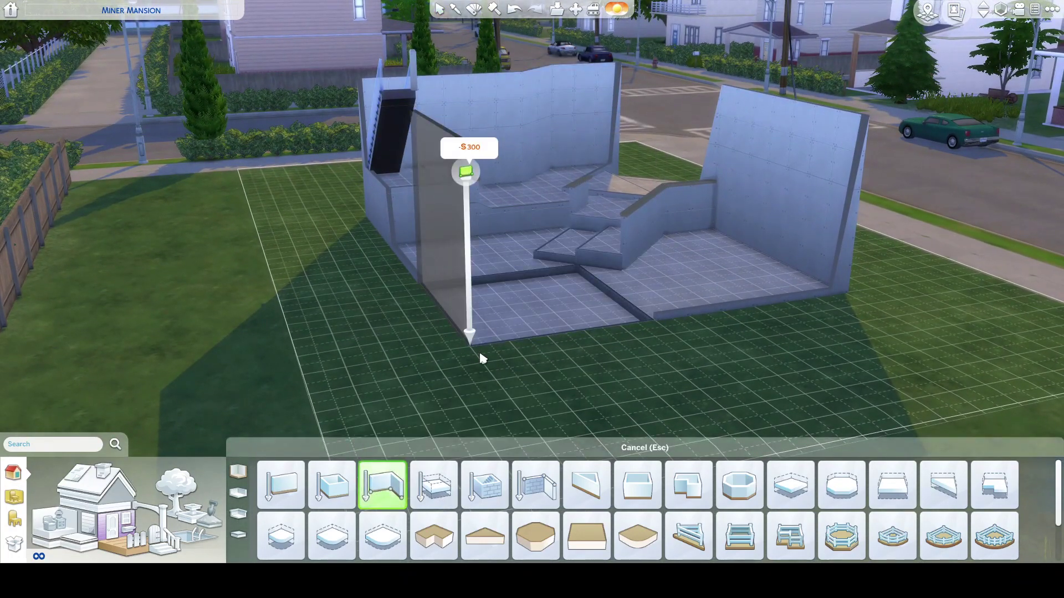
left_click_drag(495, 344, 806, 291)
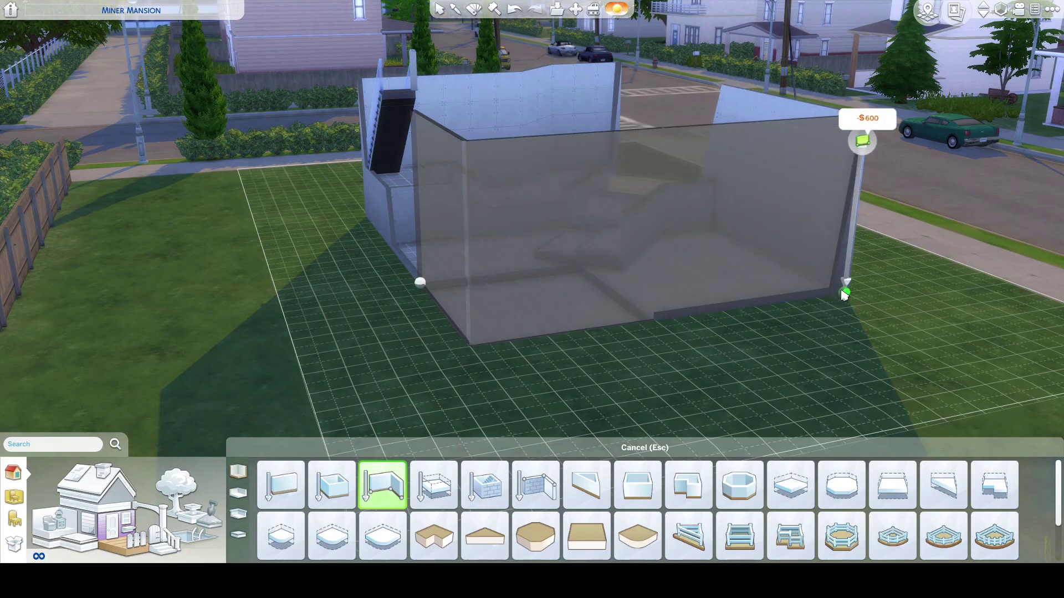
left_click_drag(846, 303, 846, 304)
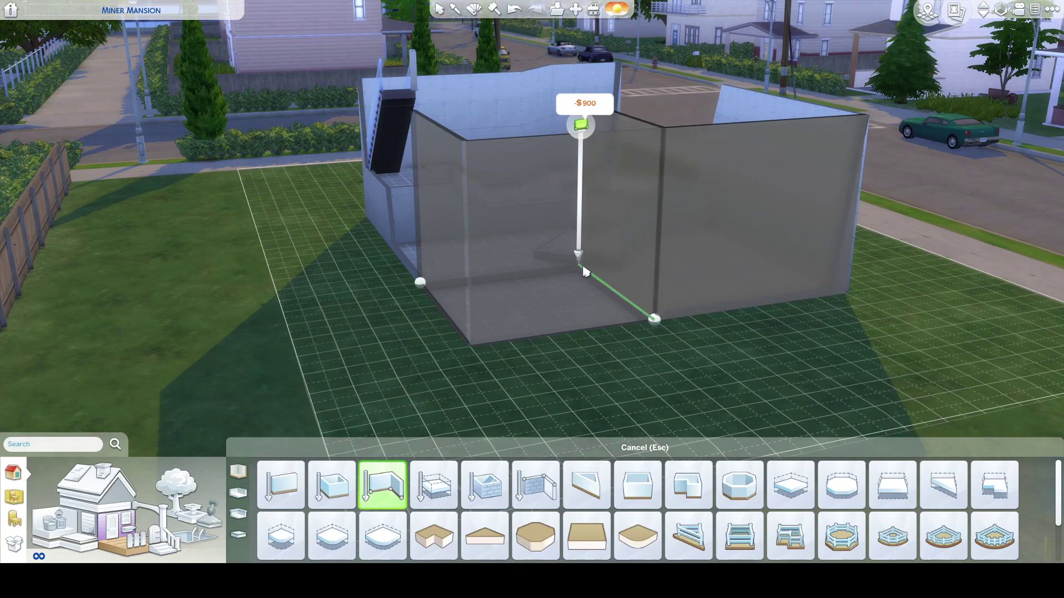
left_click(583, 267)
left_click(426, 284)
left_click_drag(486, 313, 481, 313)
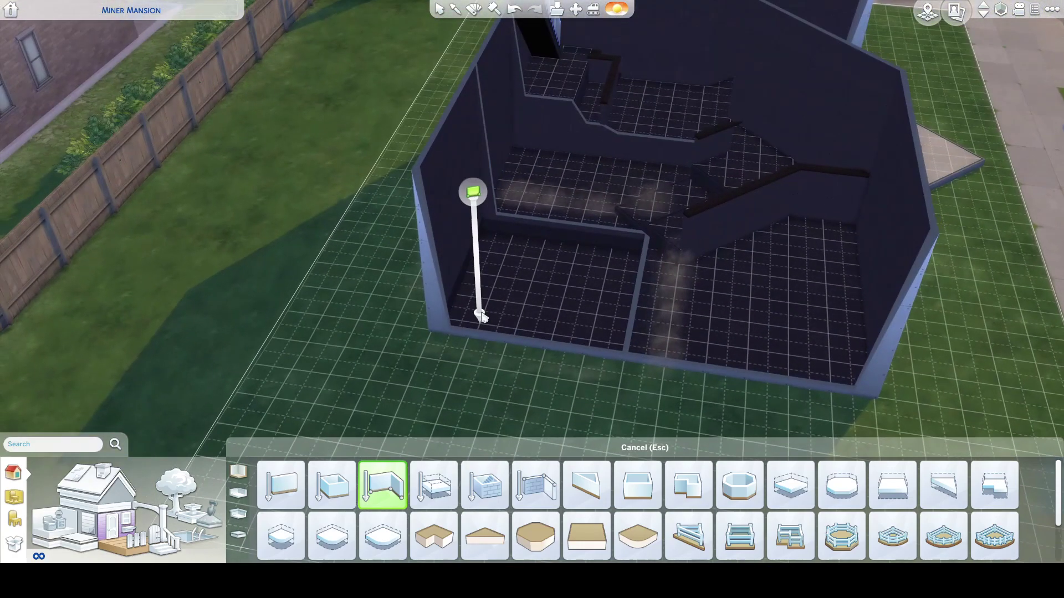
Demolish the two interior walls separating the sunken corner area from the rest of the large room
left_click(493, 9)
left_click_drag(608, 239, 518, 228)
left_click_drag(645, 260, 686, 285)
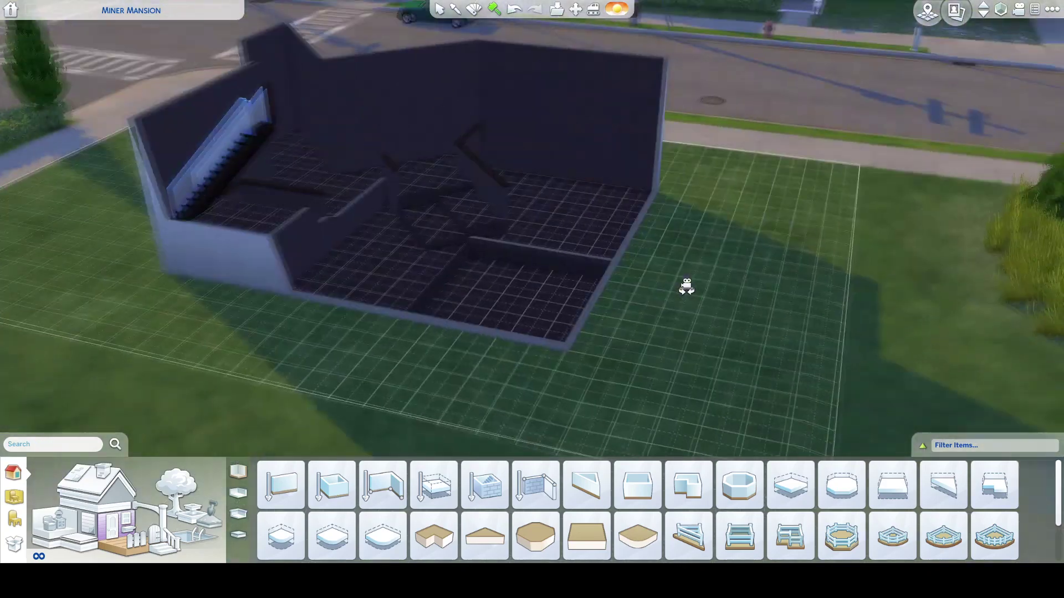
scroll(498, 249, "up", 4)
left_click(423, 217)
left_click(659, 252)
left_click_drag(658, 254, 543, 277)
Select the opened corner area and adjust its floor height relative to the surrounding room
left_click(440, 9)
left_click(553, 313)
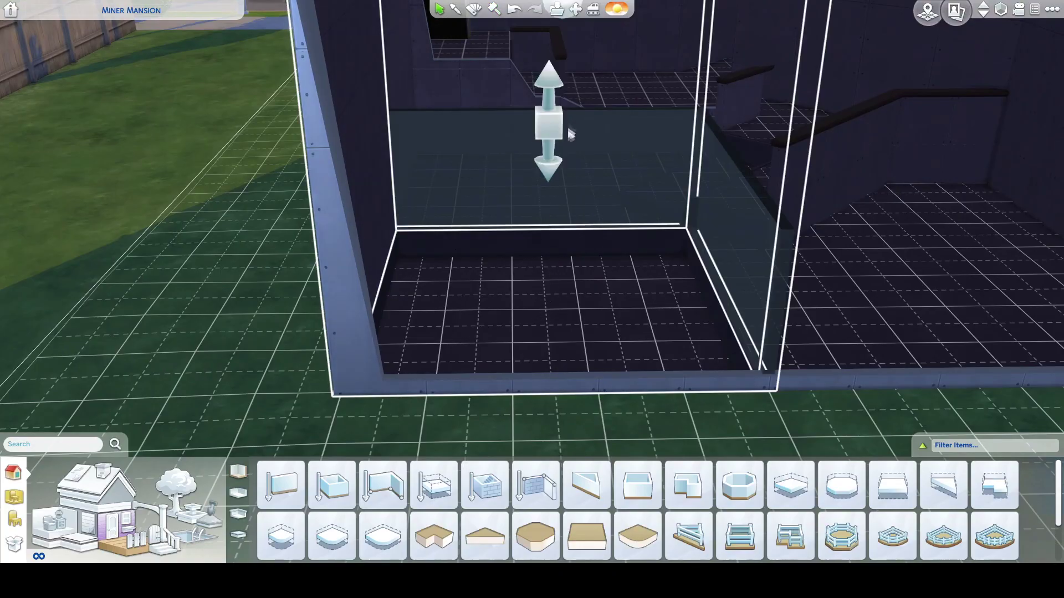
scroll(571, 134, "down", 5)
left_click(514, 74)
scroll(570, 181, "up", 4)
left_click_drag(570, 180, 563, 178)
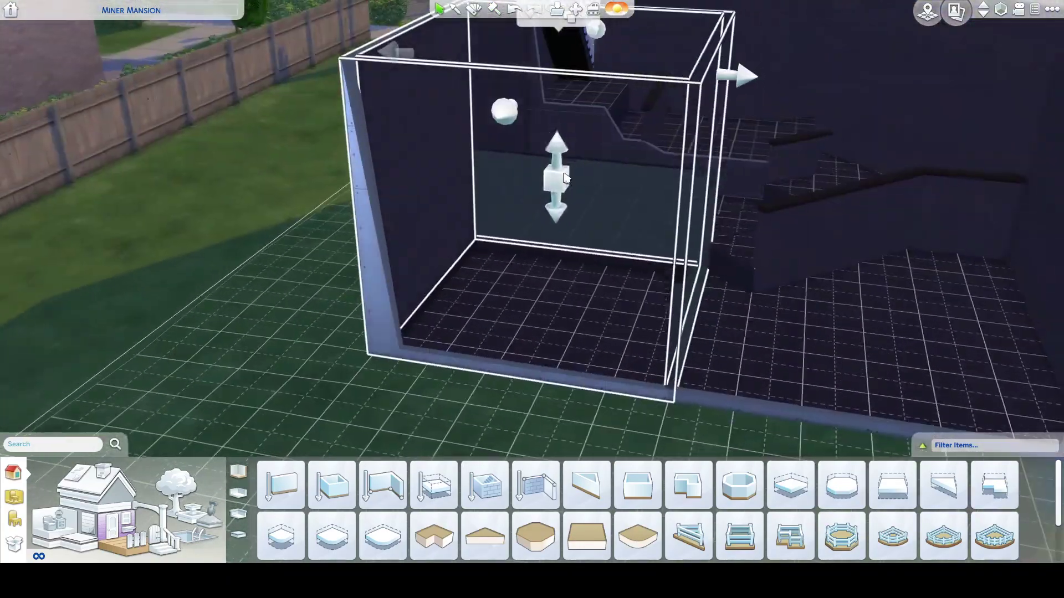
scroll(587, 238, "up", 3)
left_click_drag(604, 285, 630, 294)
scroll(629, 332, "down", 6)
left_click_drag(629, 370, 617, 398)
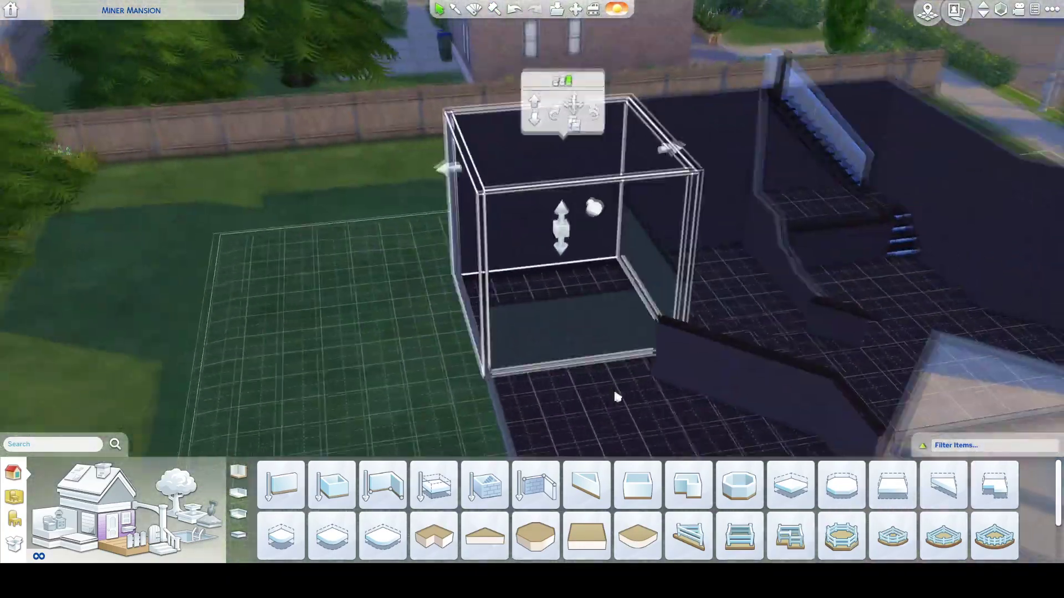
Move the whole house across the lot to the street-corner side
scroll(616, 397, "down", 5)
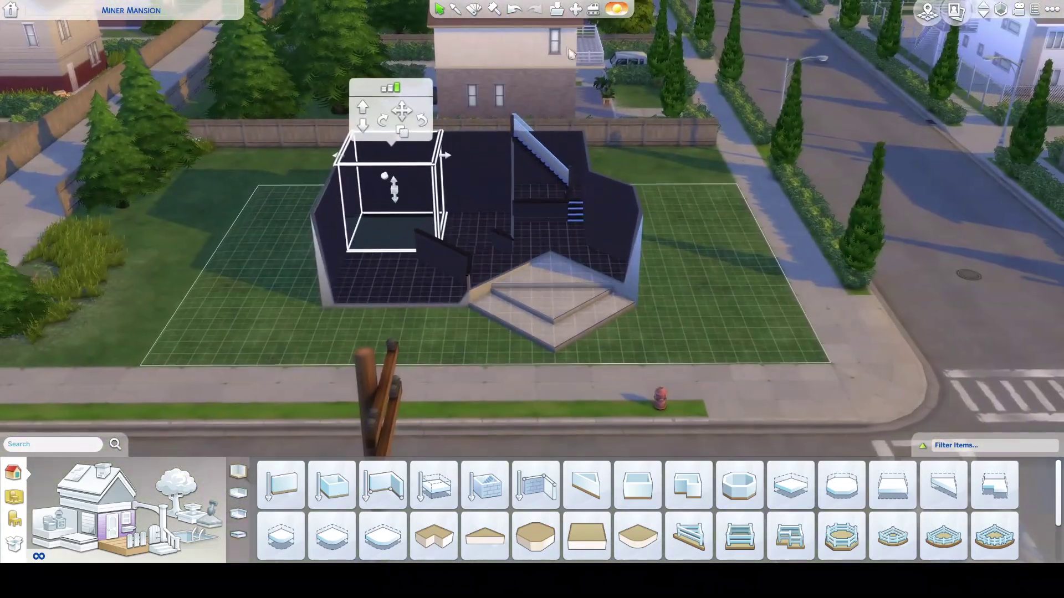
left_click(576, 32)
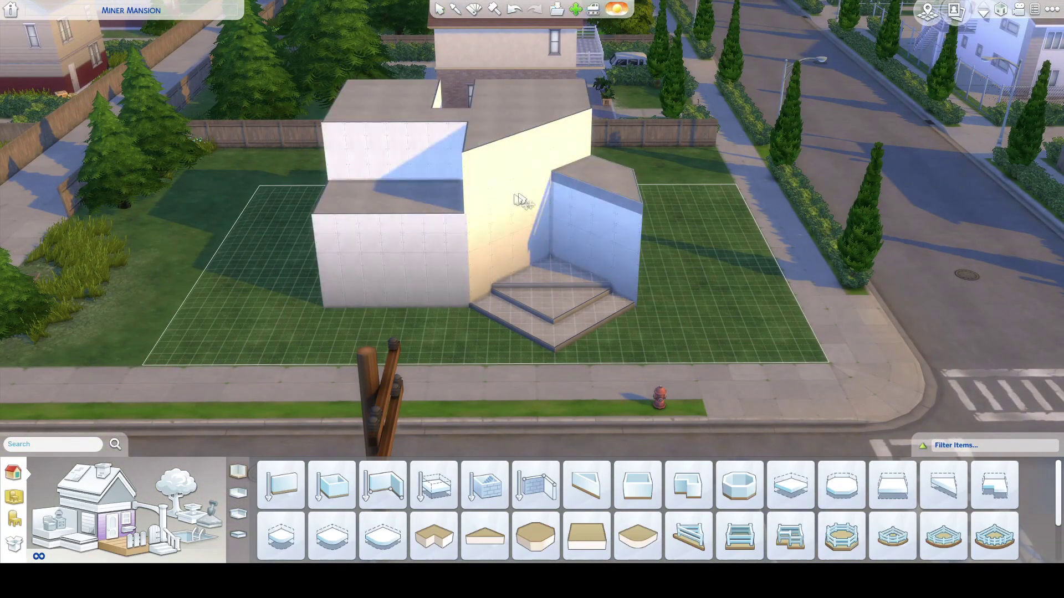
left_click_drag(479, 104, 611, 261)
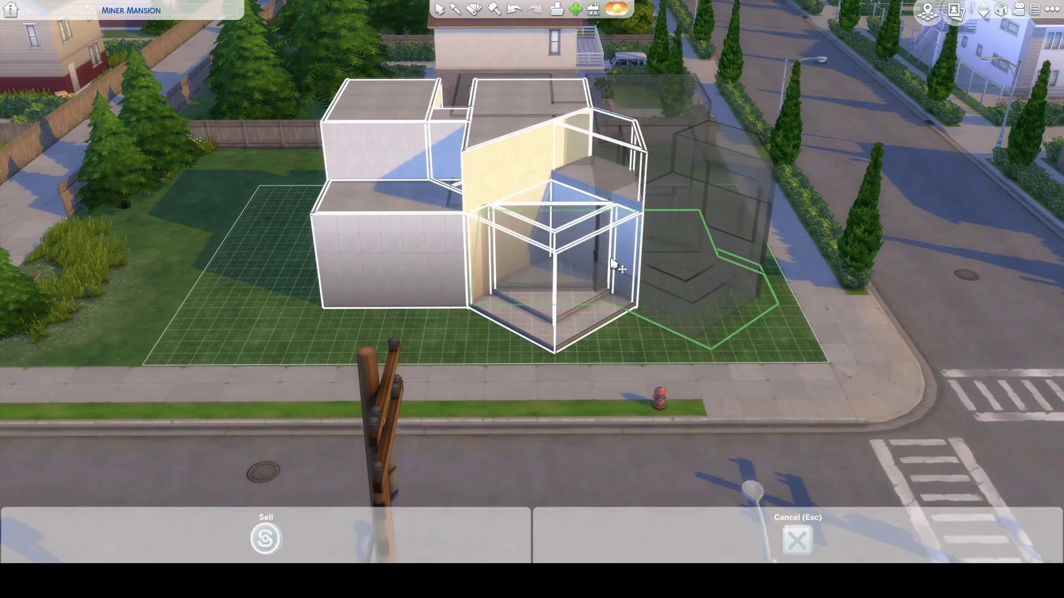
left_click(613, 264)
middle_click(594, 296)
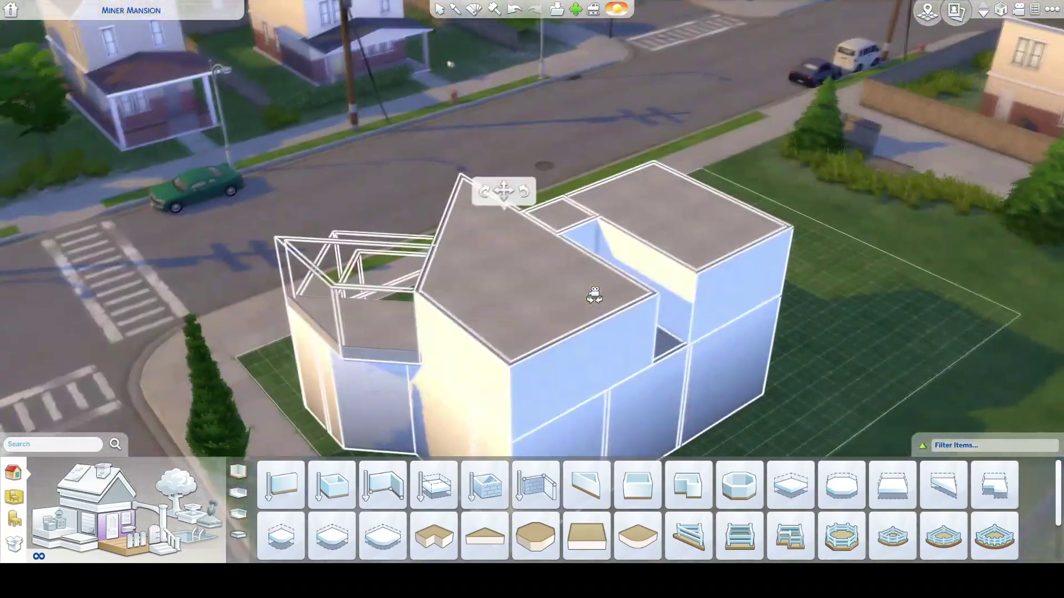
middle_click(575, 323)
middle_click(741, 356)
scroll(758, 374, "up", 3)
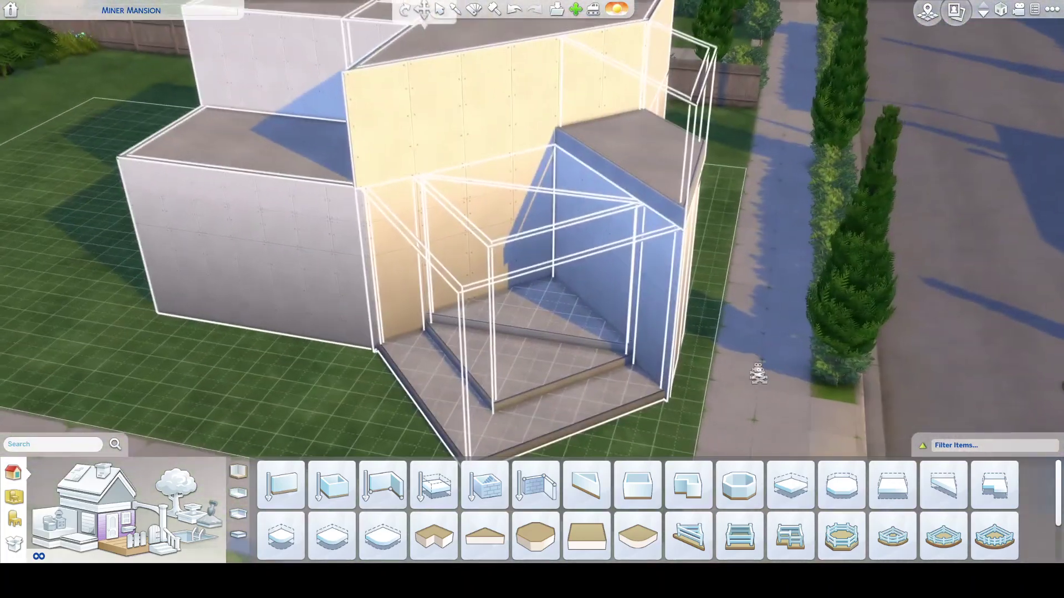
scroll(758, 375, "down", 4)
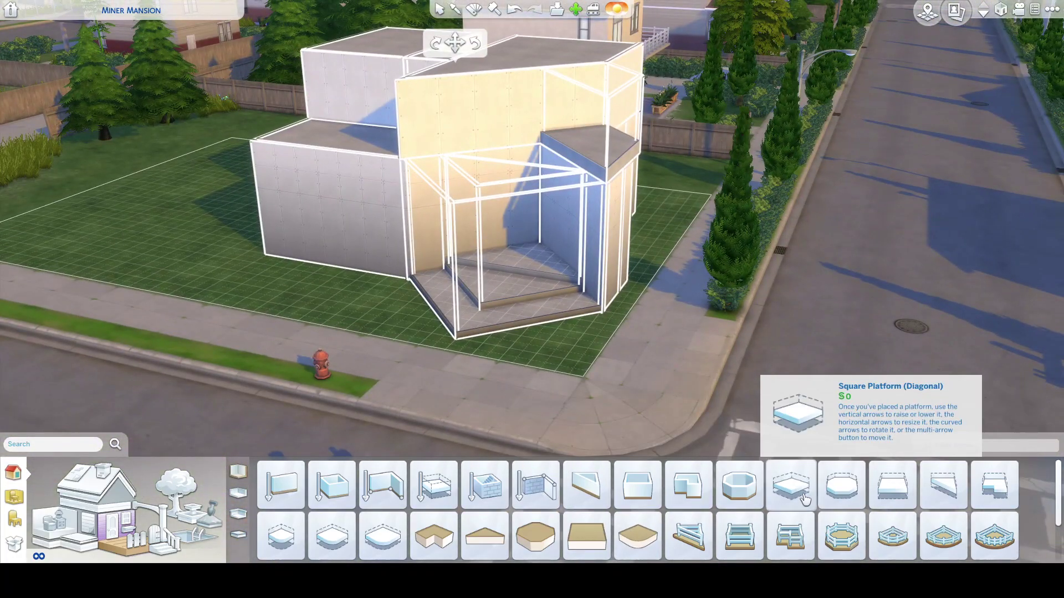
Place a diagonal square platform on the upper level above the entrance steps and stretch it to form a roof over them
left_click(803, 498)
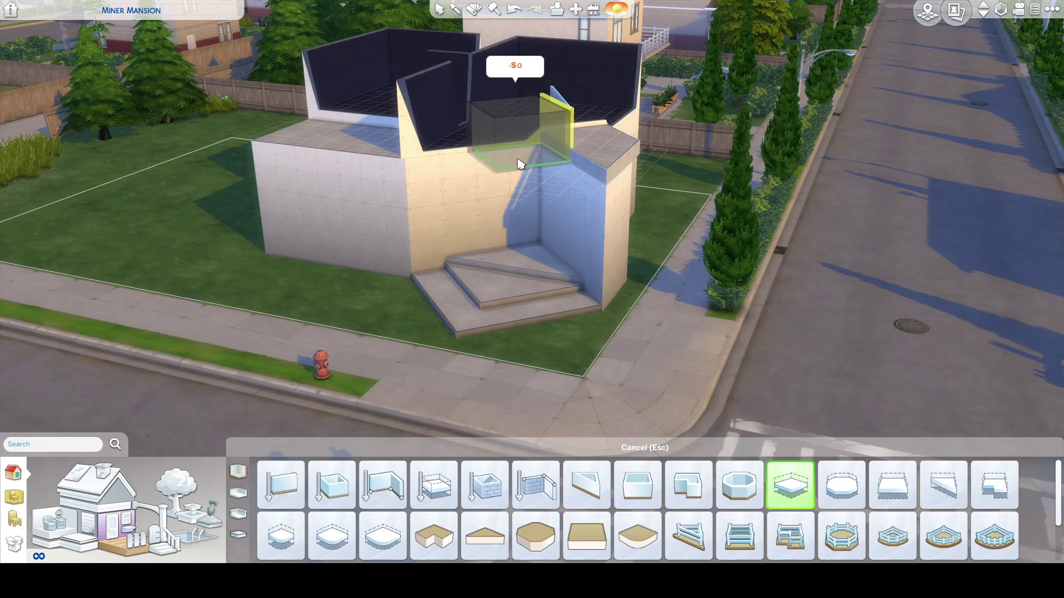
left_click(520, 164)
middle_click(522, 192)
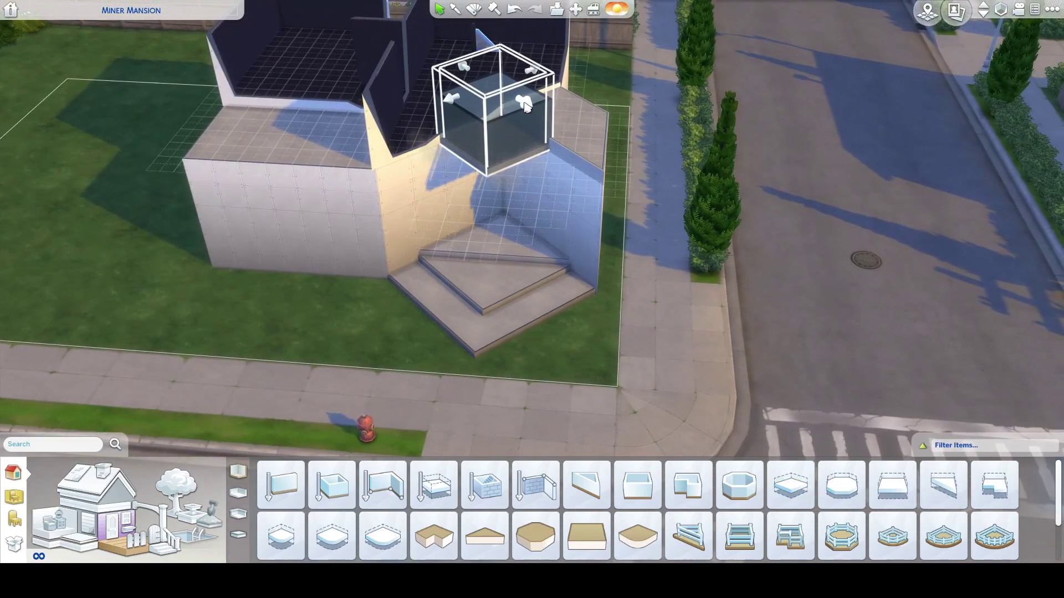
left_click_drag(569, 166, 570, 168)
key("w")
left_click(423, 277)
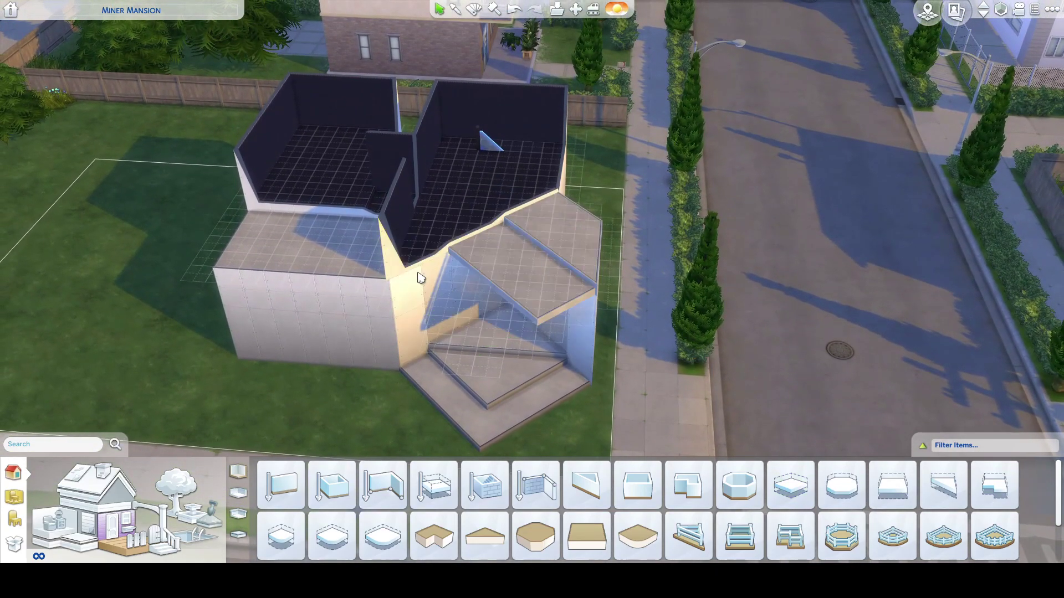
Select the roof platform above the entrance and examine from several sides how it meets the upper walls and neighbouring roofs
left_click(498, 283)
middle_click(514, 304)
scroll(513, 303, "down", 5)
scroll(506, 302, "up", 8)
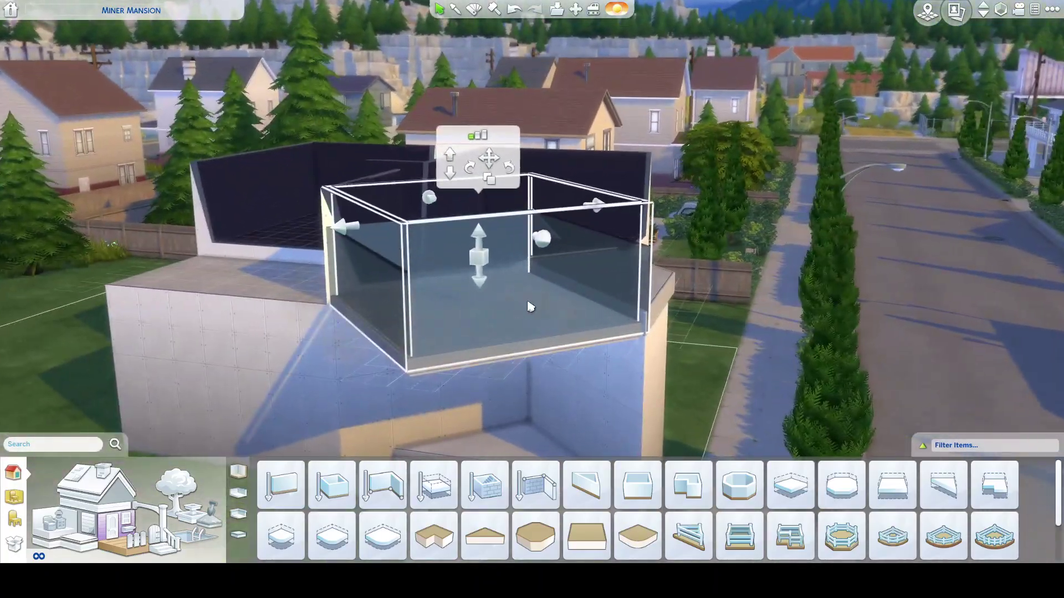
middle_click(530, 308)
scroll(530, 308, "down", 3)
scroll(530, 309, "down", 3)
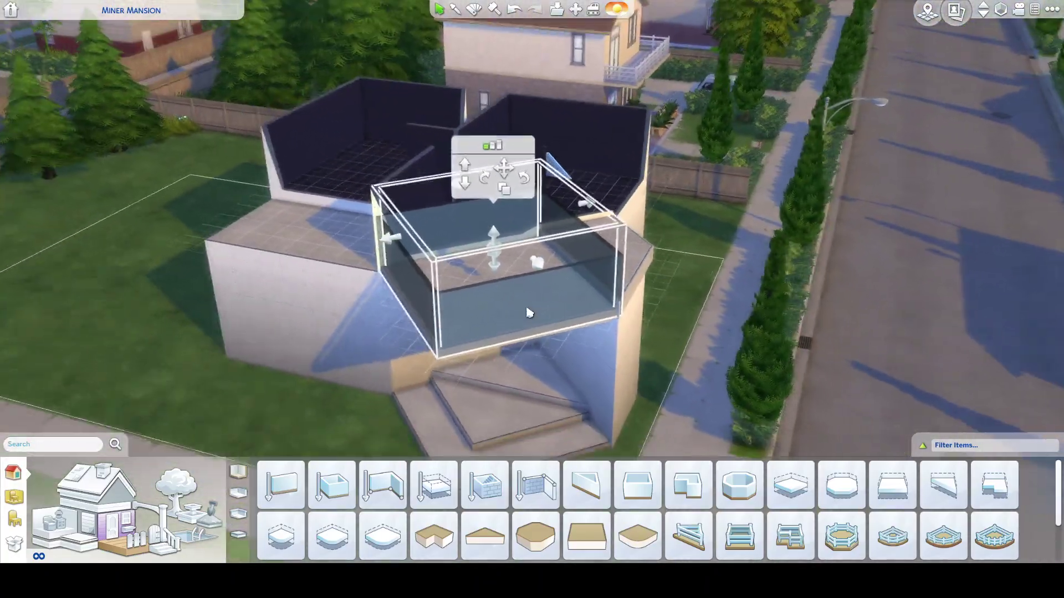
middle_click(500, 290)
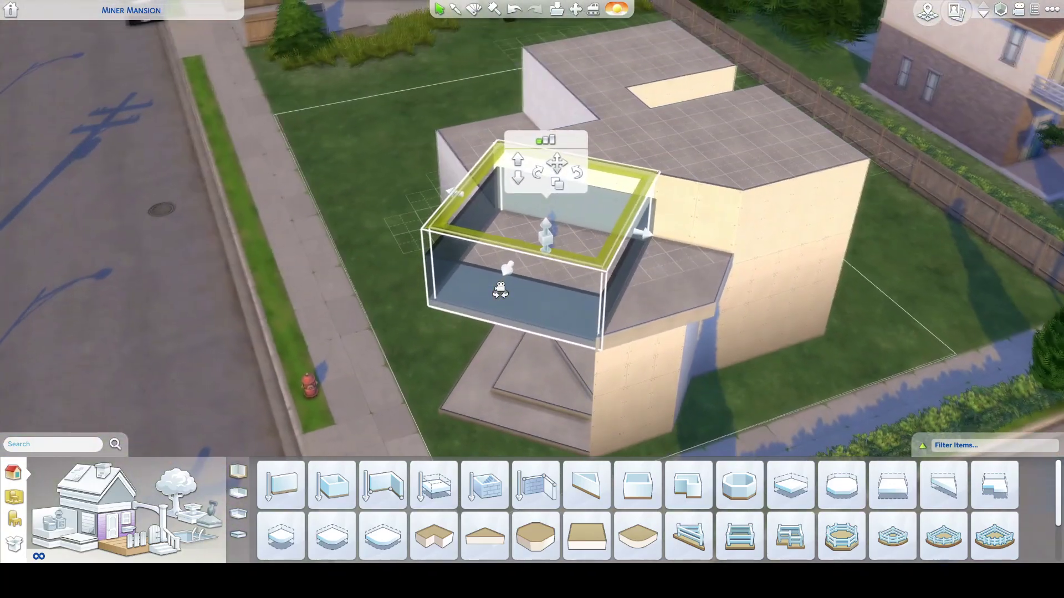
middle_click(500, 290)
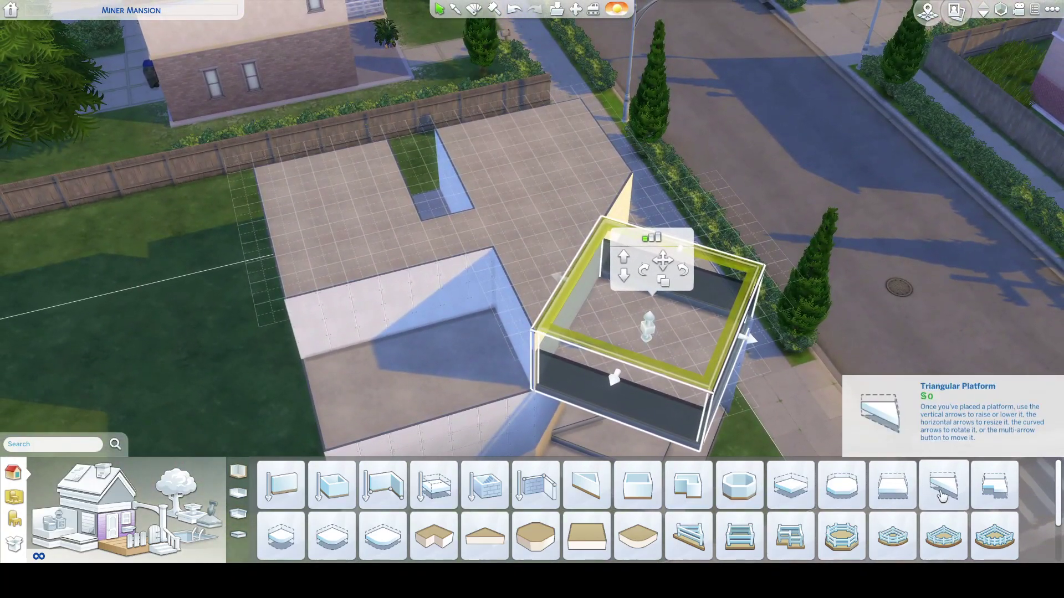
middle_click(505, 363)
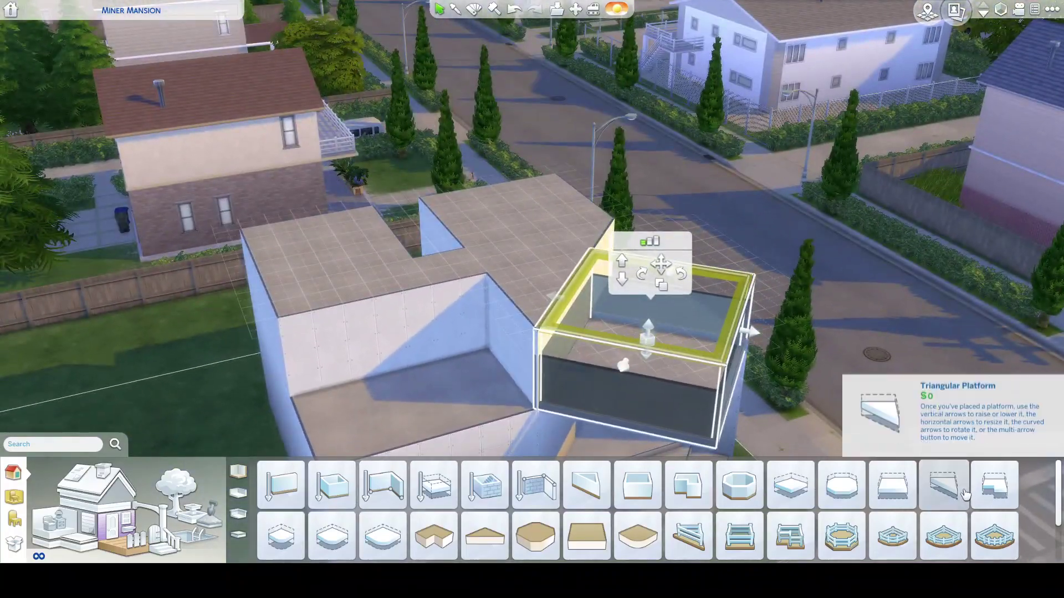
Place a triangular platform on the flat roof of the angled front wing and stretch it over that wing's roof
left_click(965, 495)
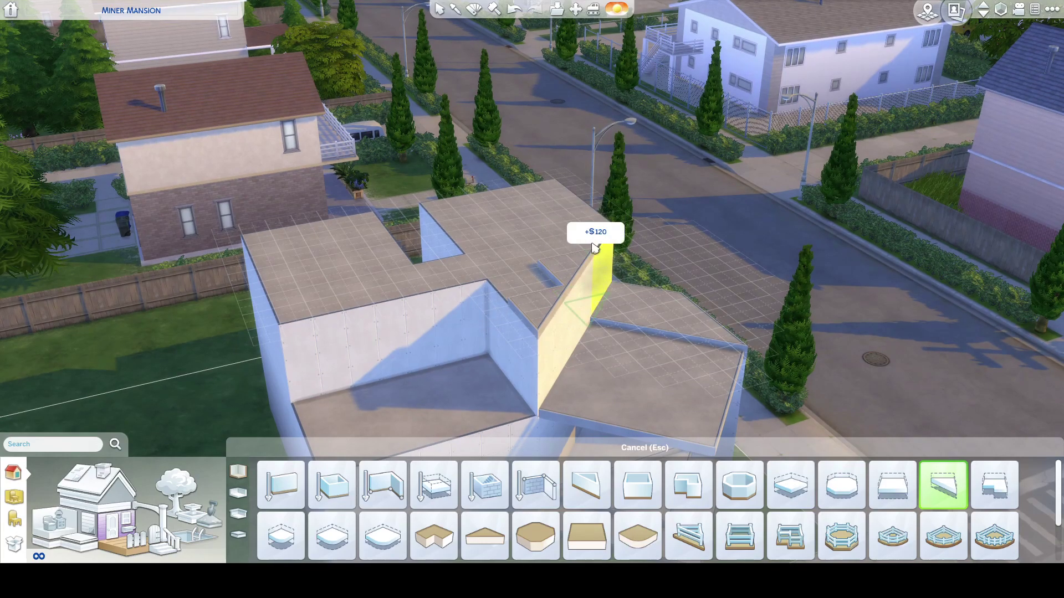
key("comma")
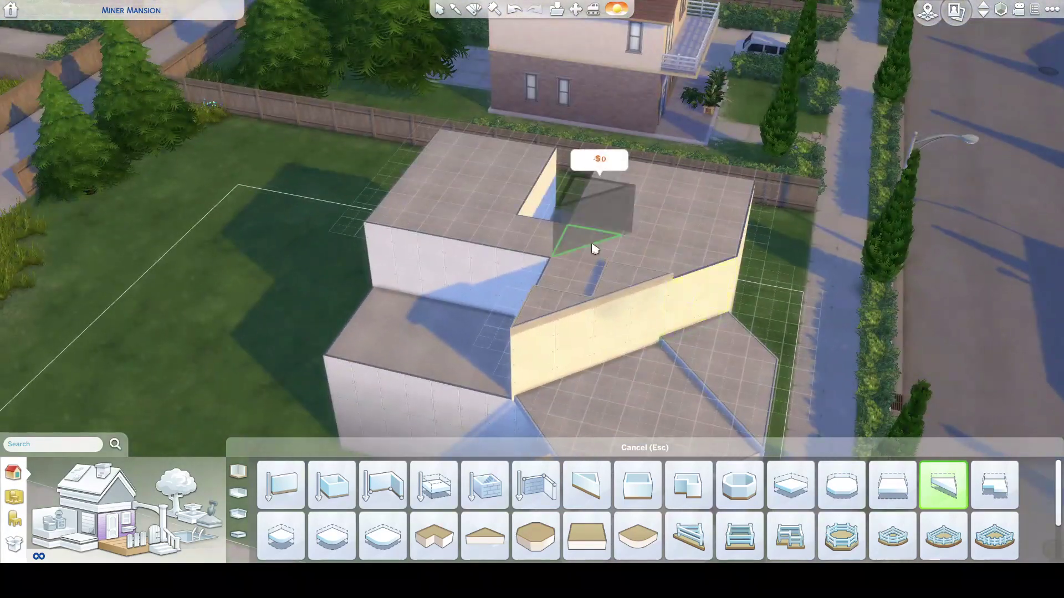
left_click(705, 267)
middle_click(641, 297)
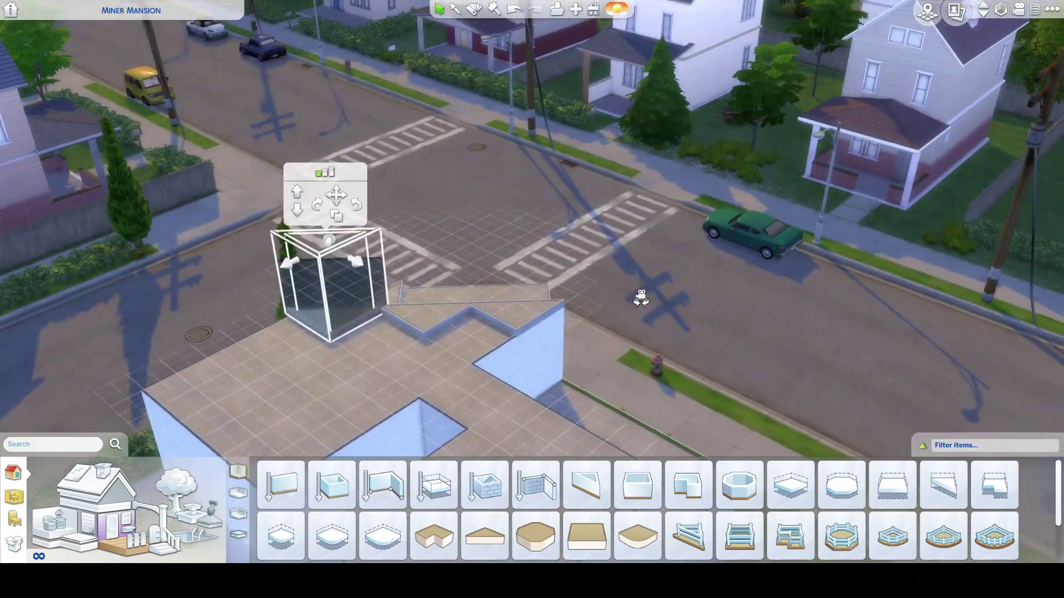
key("a")
left_click_drag(382, 261, 432, 285)
left_click_drag(336, 249, 169, 299)
left_click_drag(400, 325, 425, 364)
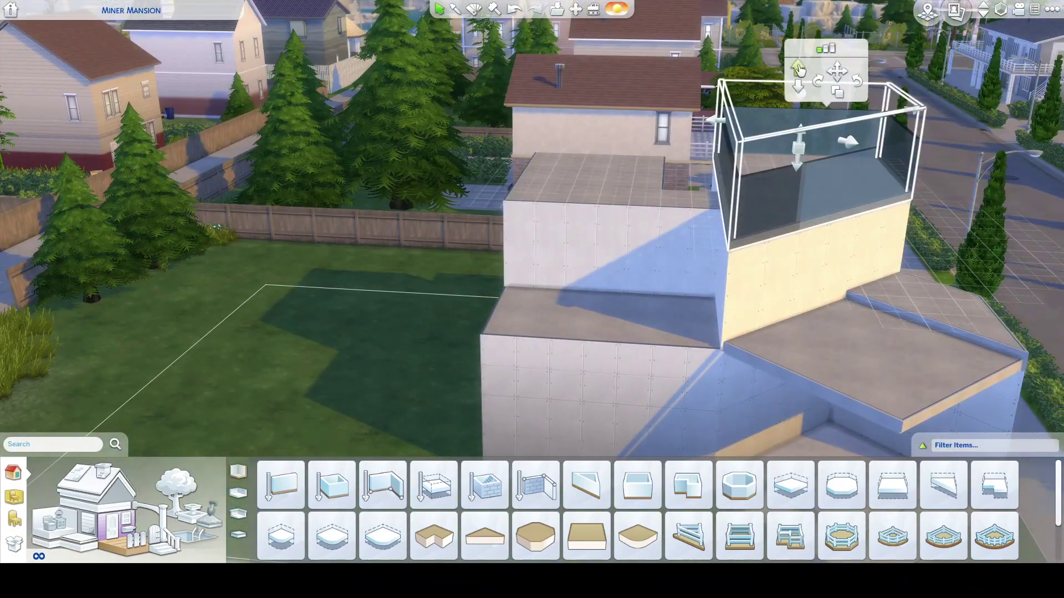
Place a square platform on the other upper wing's roof and stretch it to the wing's outer edges
left_click(892, 485)
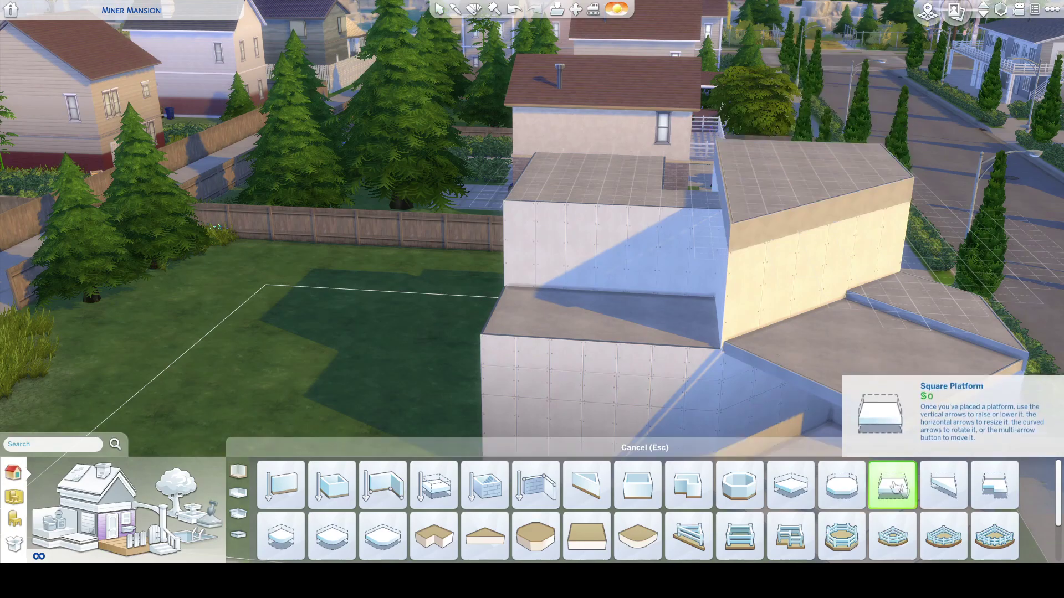
left_click(555, 164)
left_click_drag(589, 182, 507, 285)
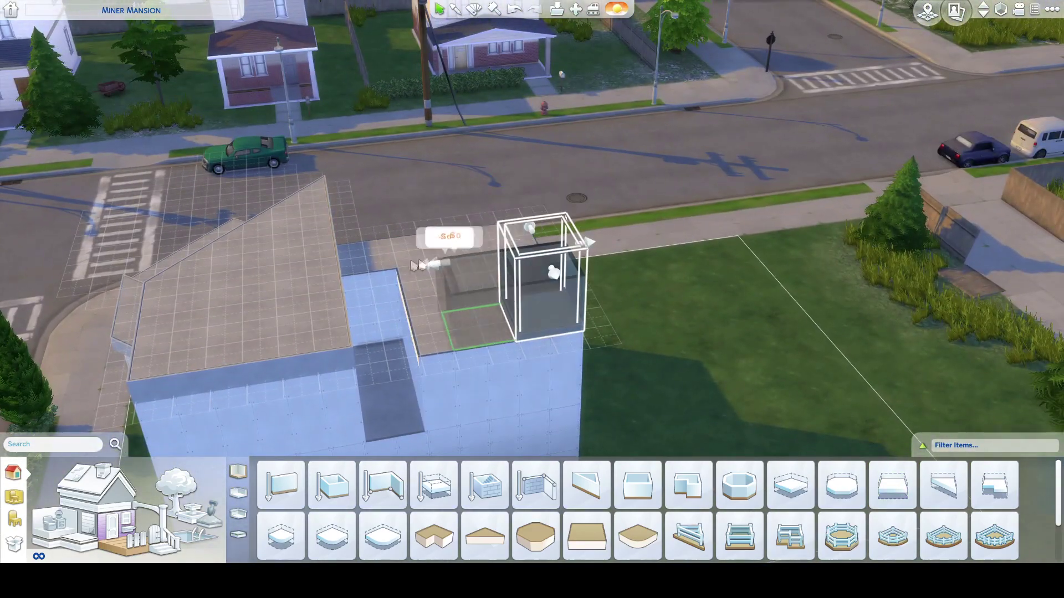
left_click_drag(329, 264, 328, 265)
left_click_drag(328, 264, 622, 300)
scroll(621, 300, "down", 5)
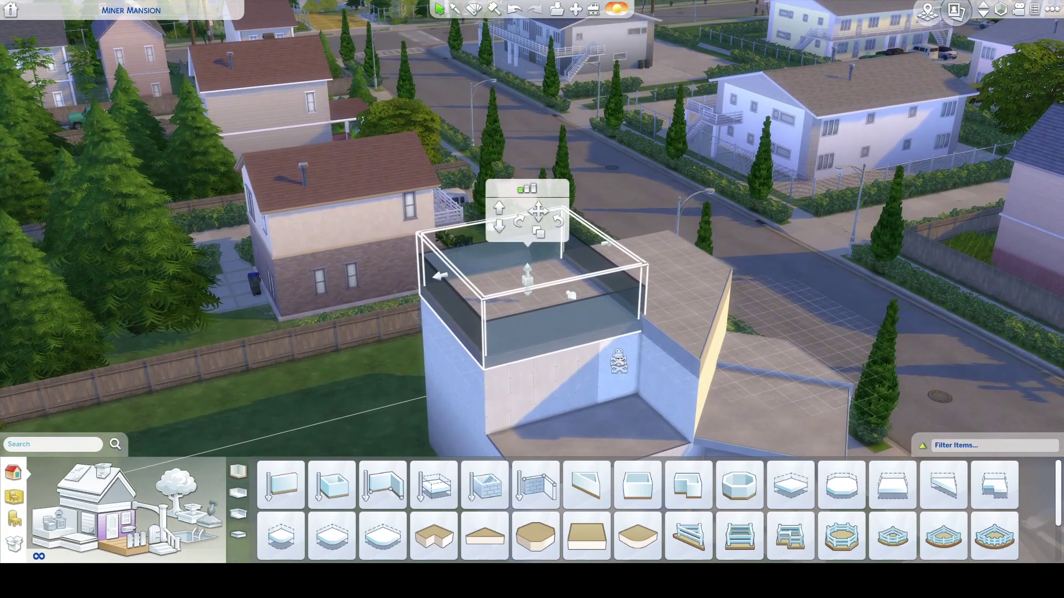
left_click_drag(619, 361, 632, 410)
Add a square platform at the inner corner between the two upper wings and extend it as a roof overhang above the lower roof
left_click(886, 494)
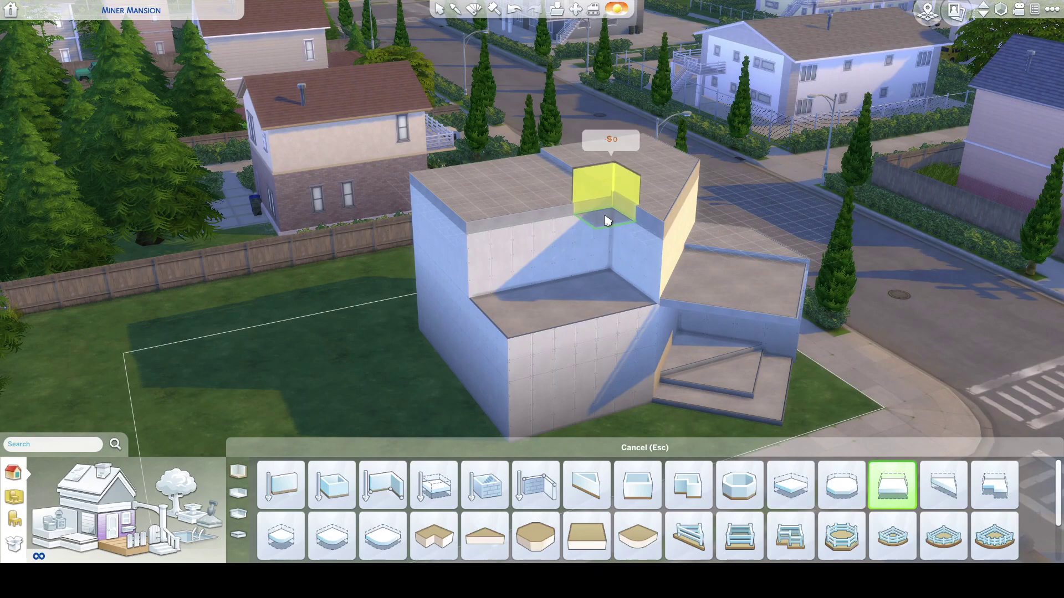
key("Escape")
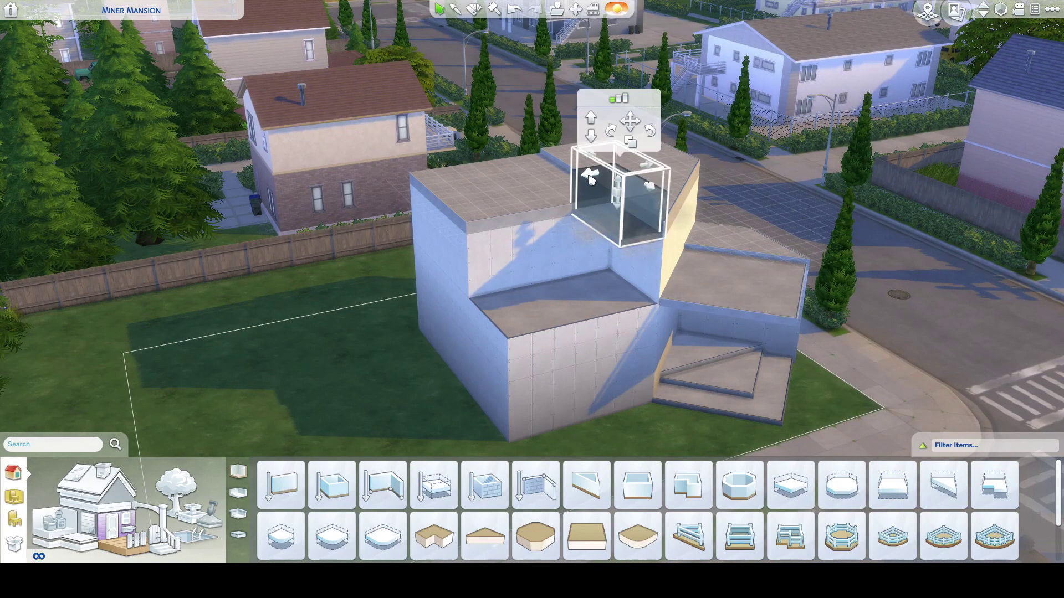
left_click_drag(480, 216, 480, 216)
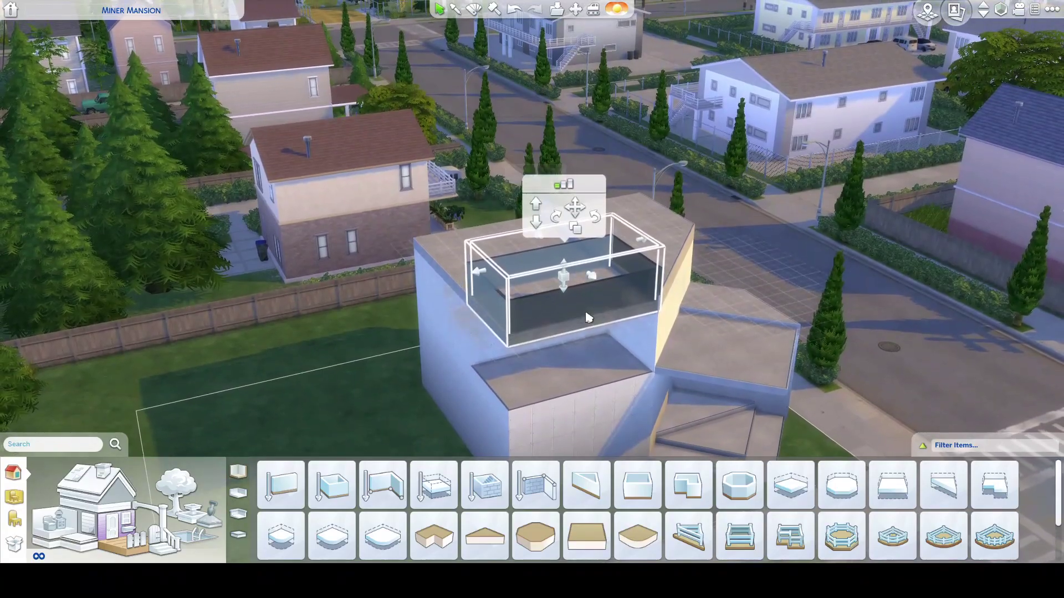
left_click_drag(589, 316, 595, 319)
left_click_drag(530, 335, 525, 309)
scroll(525, 309, "up", 3)
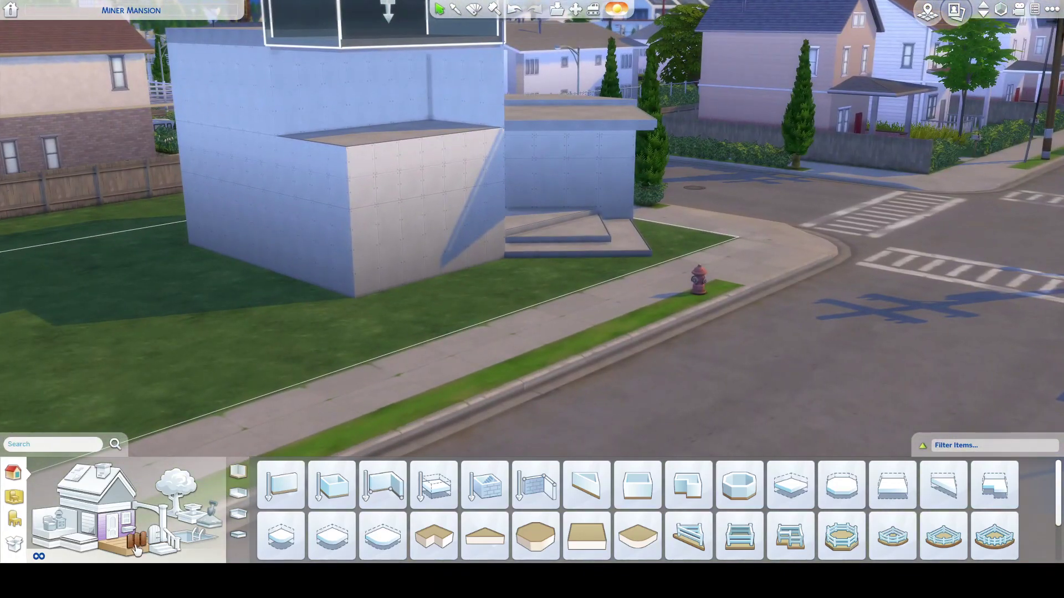
left_click(136, 542)
scroll(344, 267, "up", 3)
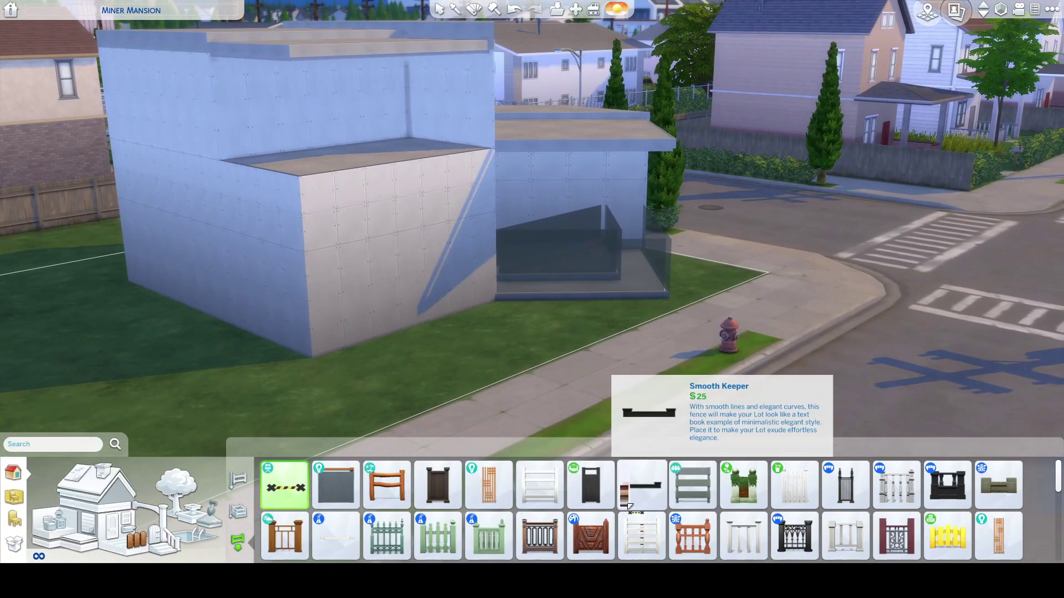
scroll(630, 506, "down", 1)
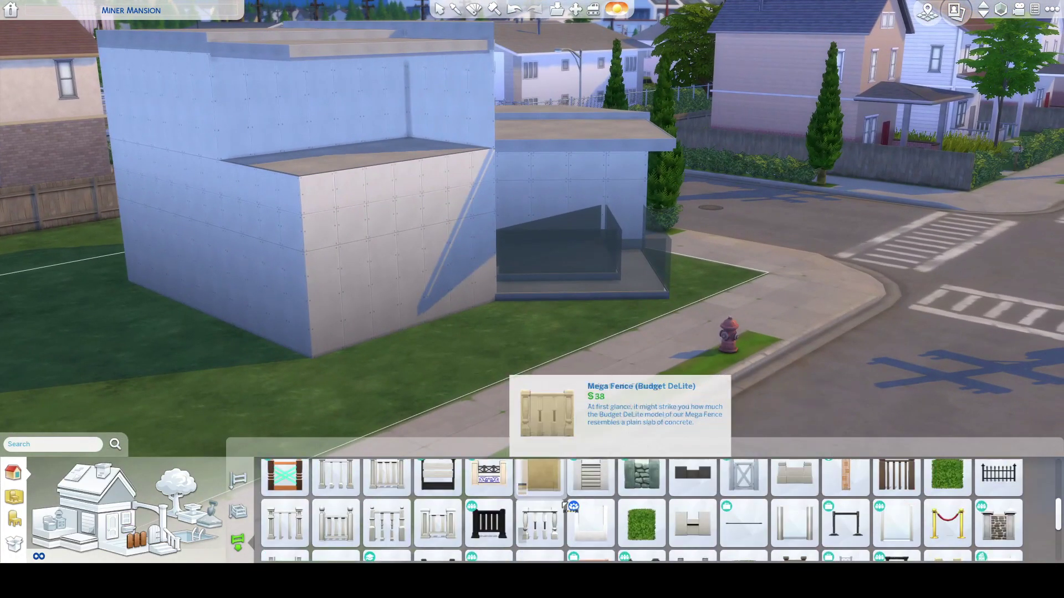
scroll(935, 507, "up", 1)
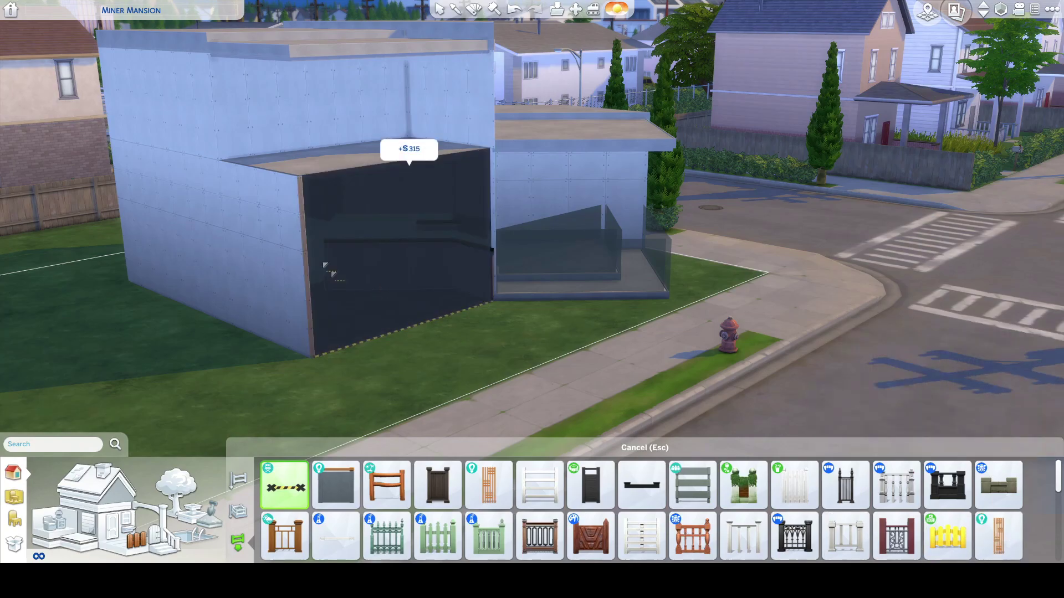
key("Escape")
Select the upper floor and increase its wall height
left_click(431, 104)
scroll(432, 103, "down", 3)
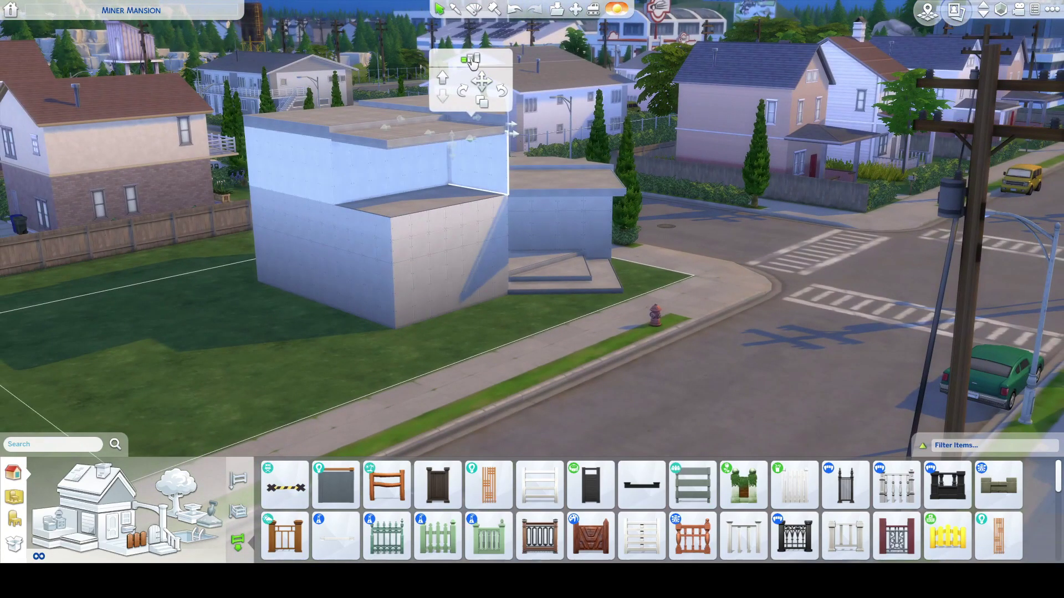
left_click_drag(502, 290, 506, 290)
scroll(506, 289, "up", 3)
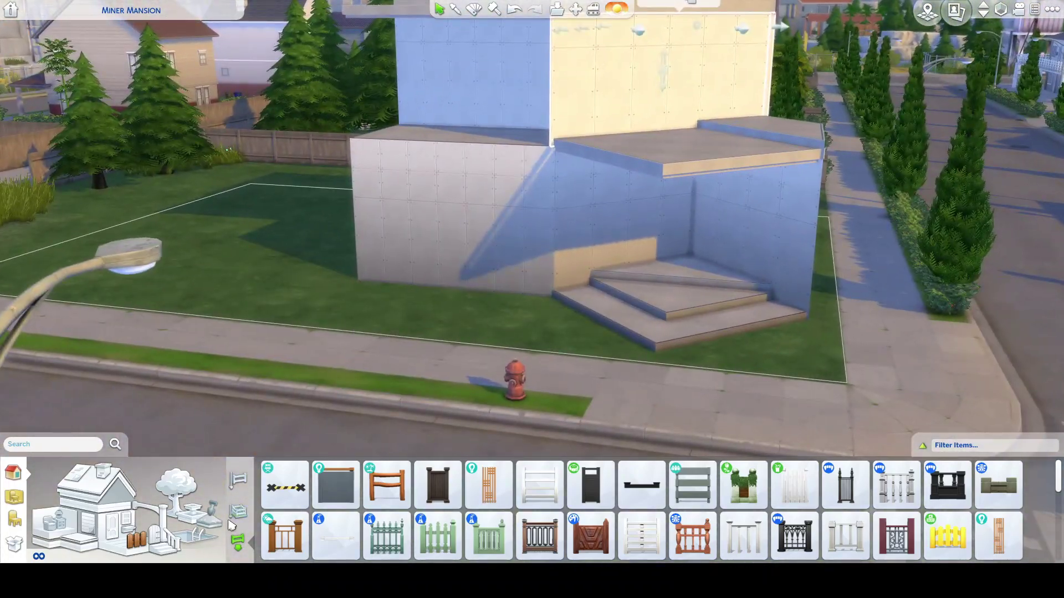
Cover the ground-floor exterior walls, including those around the entrance, with the smooth light grey miscellaneous wall covering
left_click(88, 534)
scroll(776, 498, "down", 2)
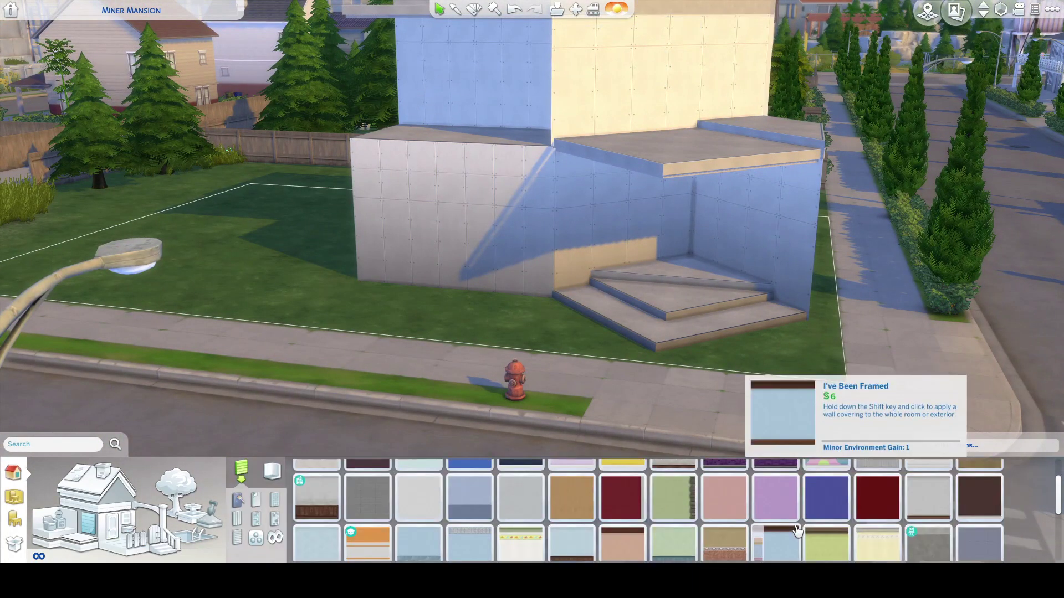
left_click(257, 542)
left_click(572, 484)
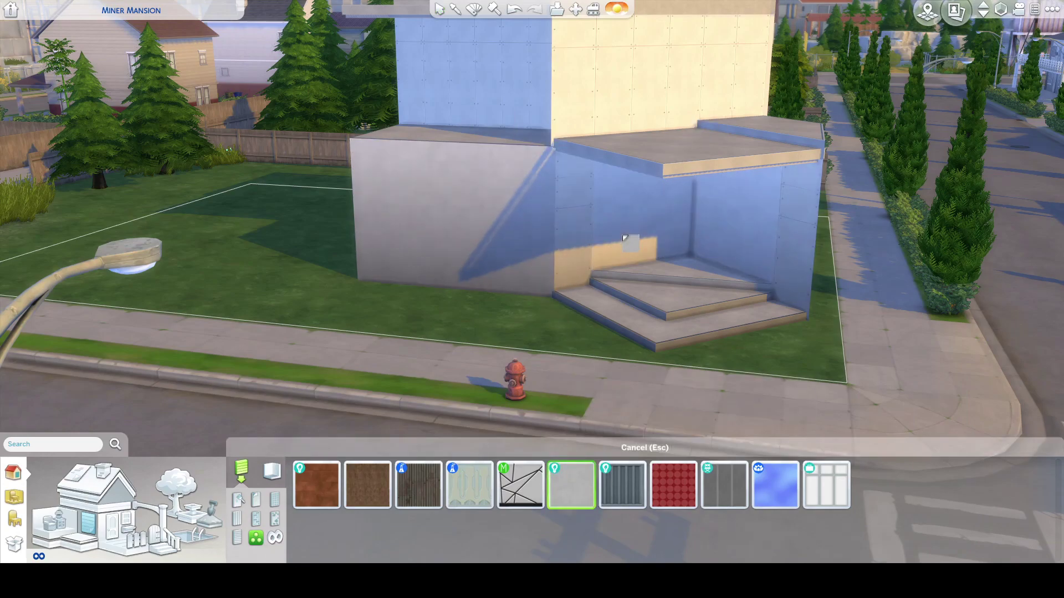
left_click_drag(501, 133, 506, 141)
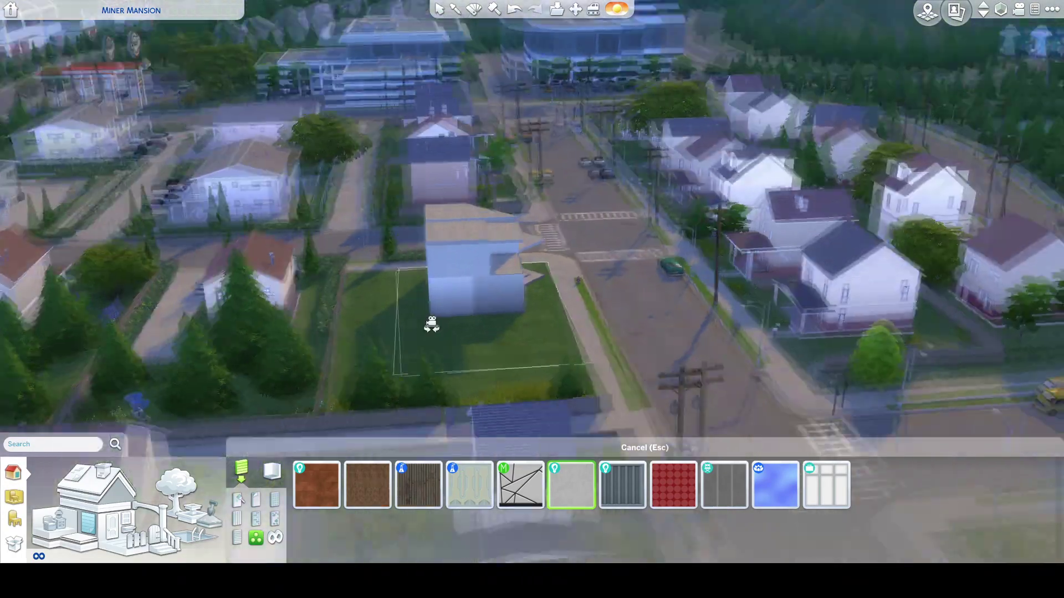
scroll(431, 326, "up", 3)
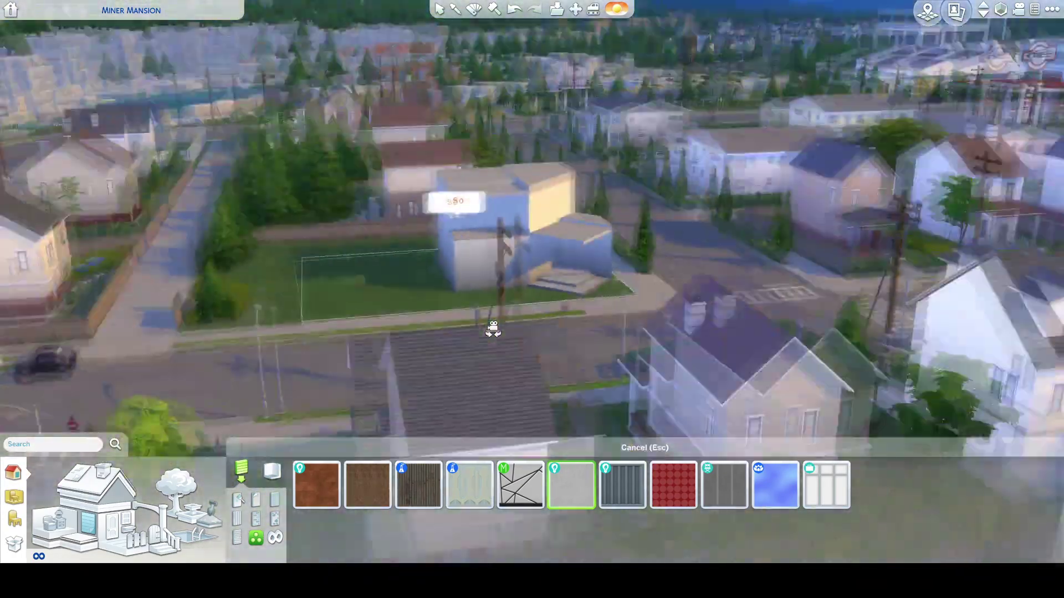
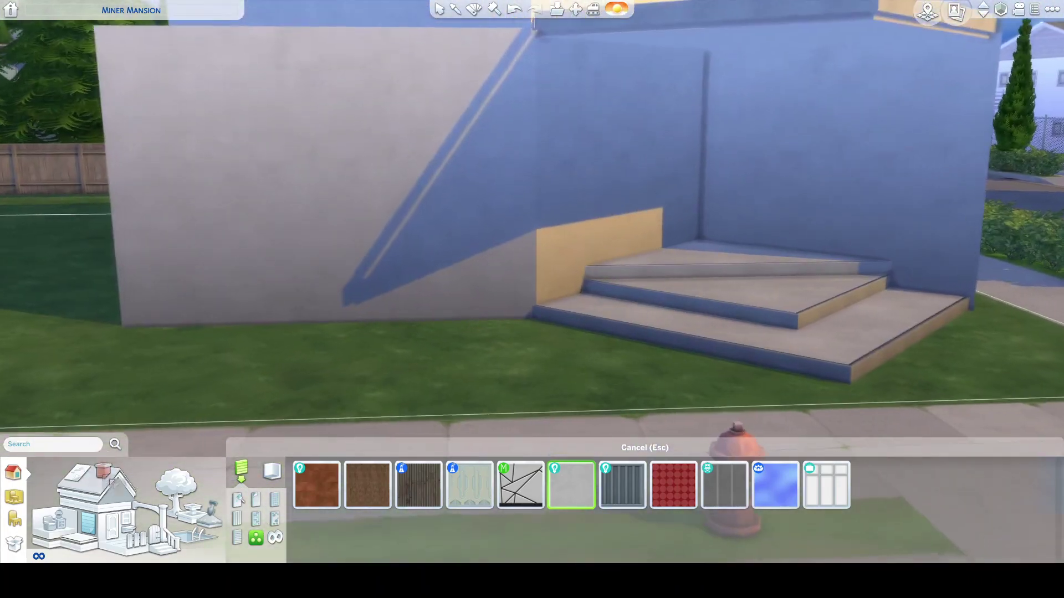
Place The More Door in its light grey colour in the entrance wall at the head of the steps
left_click(113, 529)
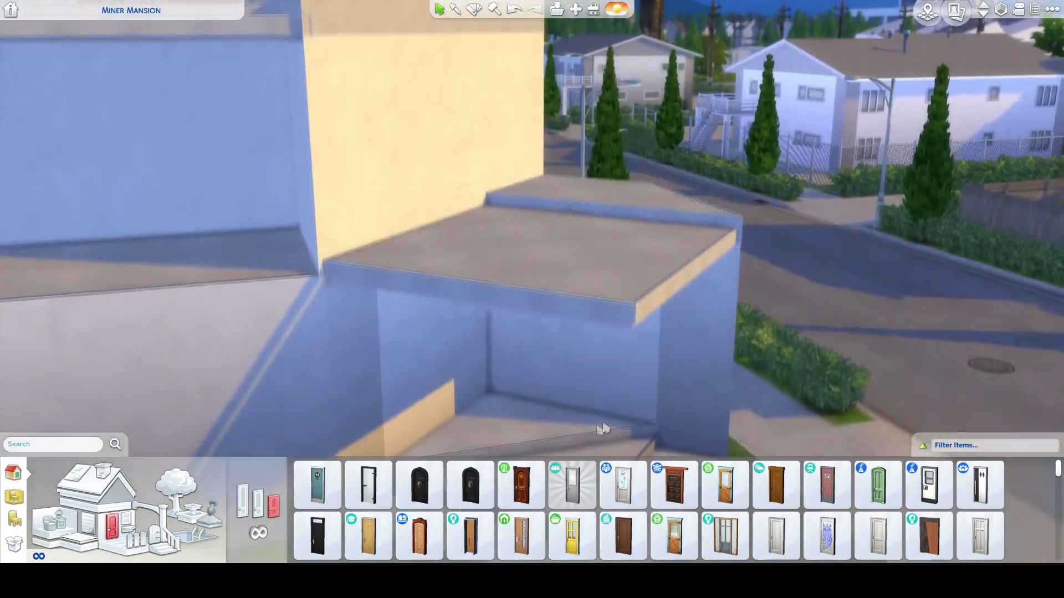
left_click_drag(603, 430, 488, 361)
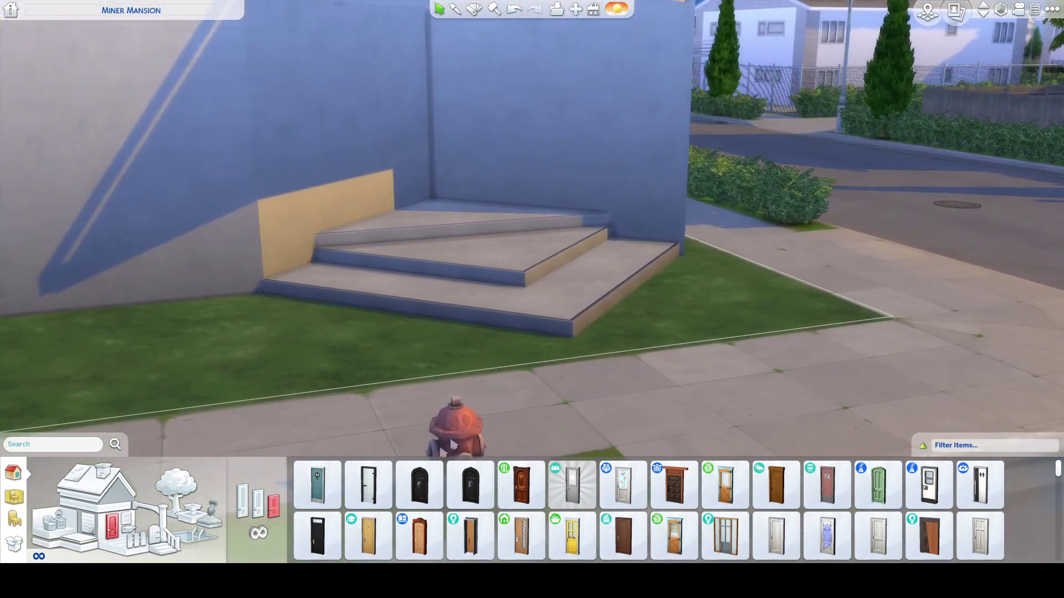
left_click(248, 515)
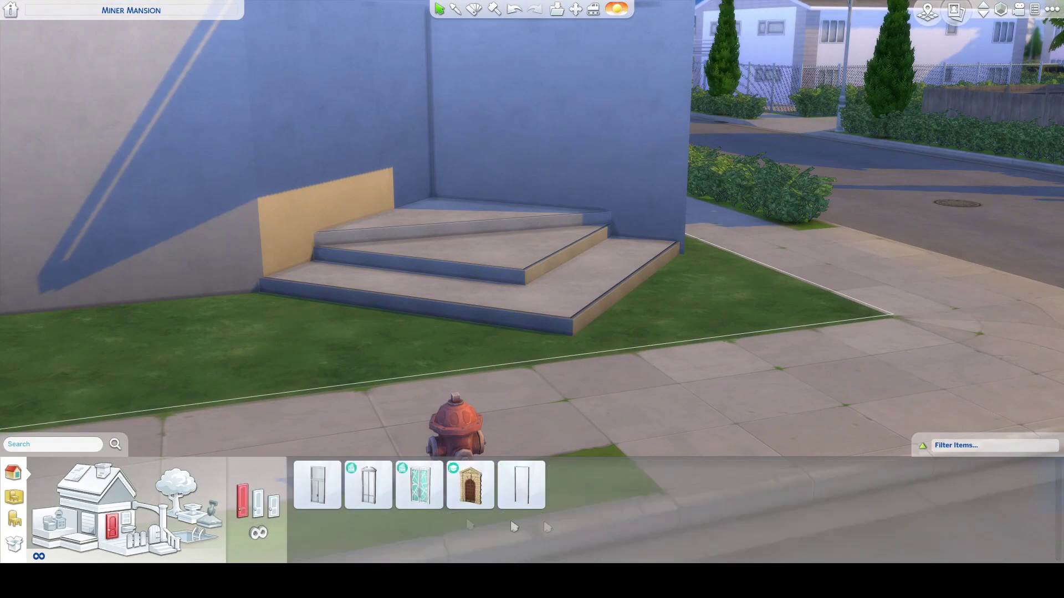
scroll(767, 545, "down", 5)
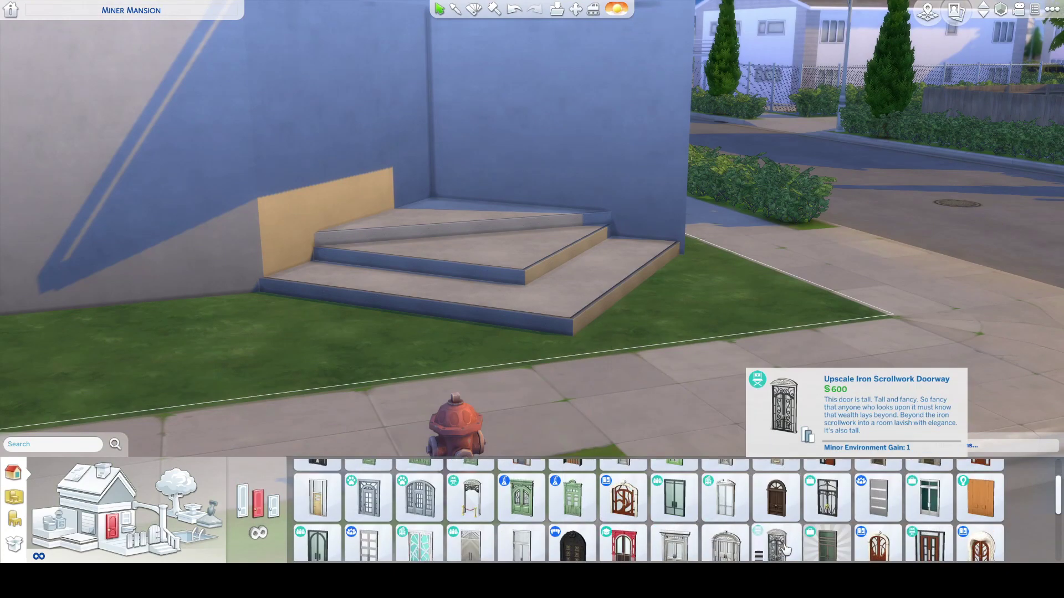
scroll(638, 533, "up", 5)
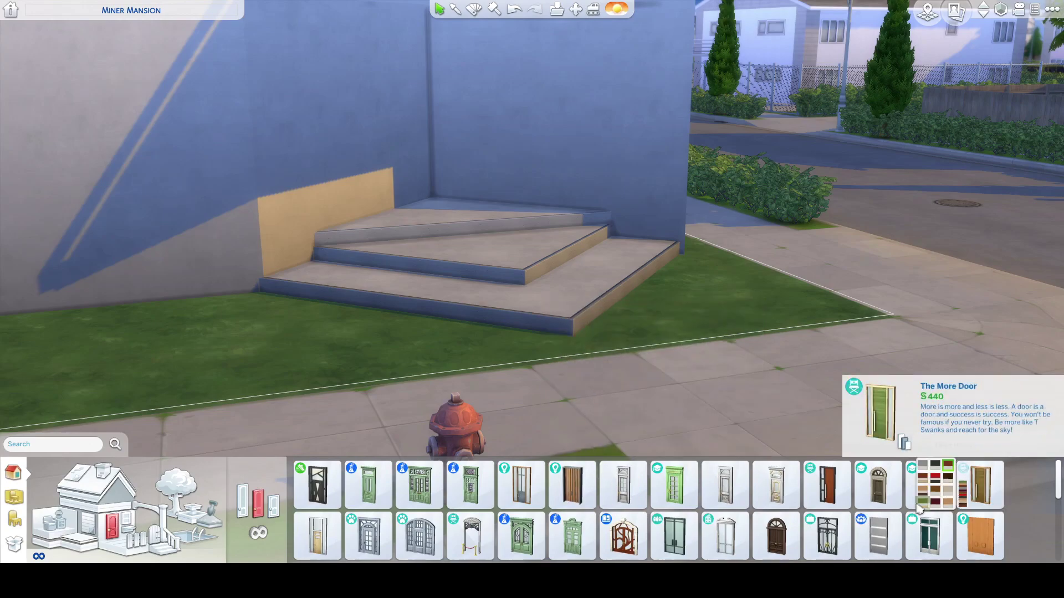
left_click(922, 466)
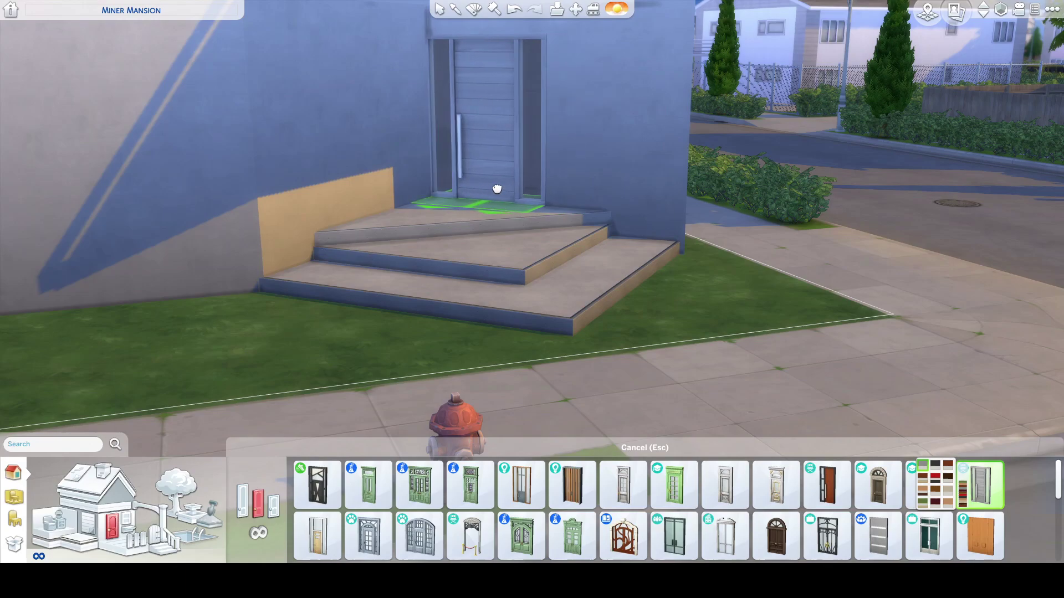
left_click(497, 189)
left_click_drag(504, 344, 481, 413)
Try the Light Box Window above and beside the front door on the entrance wall
left_click(126, 519)
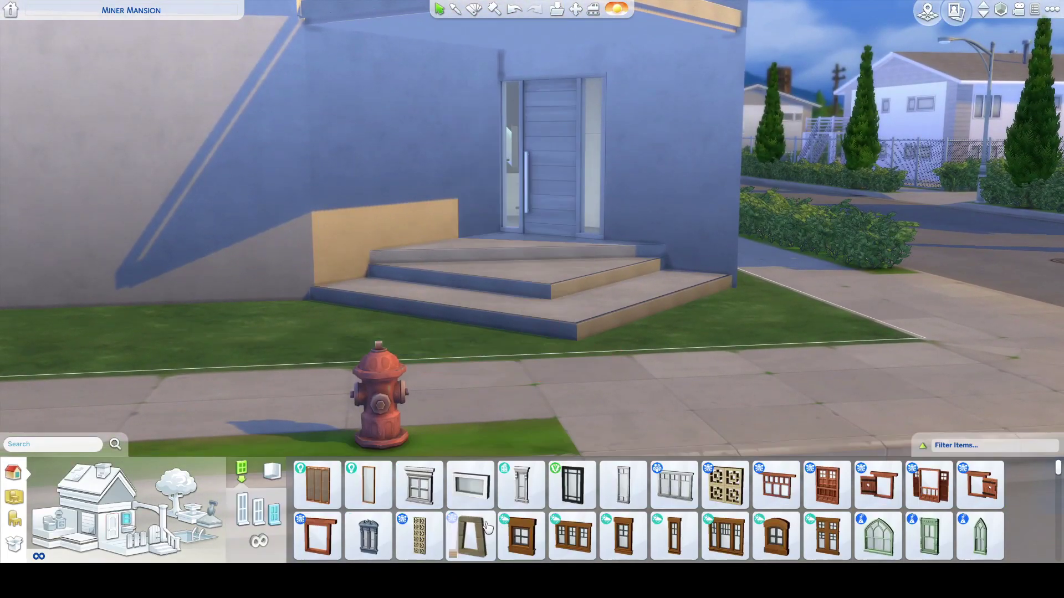
scroll(506, 505, "down", 5)
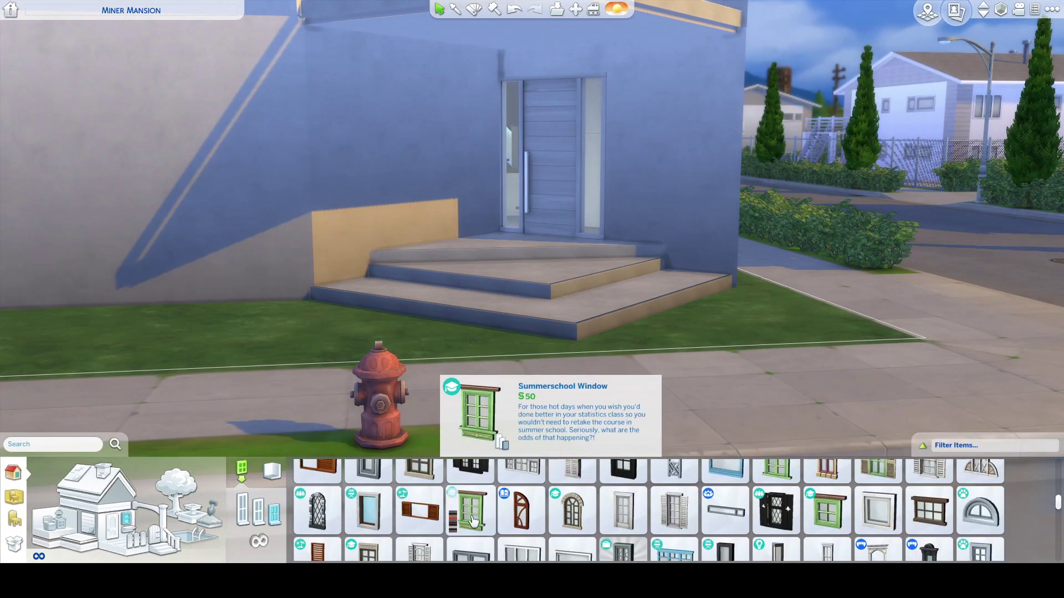
scroll(564, 538, "down", 1)
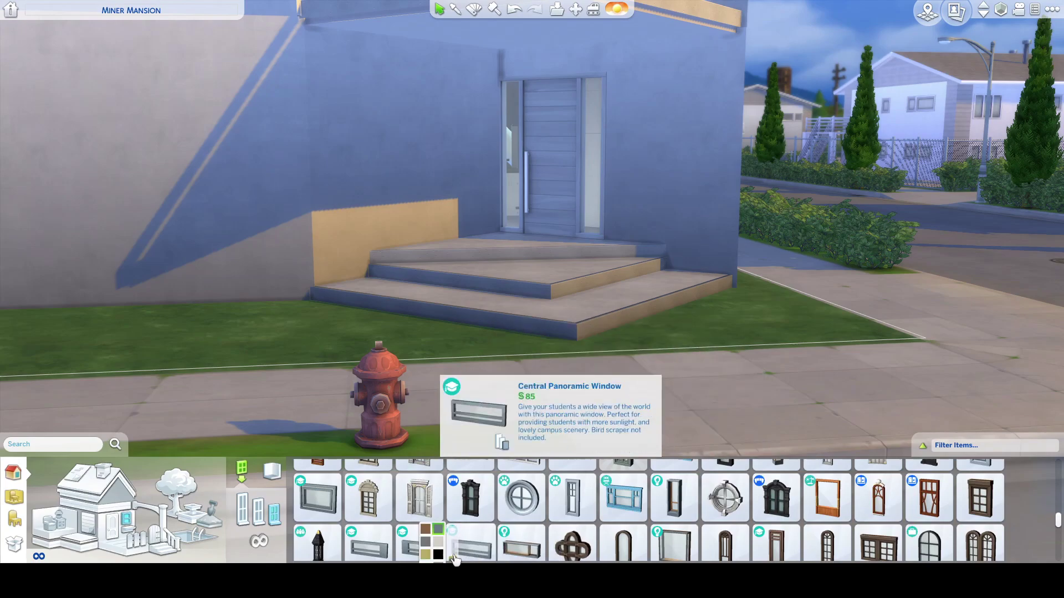
left_click(442, 551)
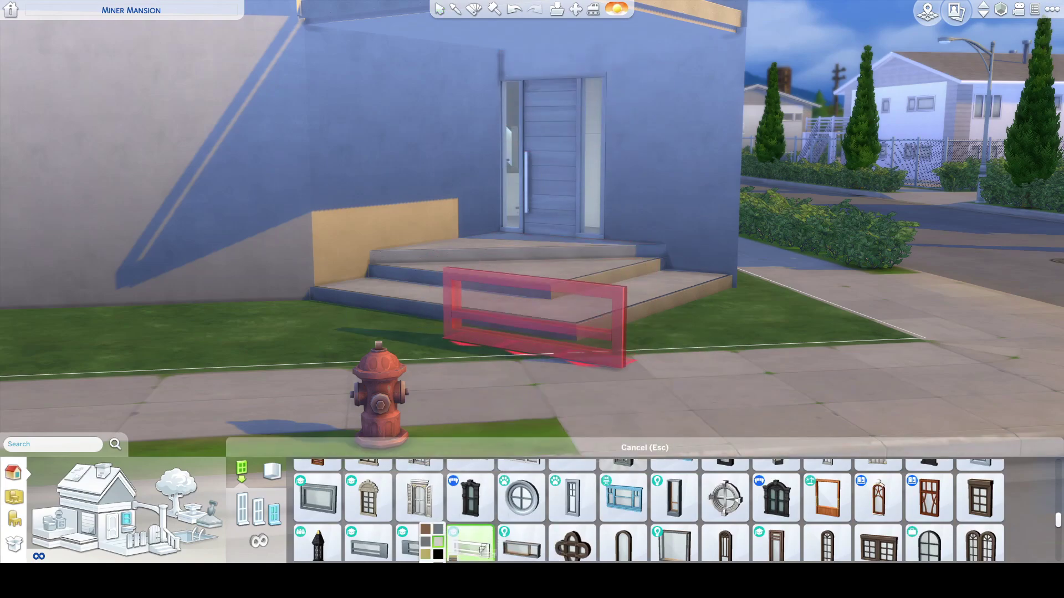
scroll(526, 527, "down", 3)
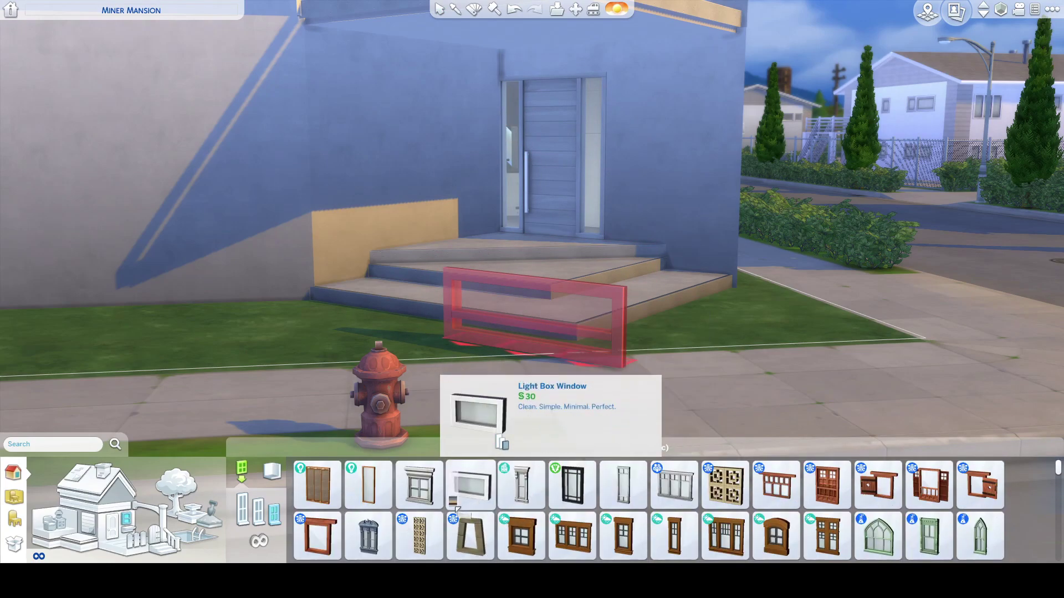
left_click(471, 485)
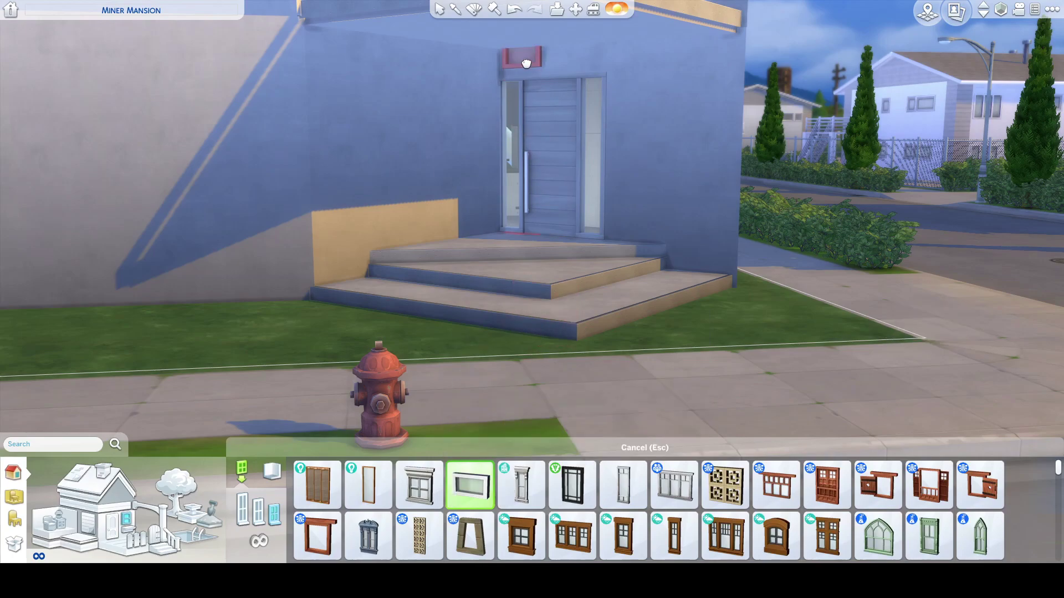
left_click_drag(584, 67, 607, 85)
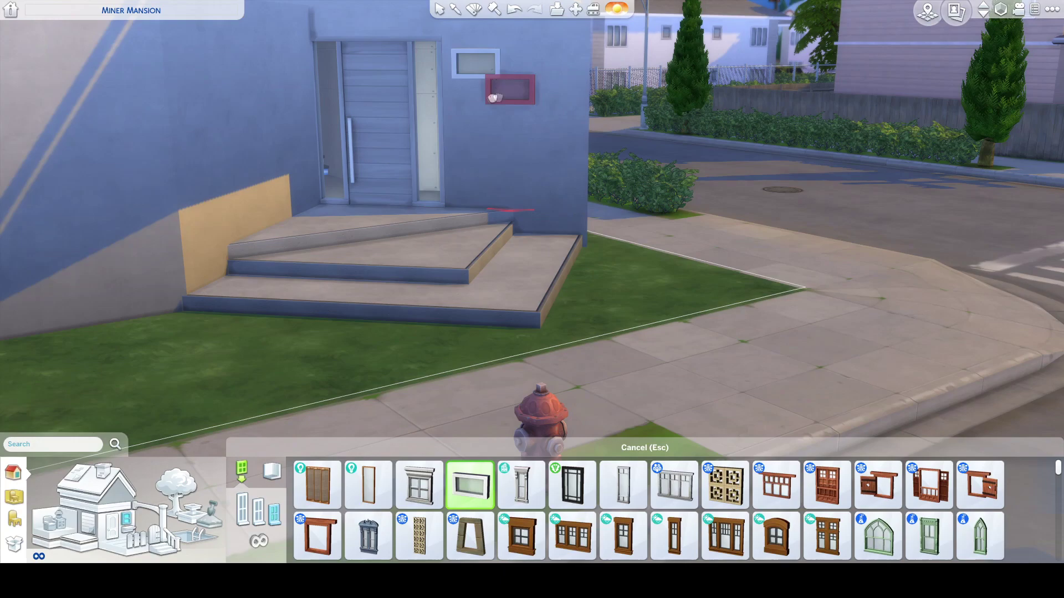
left_click_drag(494, 109, 520, 126)
left_click_drag(437, 142, 459, 224)
Undo the window and front door placements at the entrance
left_click(516, 10)
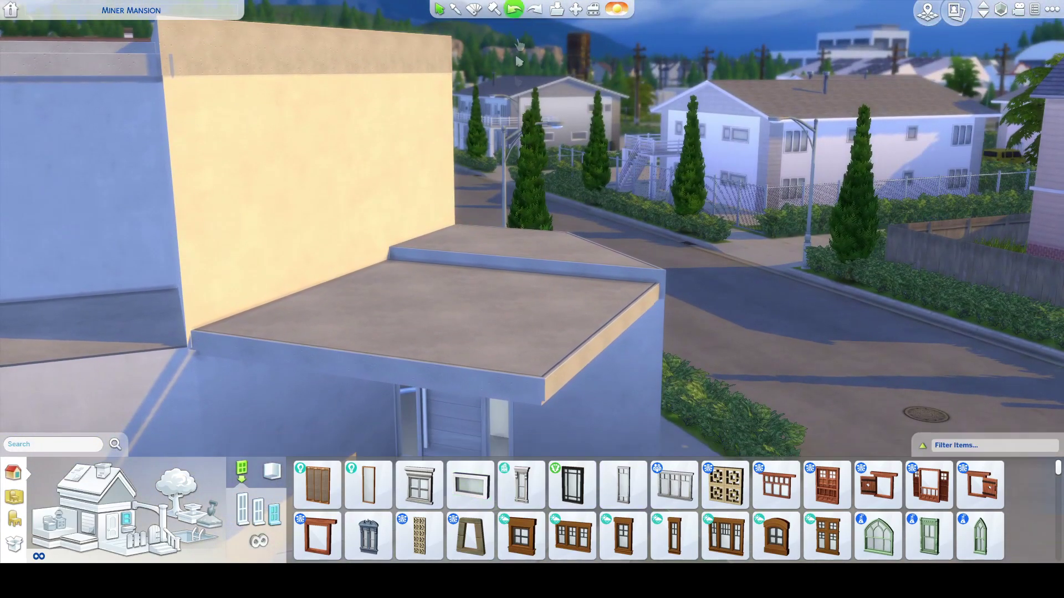
left_click(518, 14)
left_click_drag(522, 249, 527, 126)
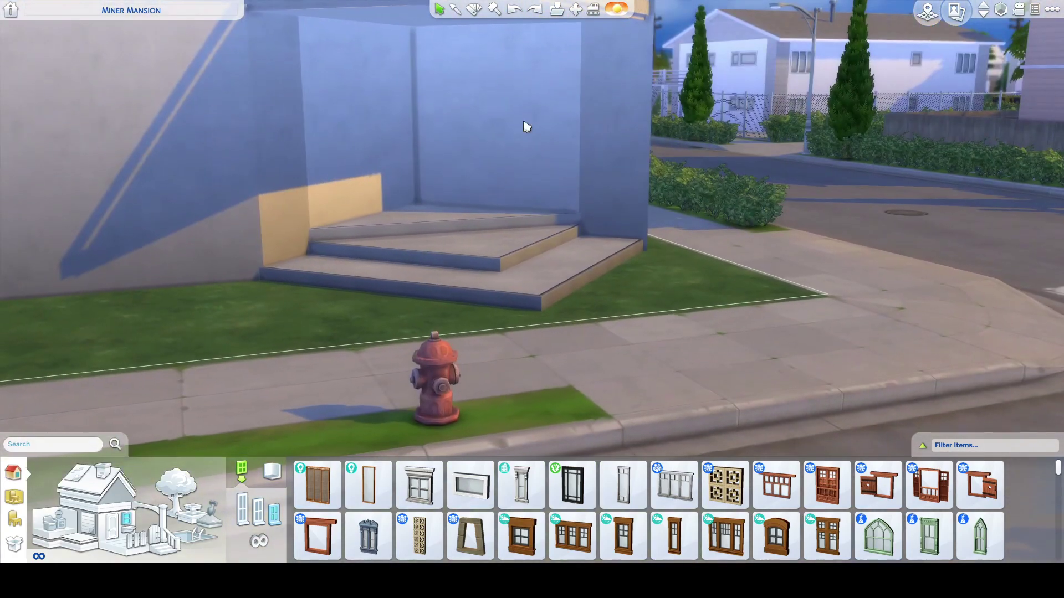
Place the Cut Crease Door with a dark frame and light panel in the entrance wall at the head of the steps
key("Page_Down")
key("Page_Down")
left_click_drag(525, 236, 525, 236)
scroll(672, 321, "up", 5)
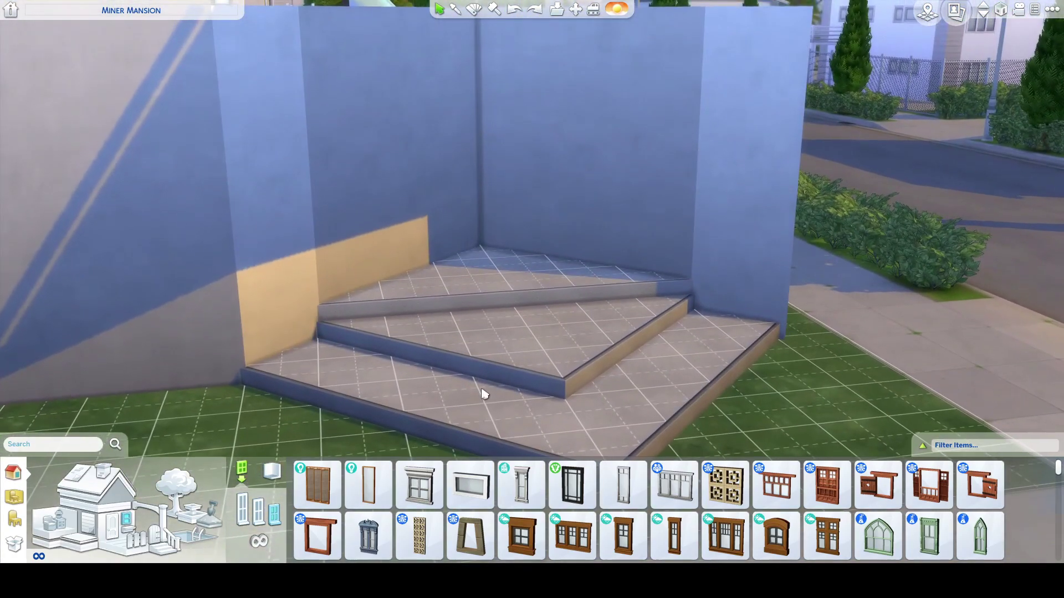
left_click(112, 527)
left_click_drag(583, 308, 574, 297)
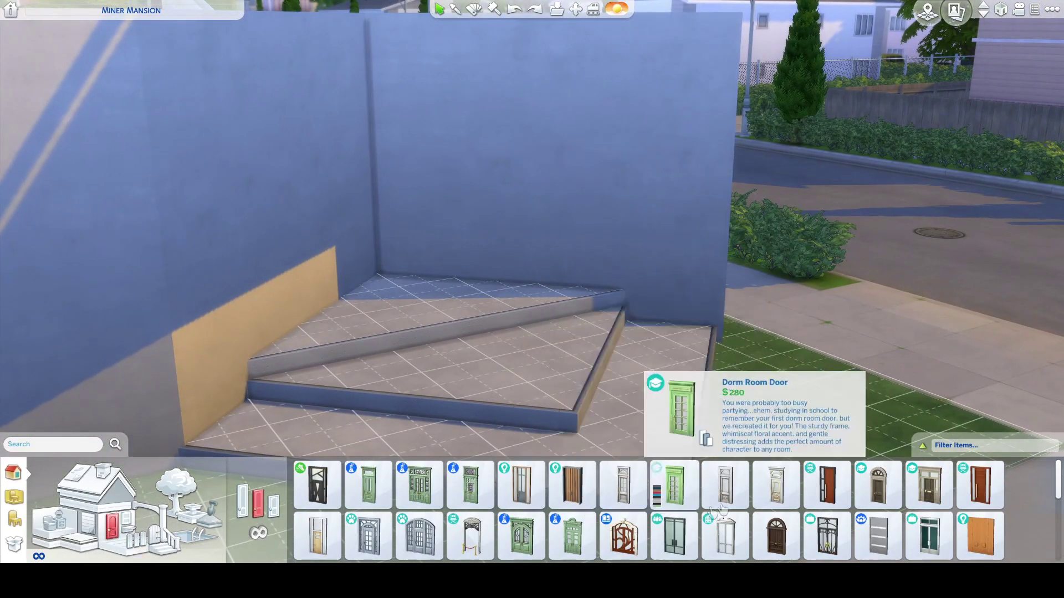
mouse_move(324, 546)
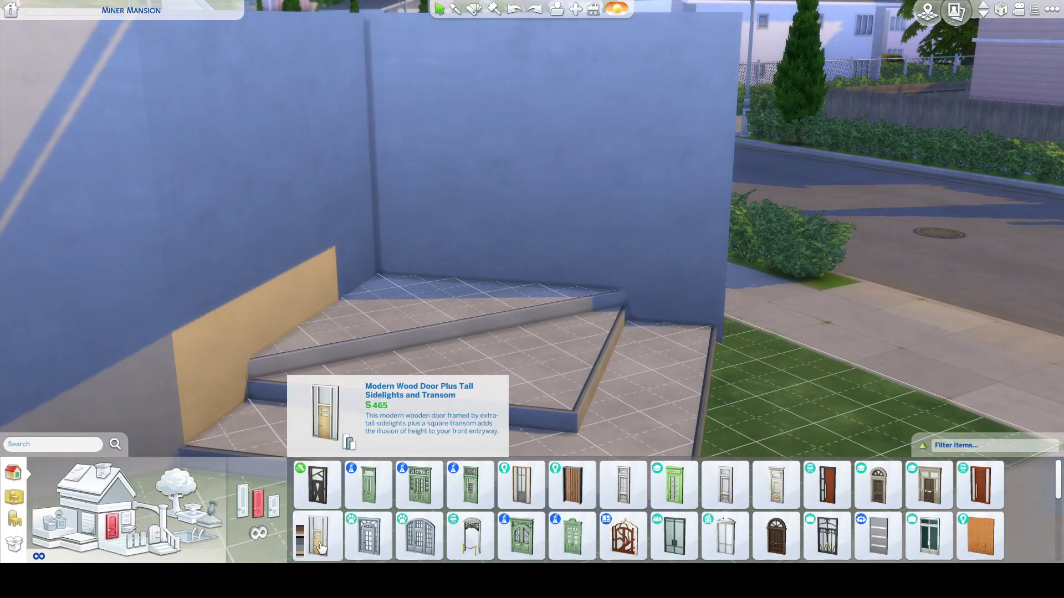
scroll(406, 542, "down", 3)
left_click(273, 506)
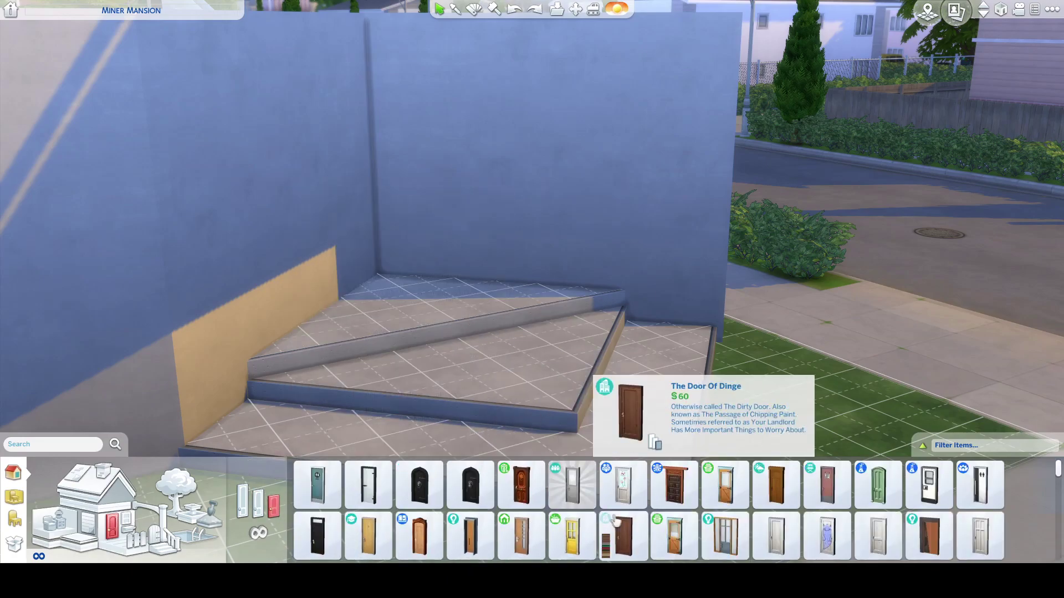
mouse_move(731, 545)
scroll(730, 546, "down", 1)
mouse_move(915, 516)
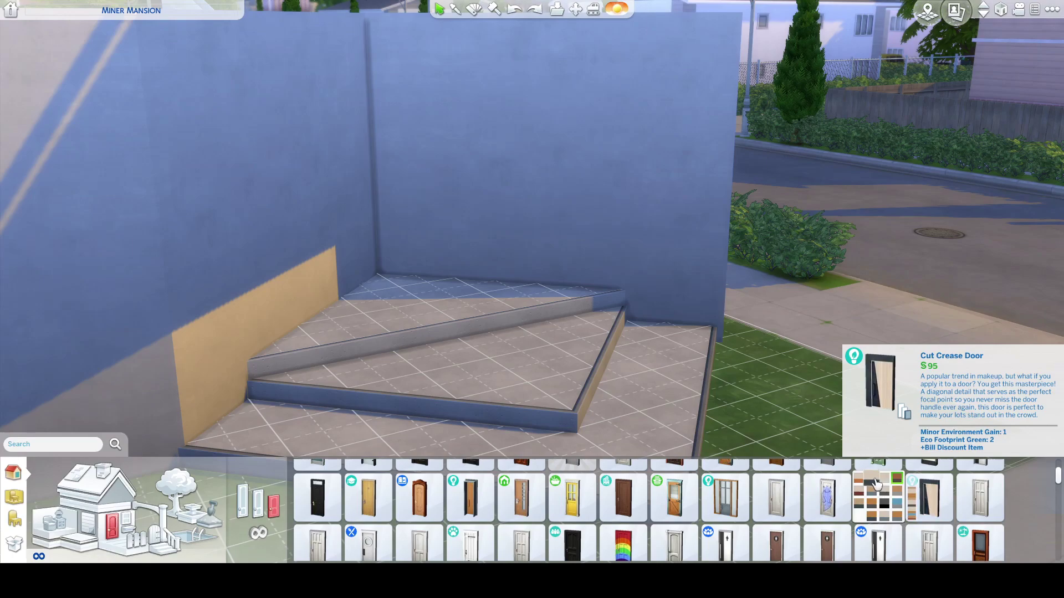
left_click(877, 481)
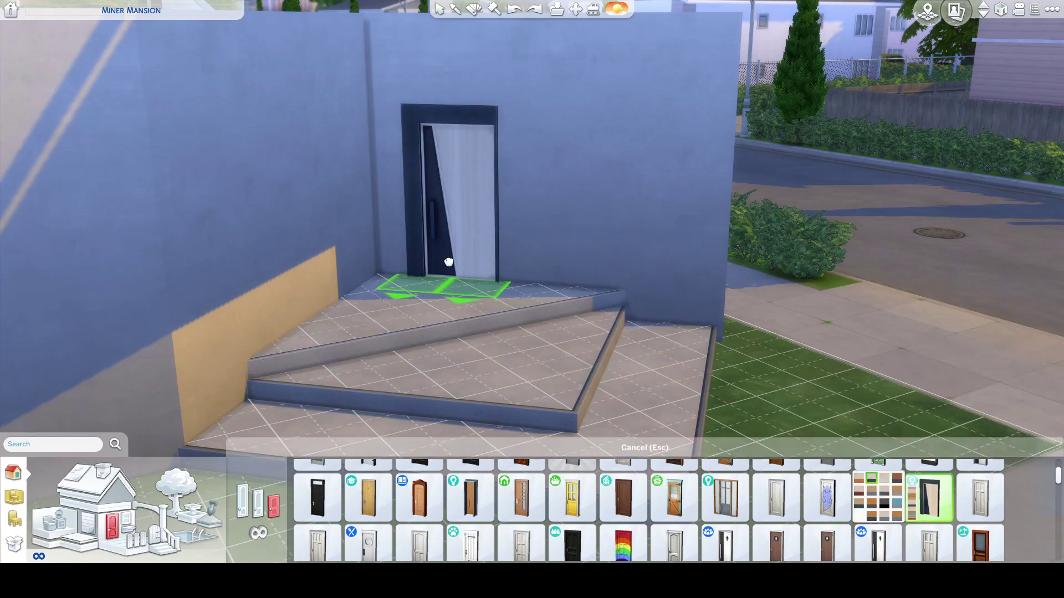
left_click(477, 264)
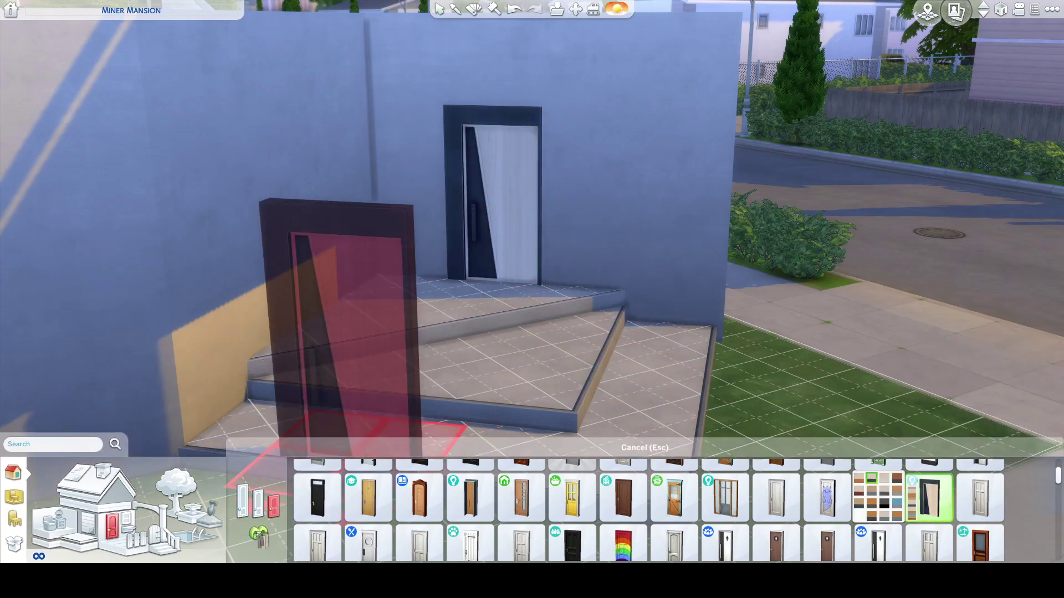
Enter a cheat in the console and try the Uninspiring Window above the front door
left_click(128, 521)
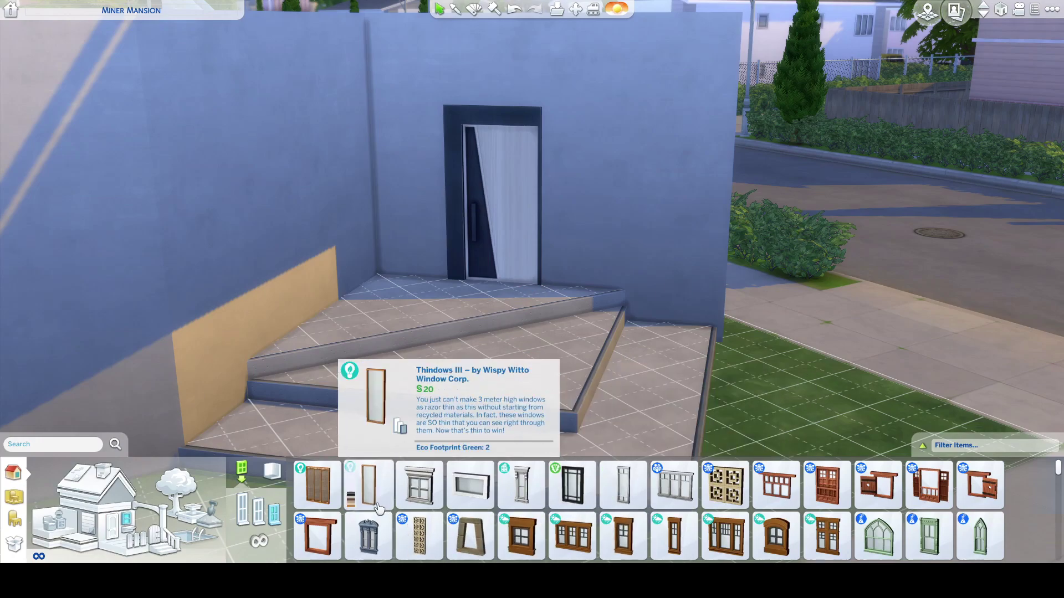
scroll(378, 507, "down", 3)
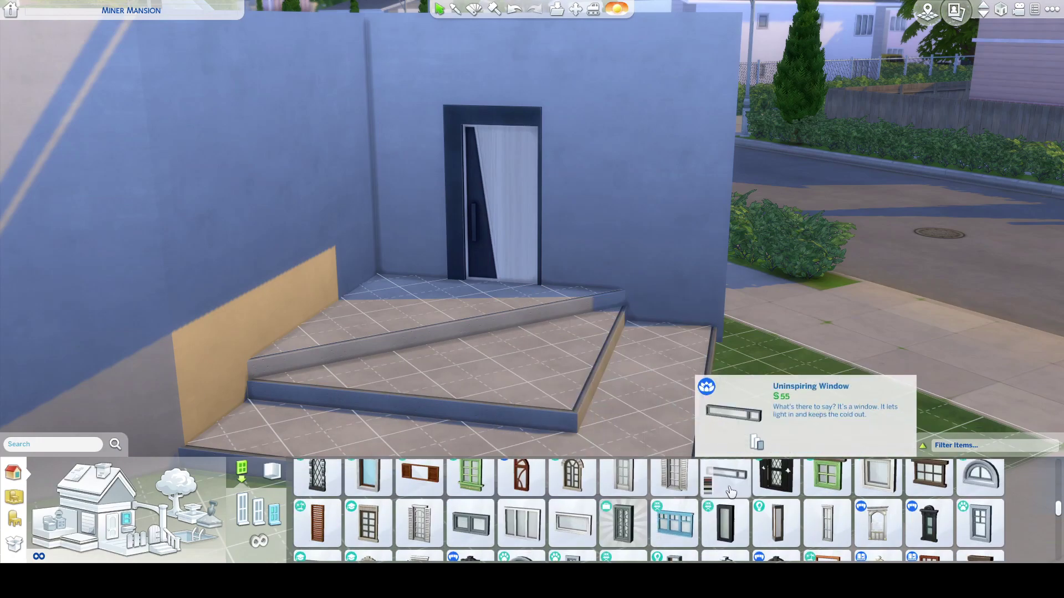
left_click(725, 476)
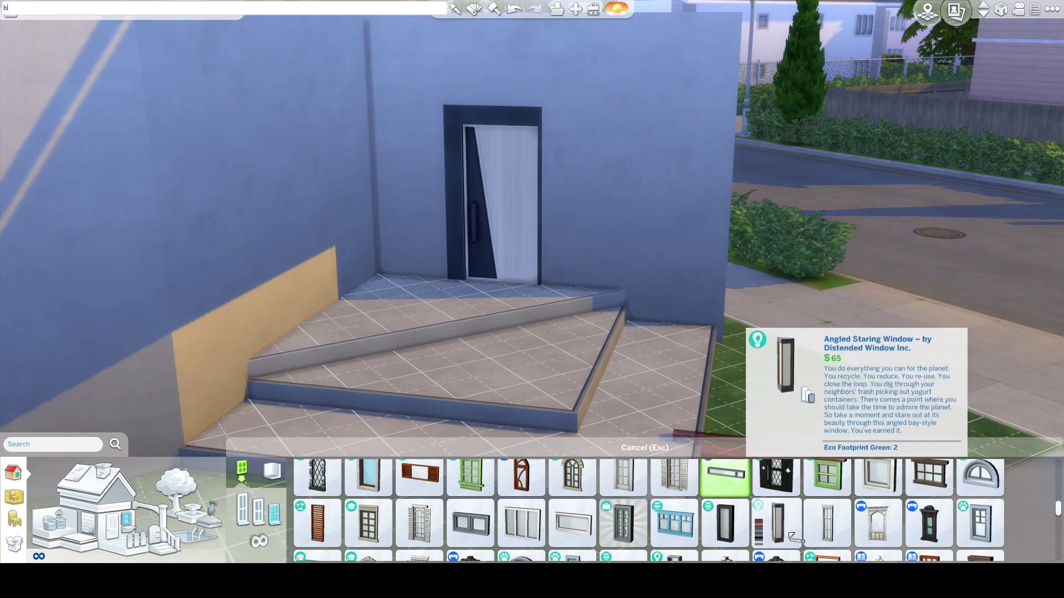
key("Return")
key("ctrl+shift+c")
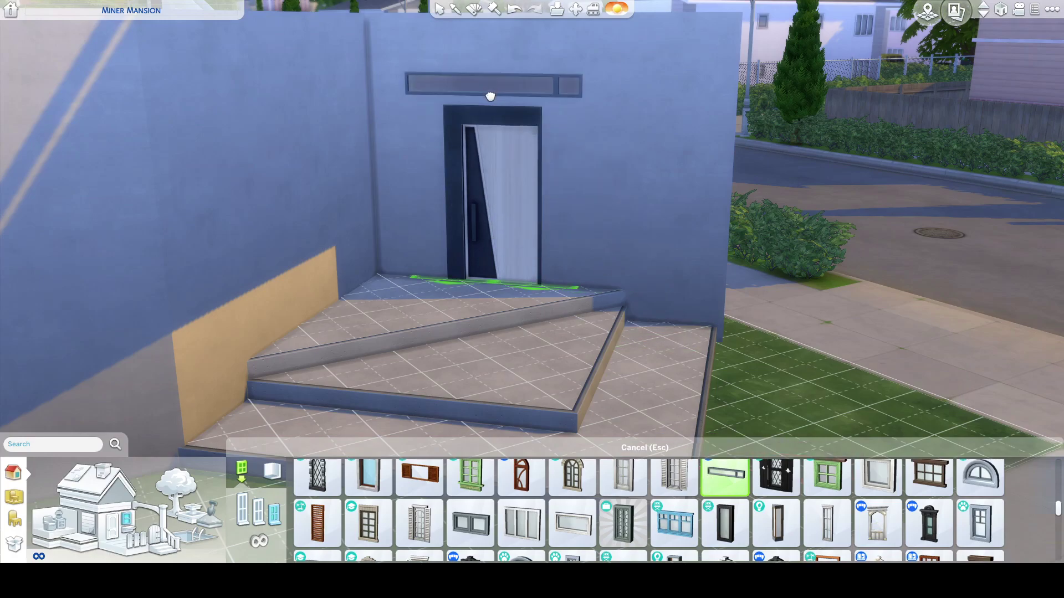
scroll(596, 503, "down", 2)
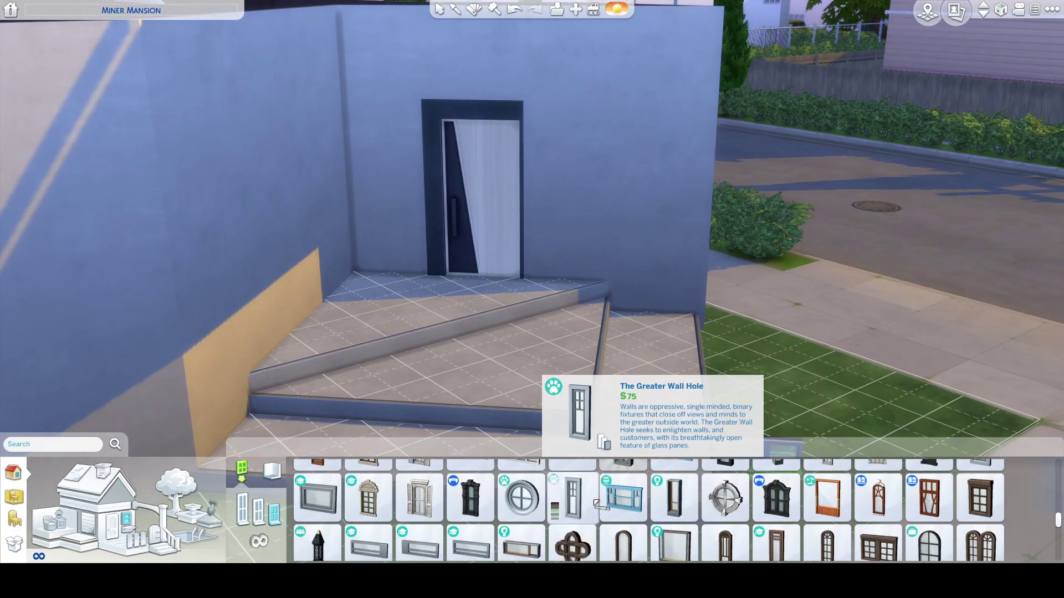
Place white Central Panoramic Windows high on the entrance wall above the door and on the adjoining wall
left_click(470, 546)
scroll(460, 524, "down", 1)
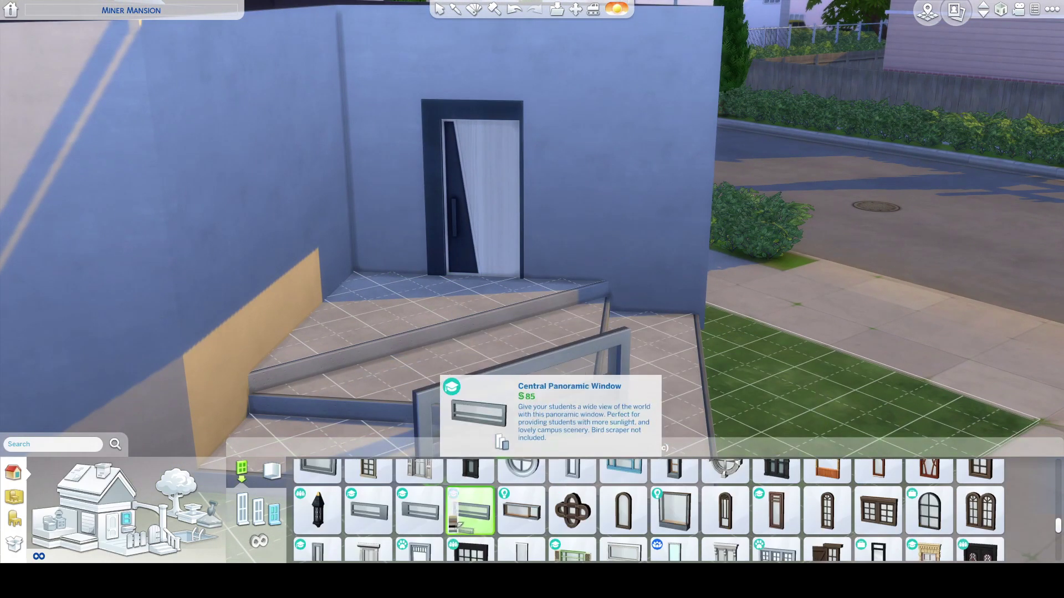
left_click(474, 63)
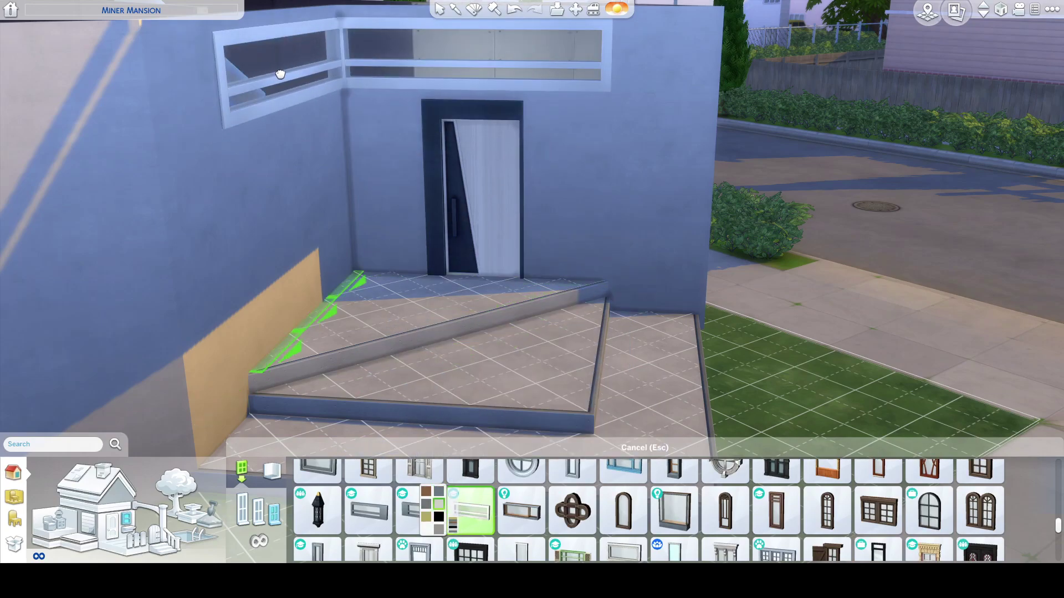
scroll(540, 504, "down", 2)
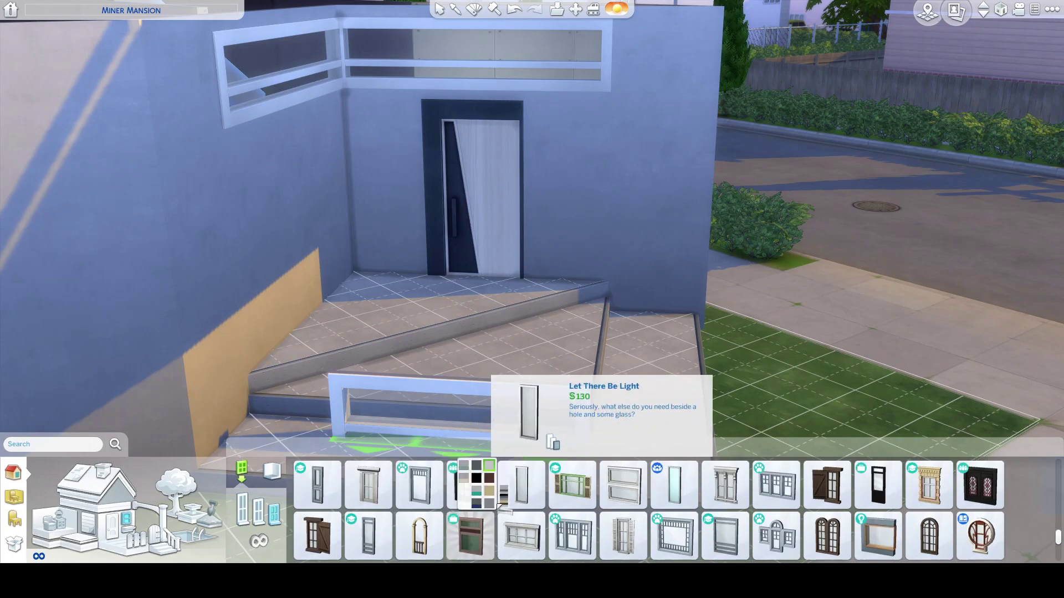
left_click(481, 480)
scroll(759, 534, "down", 1)
Place light-framed Thindows III windows on both sides of the front door
scroll(609, 515, "up", 6)
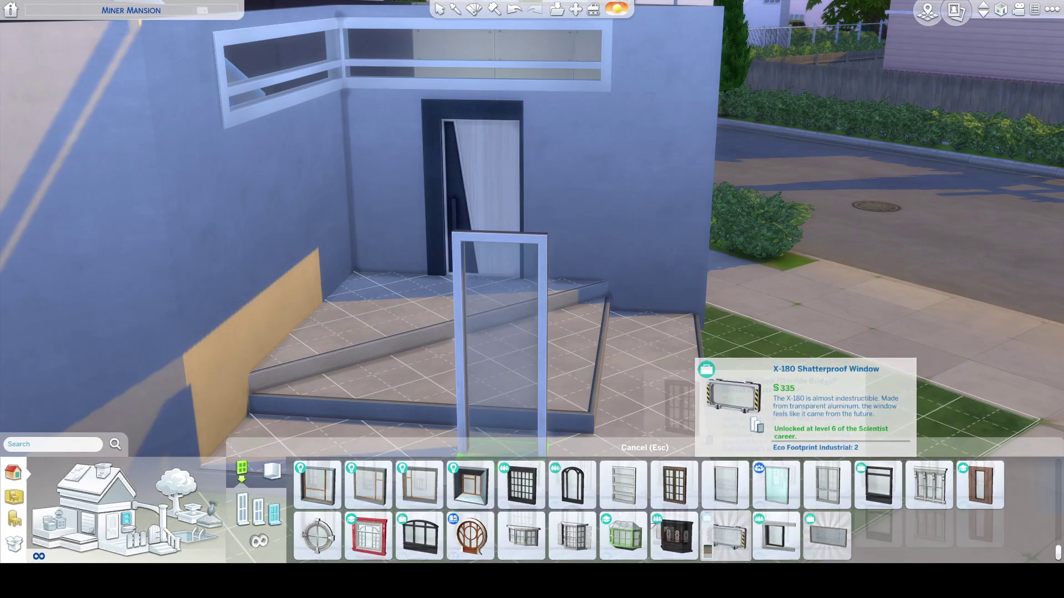
left_click(355, 506)
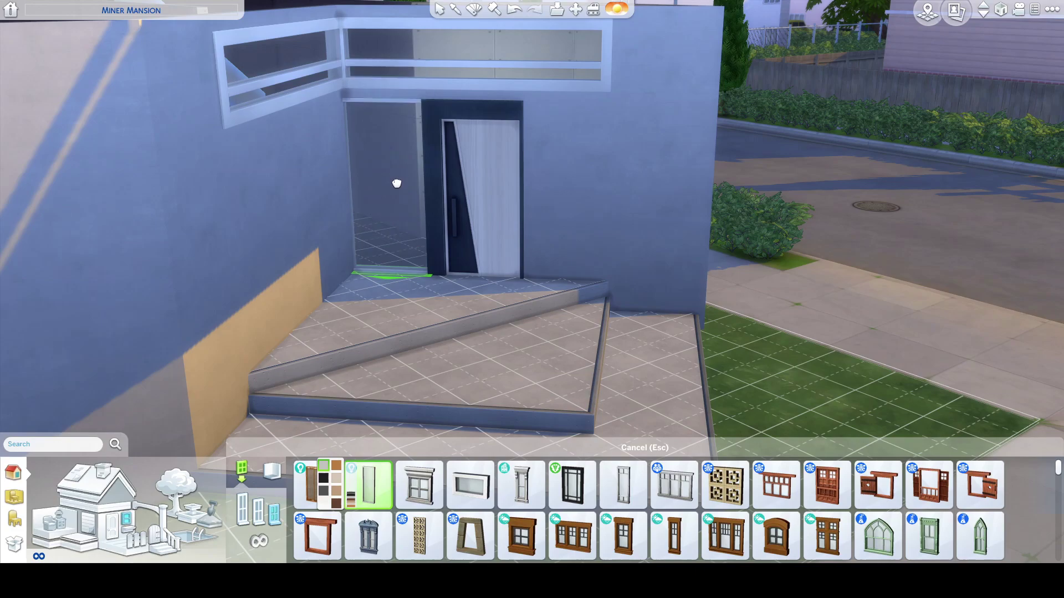
left_click(397, 183)
left_click(571, 195)
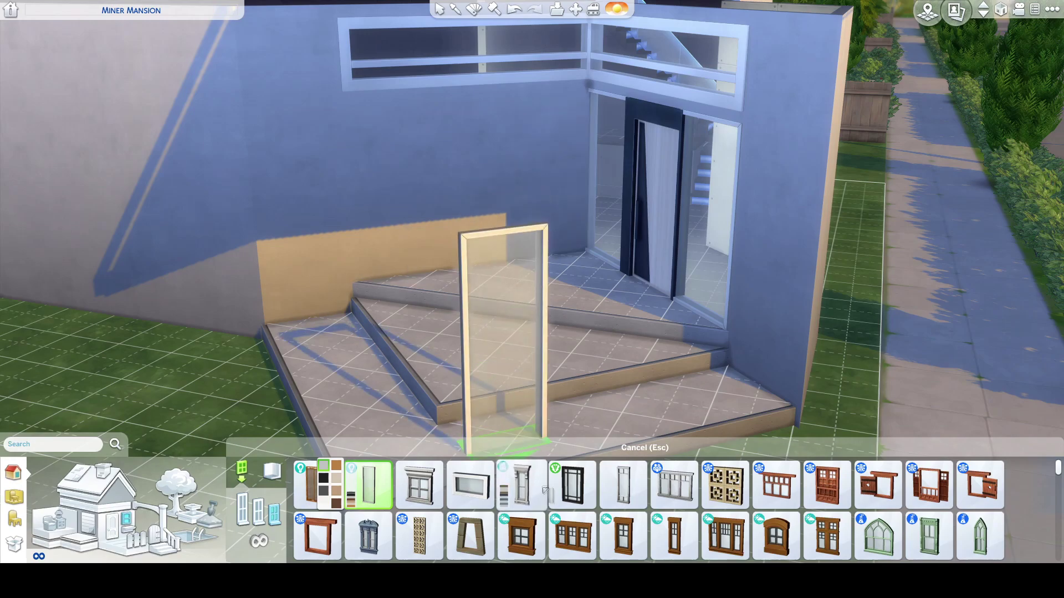
Choose The Southpaw III window with a dark frame and position it beneath the panoramic window on the wall adjoining the door
scroll(626, 514, "down", 5)
scroll(627, 514, "down", 6)
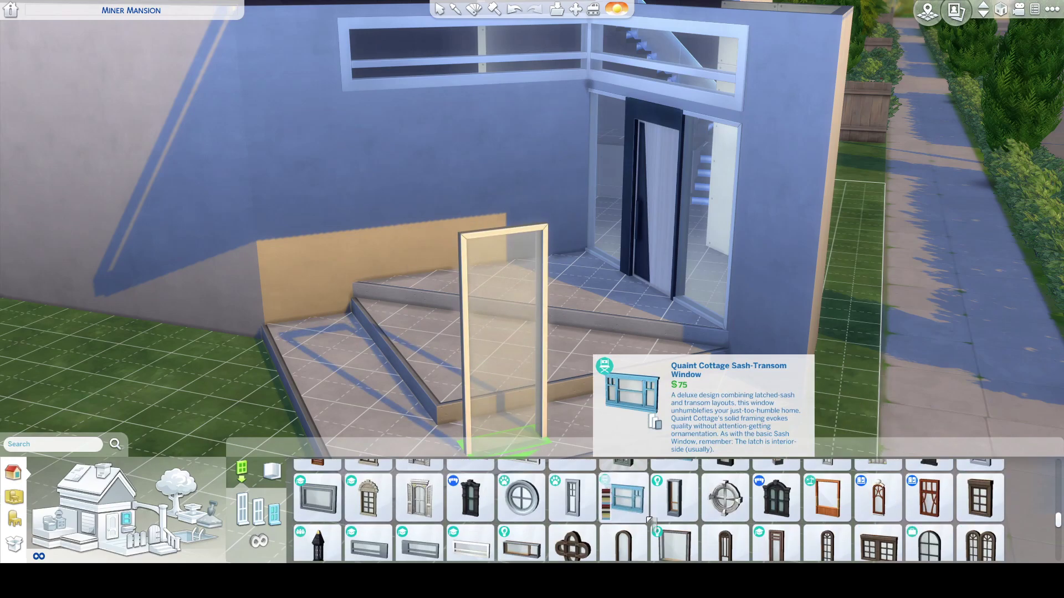
scroll(563, 545, "up", 3)
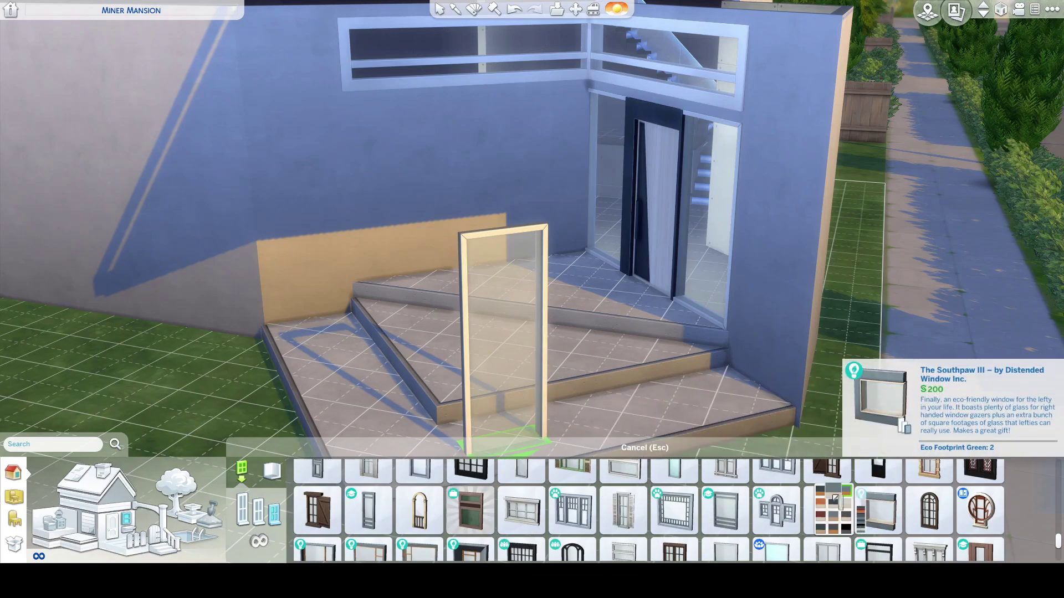
scroll(837, 508, "up", 3)
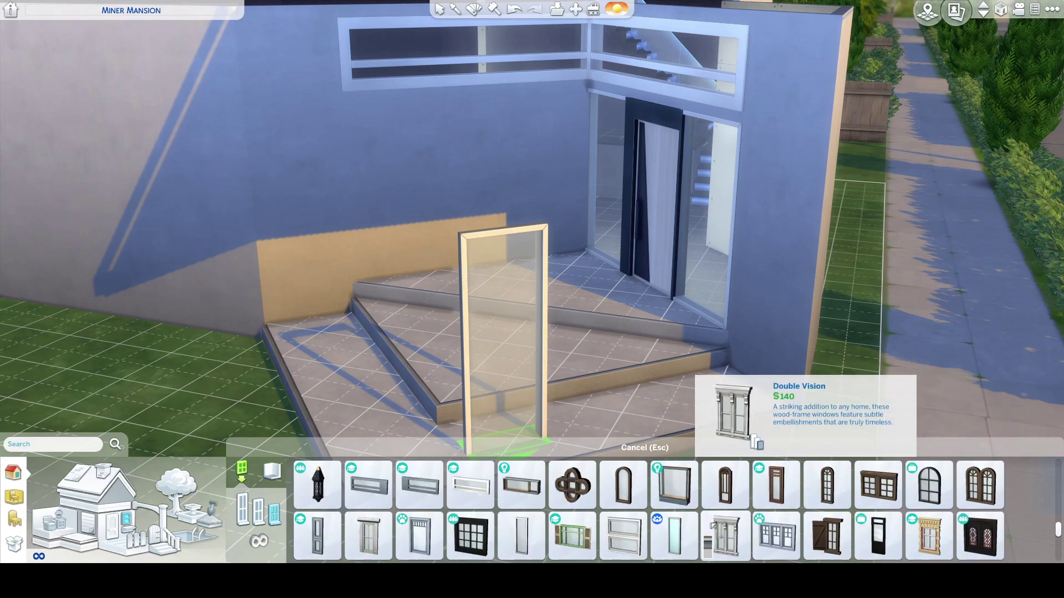
scroll(836, 530, "down", 2)
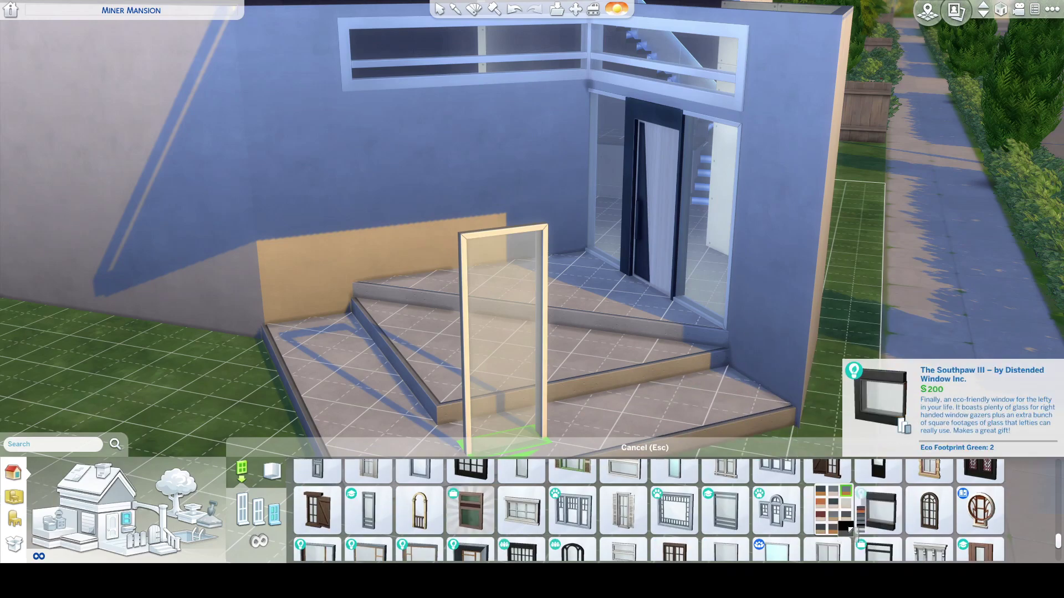
left_click(839, 495)
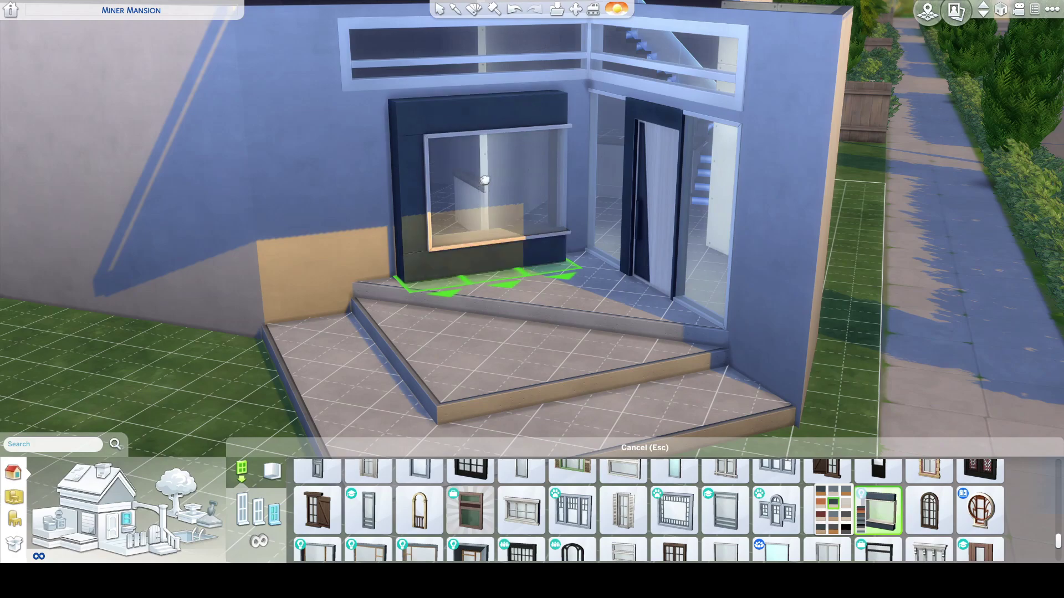